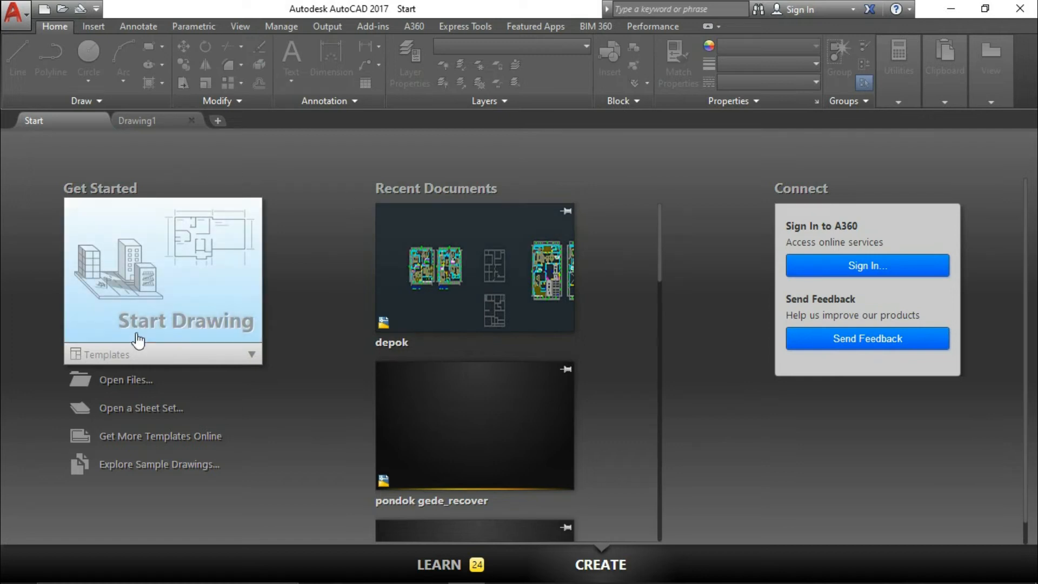
# Step: Start a new drawing and set its units to millimeters with a length precision of 0.00
pyautogui.click(130, 275)
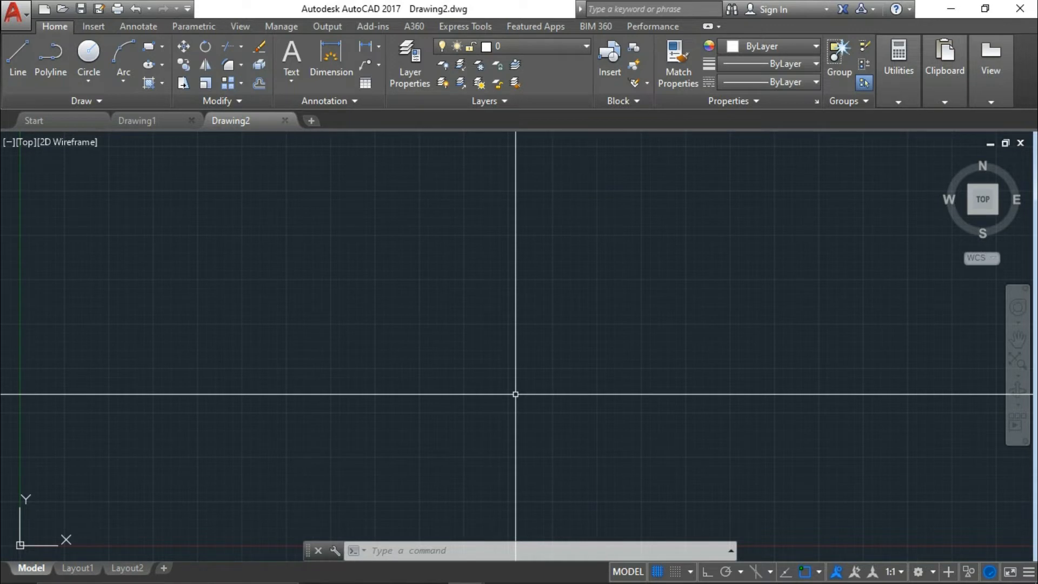
pyautogui.write('UN')
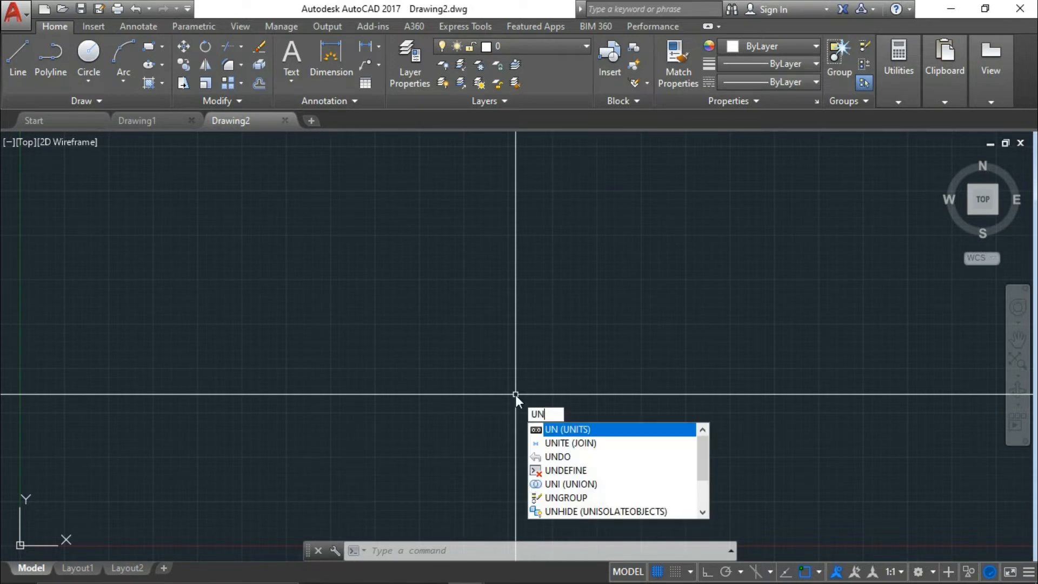
pyautogui.press('Return')
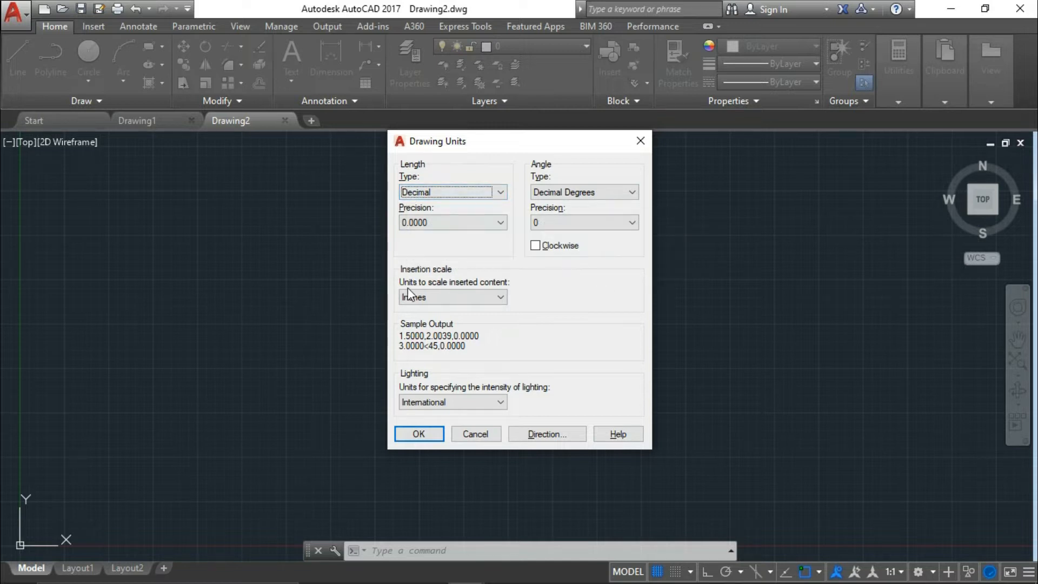
pyautogui.click(423, 298)
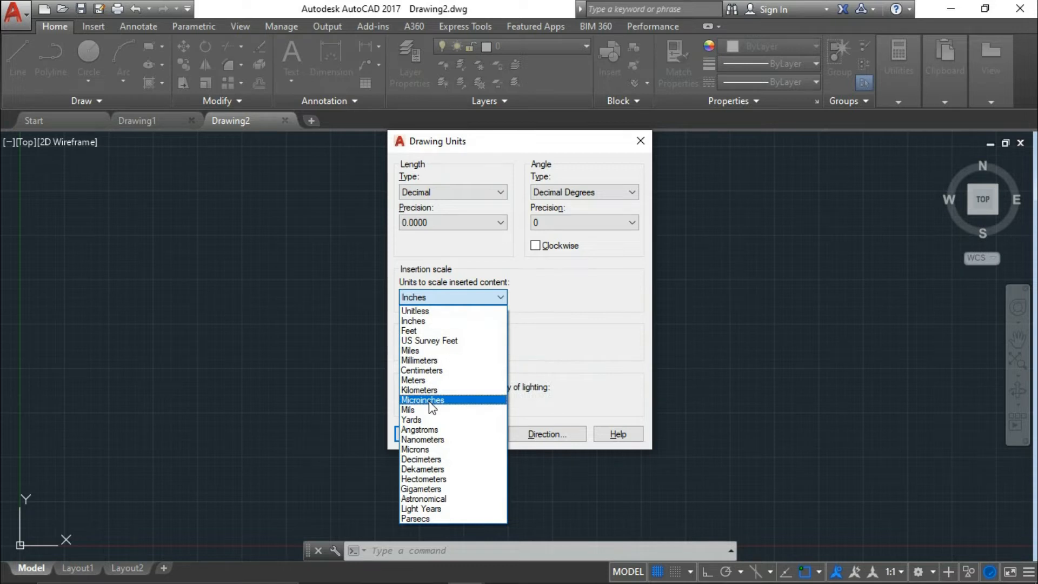
pyautogui.click(427, 360)
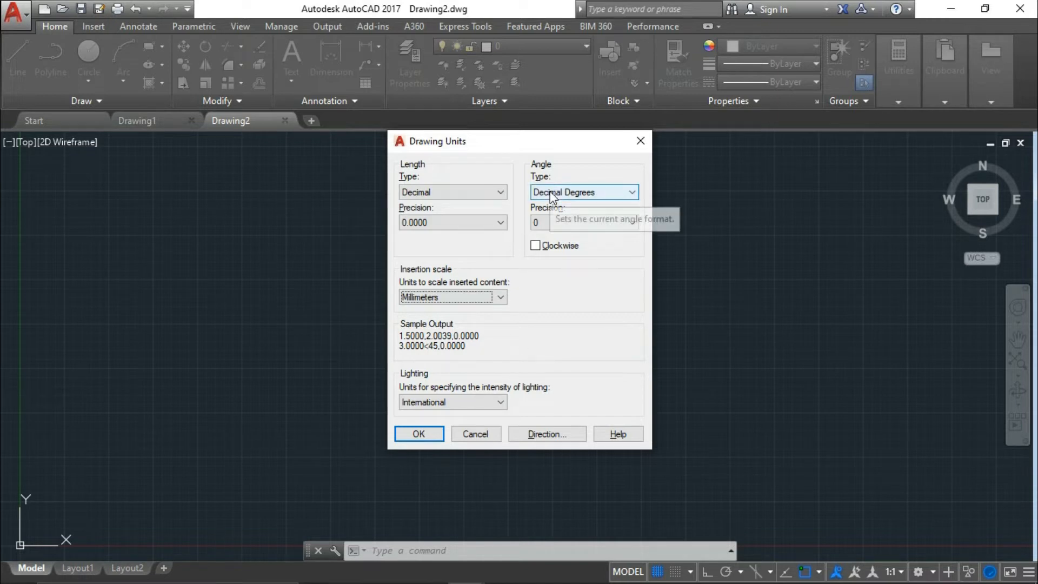
pyautogui.click(456, 225)
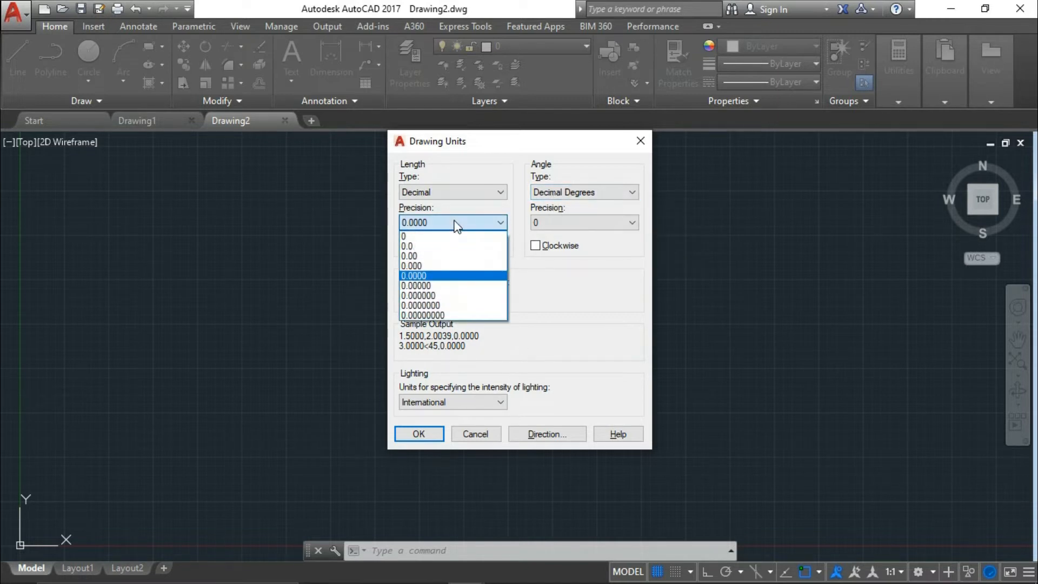
pyautogui.click(427, 256)
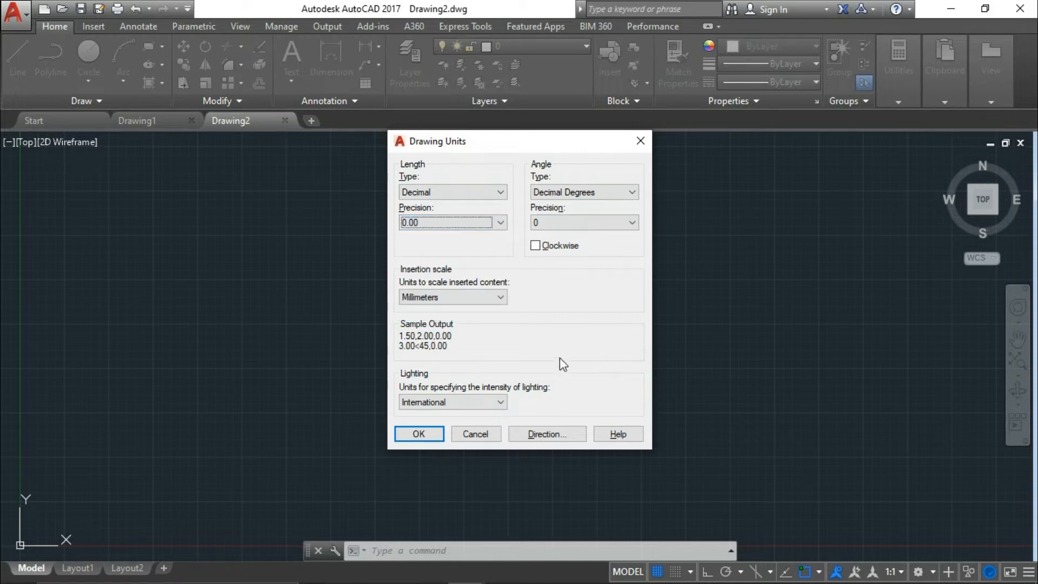
pyautogui.click(417, 434)
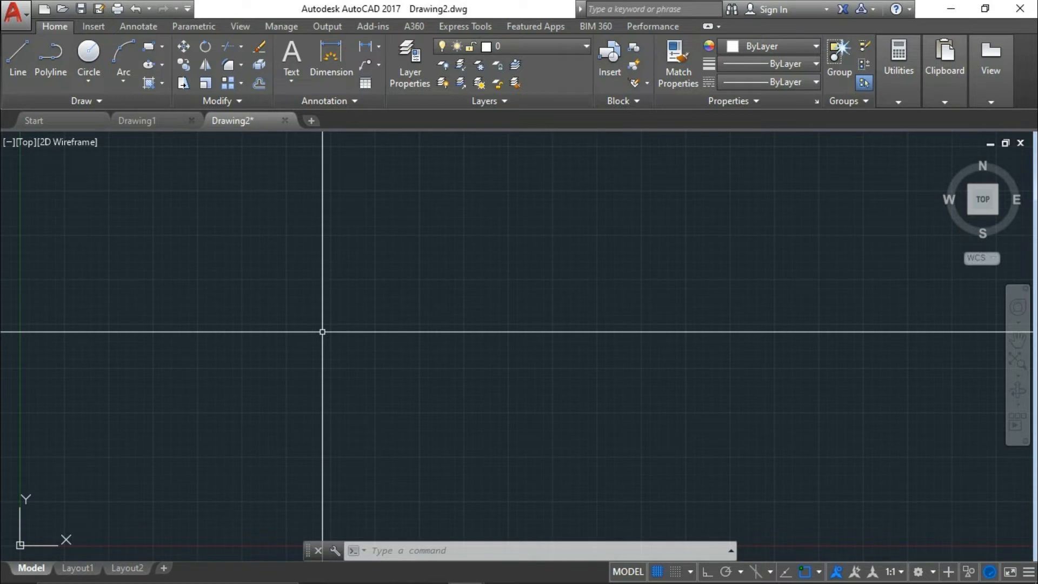
# Step: Set the model space limits with the default 0.00,0.00 lower left corner and 1000000,1000000 as the upper right corner
pyautogui.write('LIMITs')
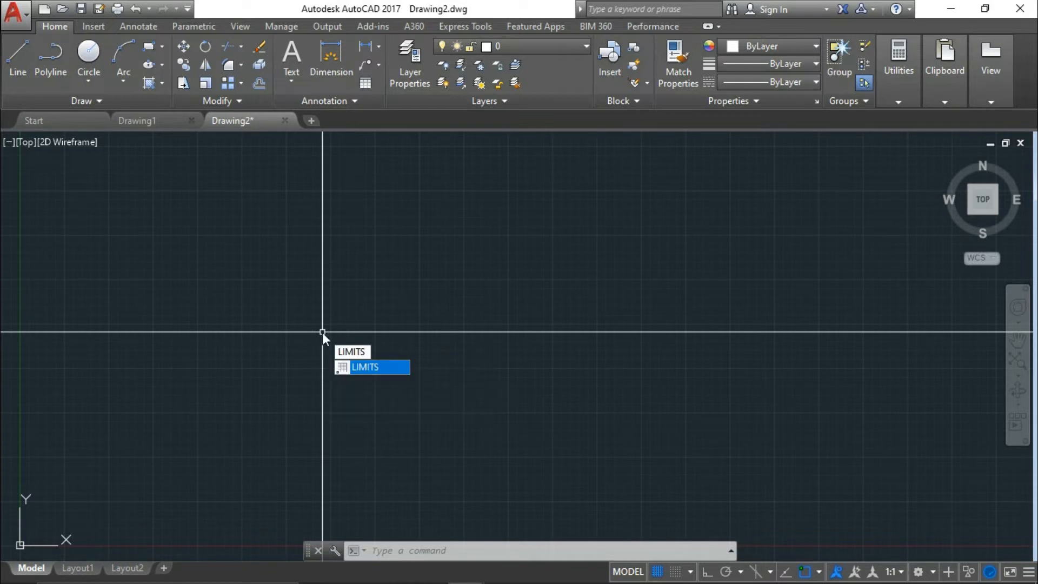
pyautogui.press('Return')
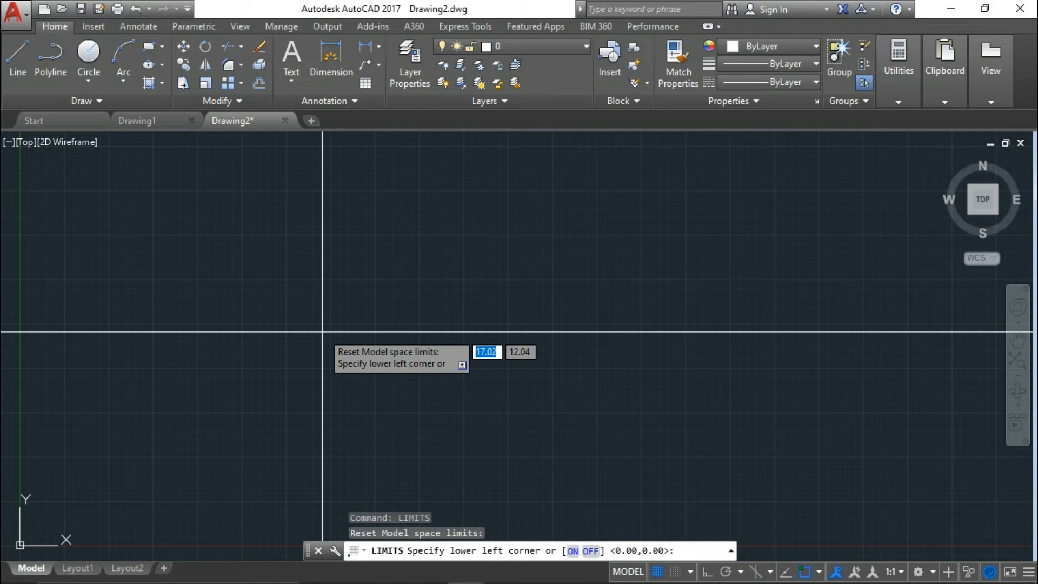
pyautogui.press('Return')
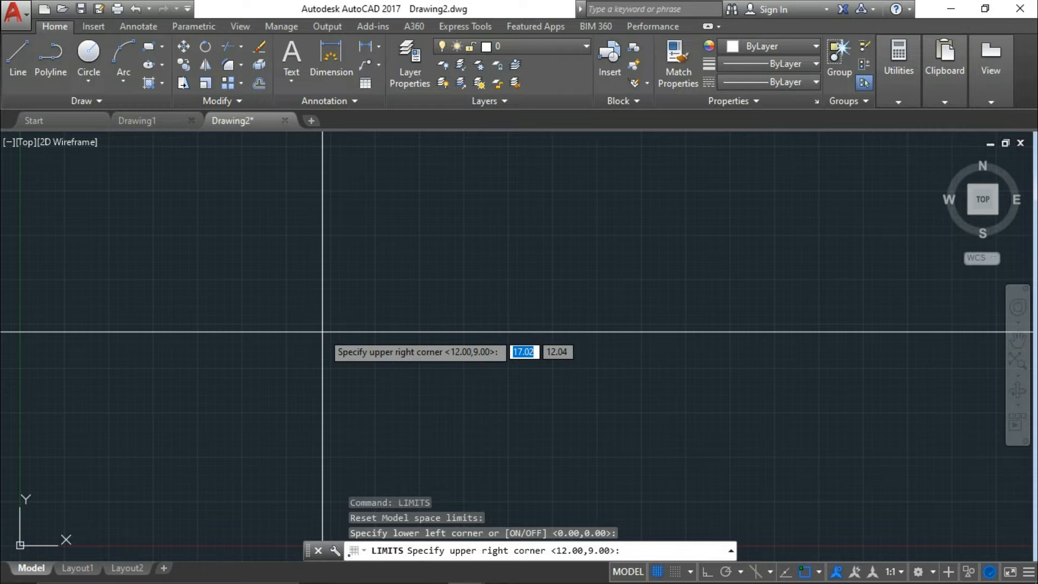
pyautogui.write('1000000')
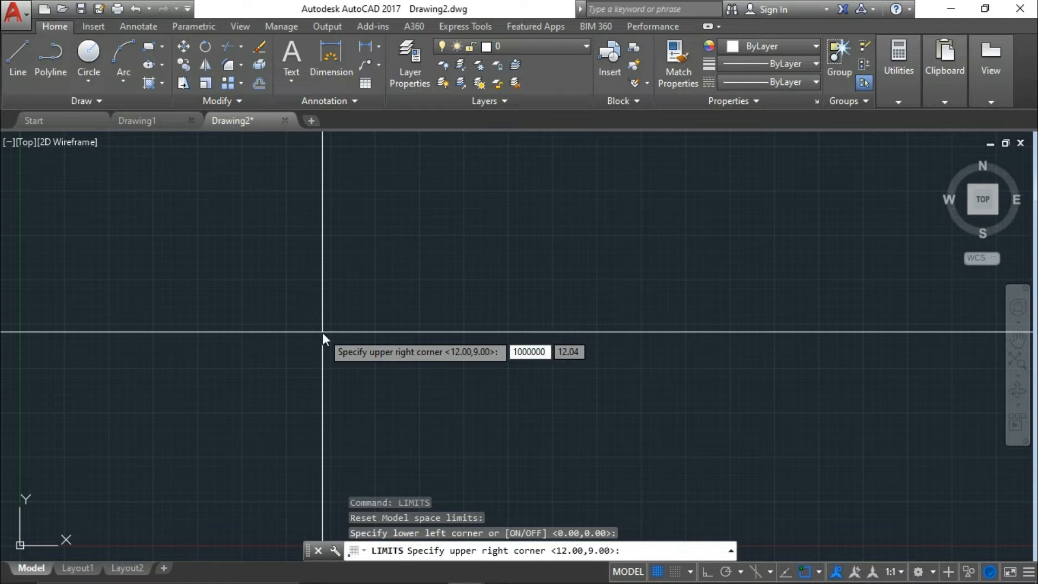
pyautogui.press('Tab')
pyautogui.write('1000000')
pyautogui.press('Return')
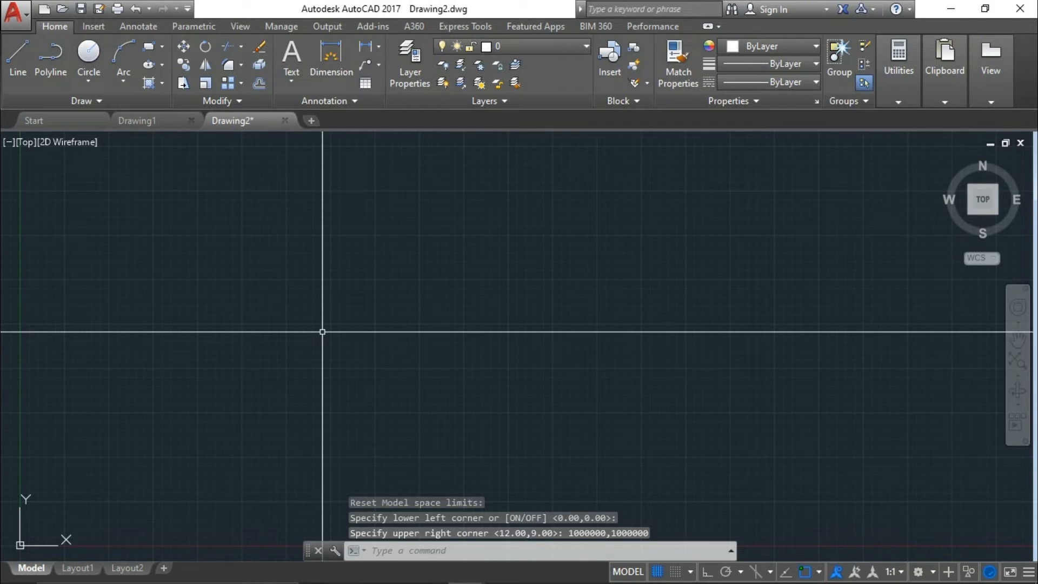
# Step: Zoom the drawing view with the All option to fit the new limits
pyautogui.write('z')
pyautogui.press('Return')
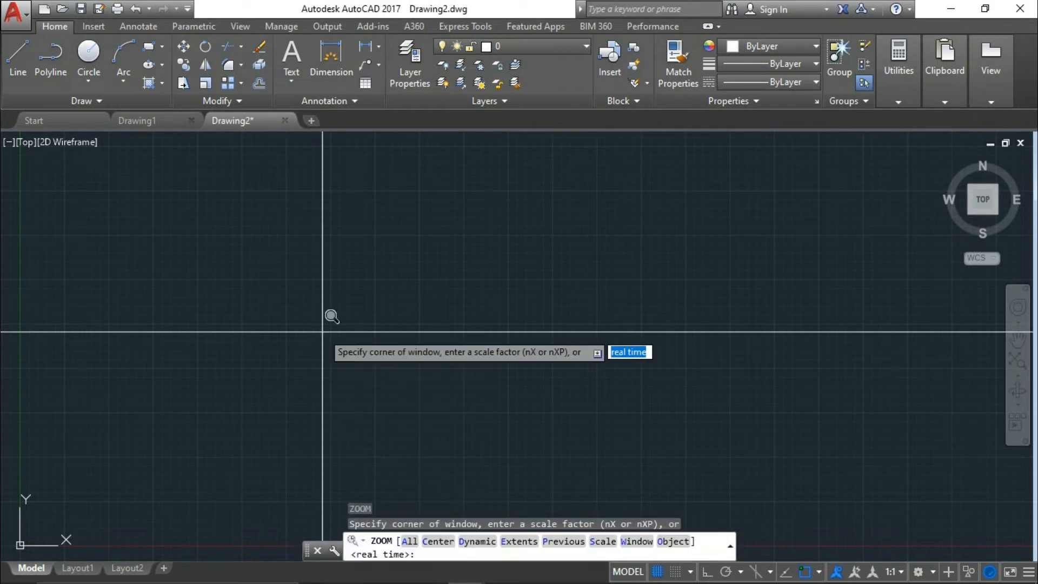
pyautogui.write('a')
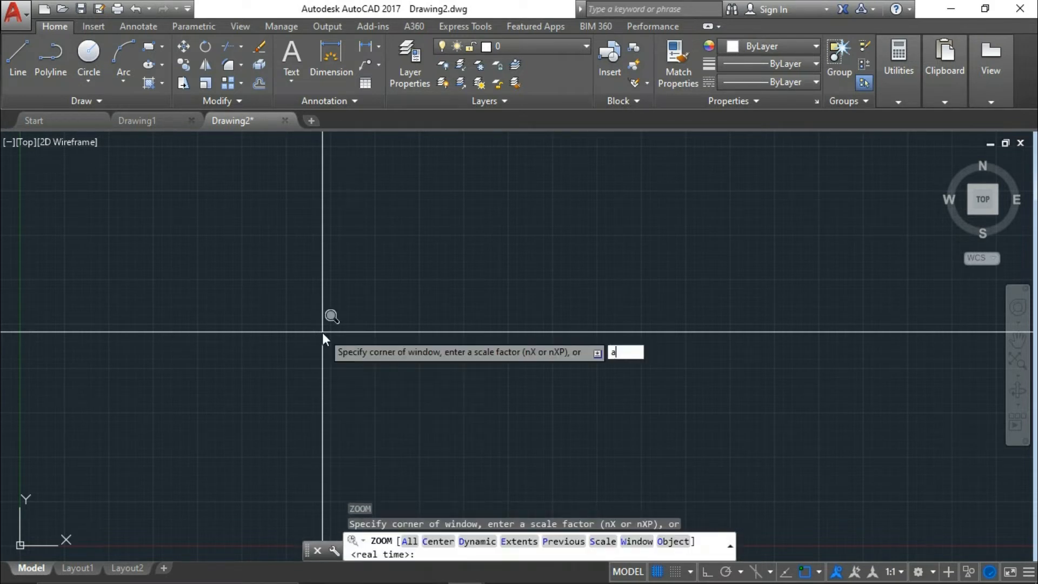
pyautogui.press('Return')
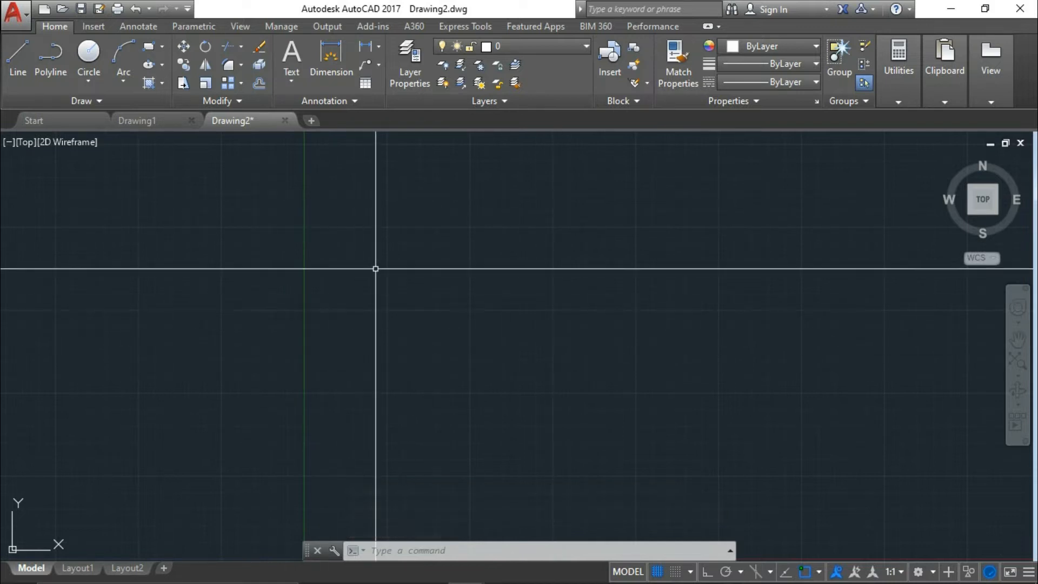
# Step: Begin a line in the empty drawing area and turn on Ortho mode
pyautogui.moveTo(4, 565)
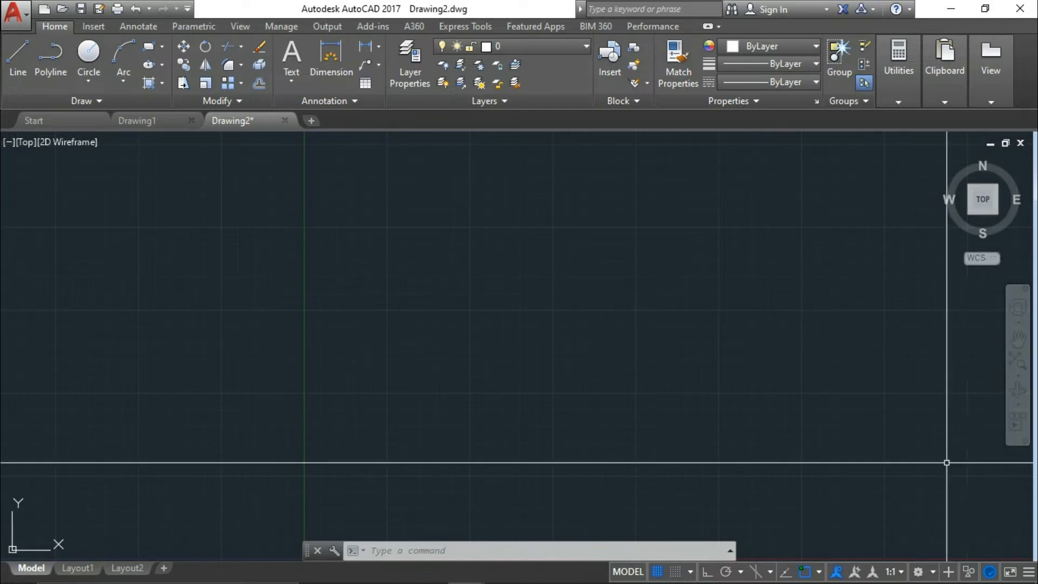
pyautogui.scroll(-8, 609, 294)
pyautogui.moveTo(587, 324); pyautogui.dragTo(492, 340, button='middle')
pyautogui.scroll(5, 475, 338)
pyautogui.moveTo(400, 335); pyautogui.dragTo(372, 445, button='middle')
pyautogui.moveTo(449, 279); pyautogui.dragTo(301, 394, button='middle')
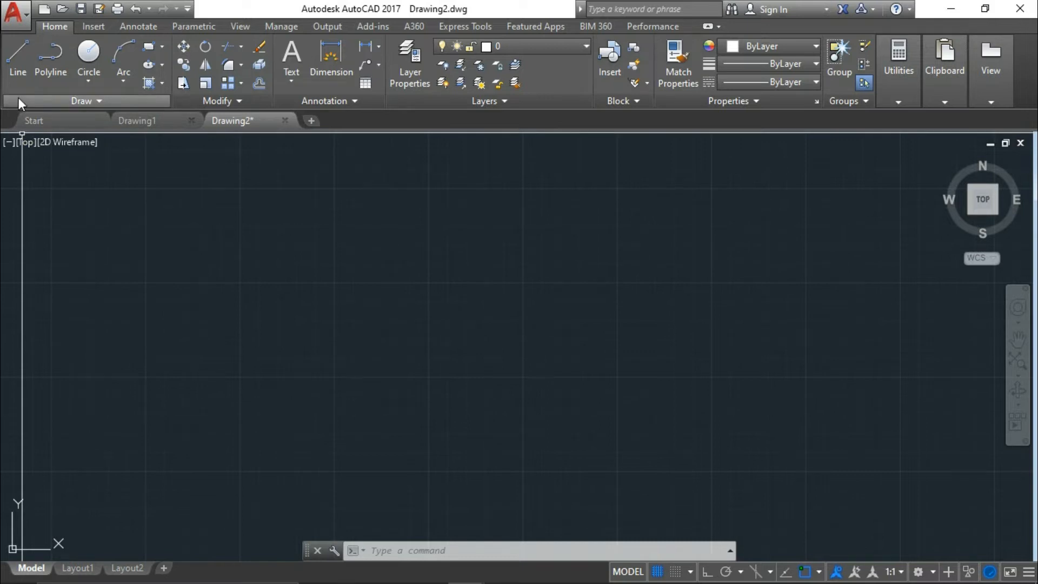
pyautogui.click(15, 67)
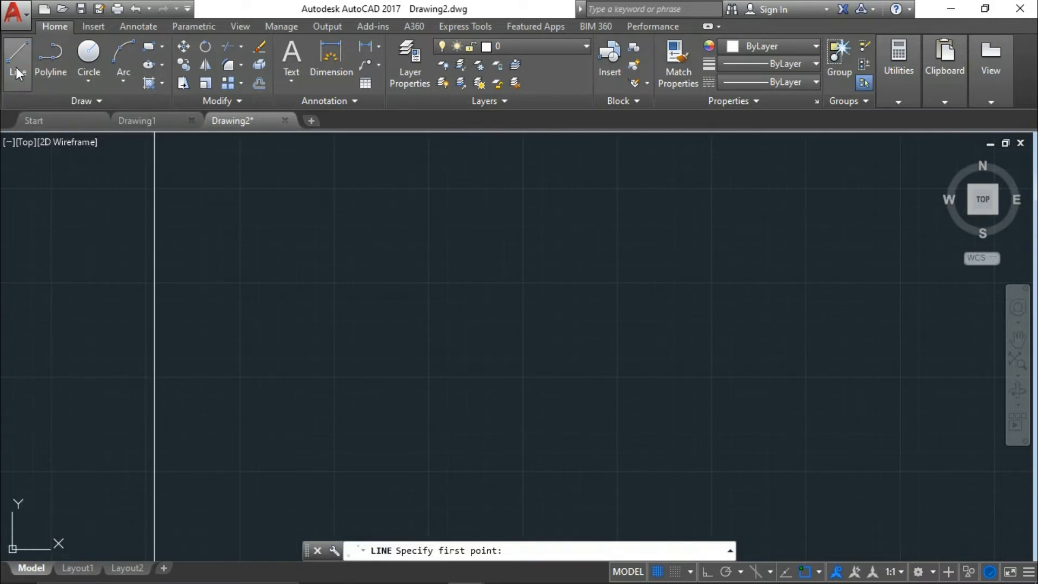
pyautogui.click(75, 267)
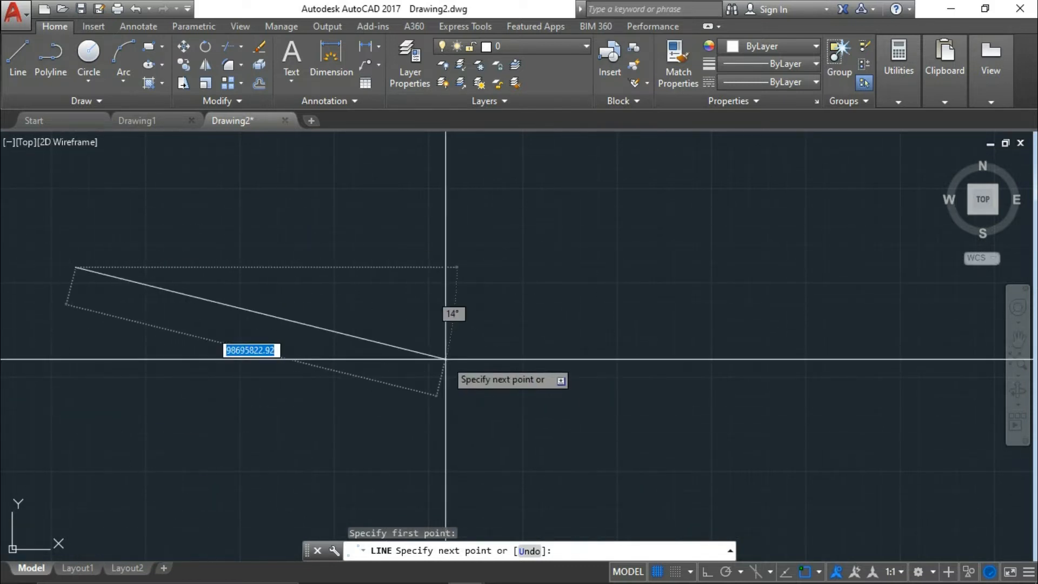
pyautogui.press('F8')
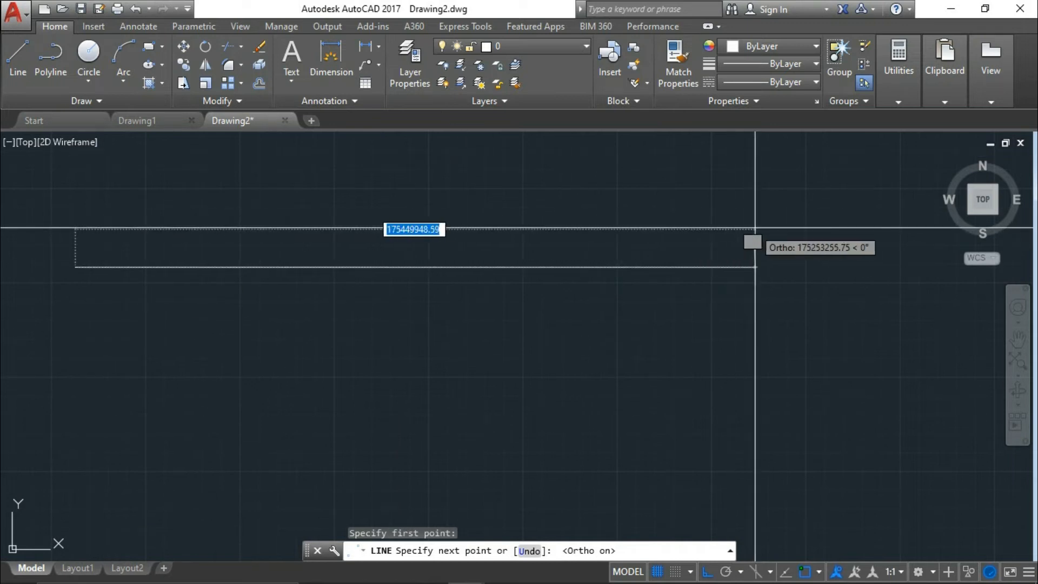
# Step: Try drawing three connected horizontal and vertical segments, undoing them and cancelling the Line command
pyautogui.click(790, 228)
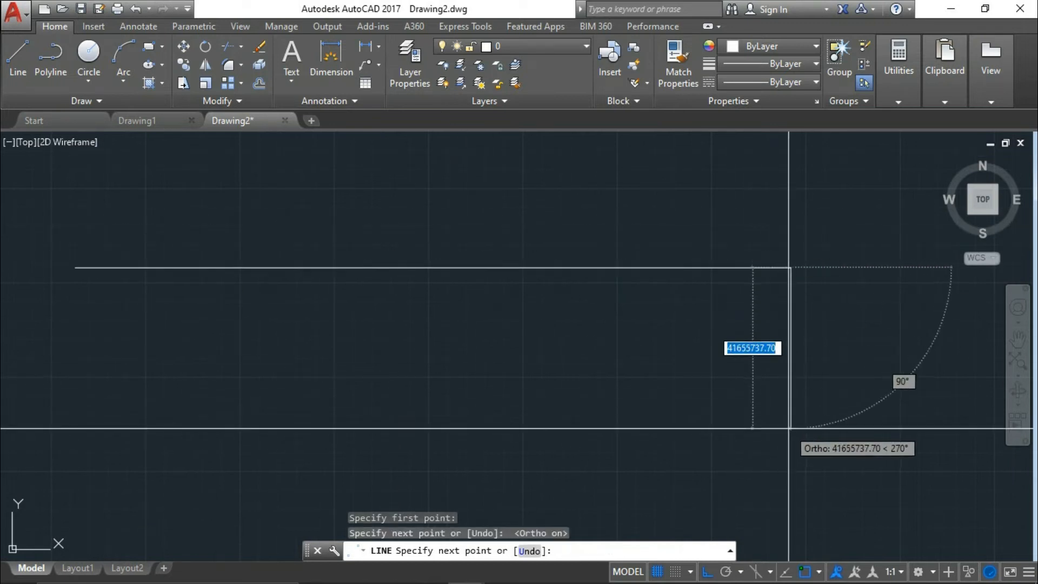
pyautogui.click(792, 428)
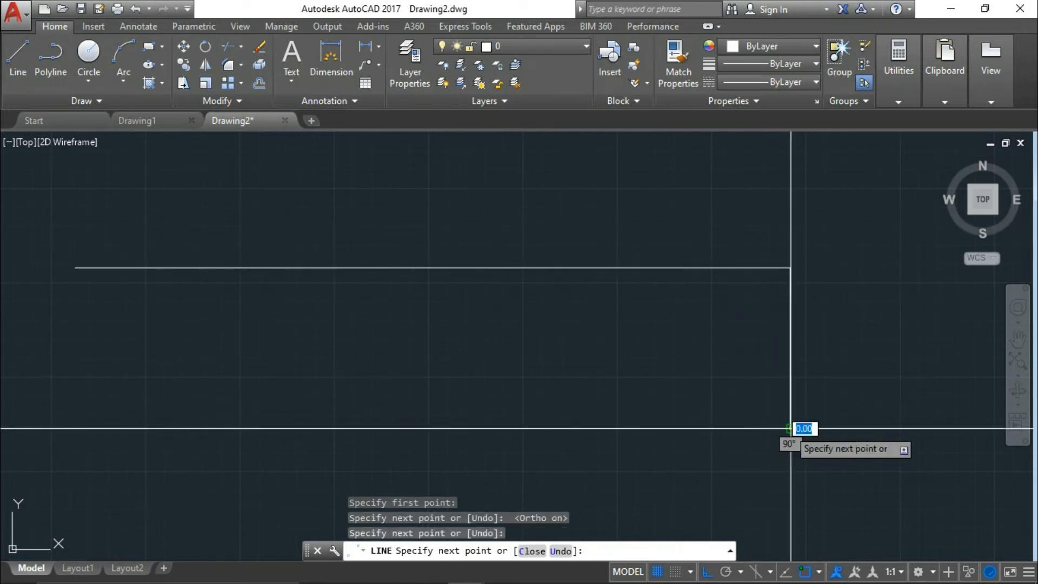
pyautogui.click(604, 413)
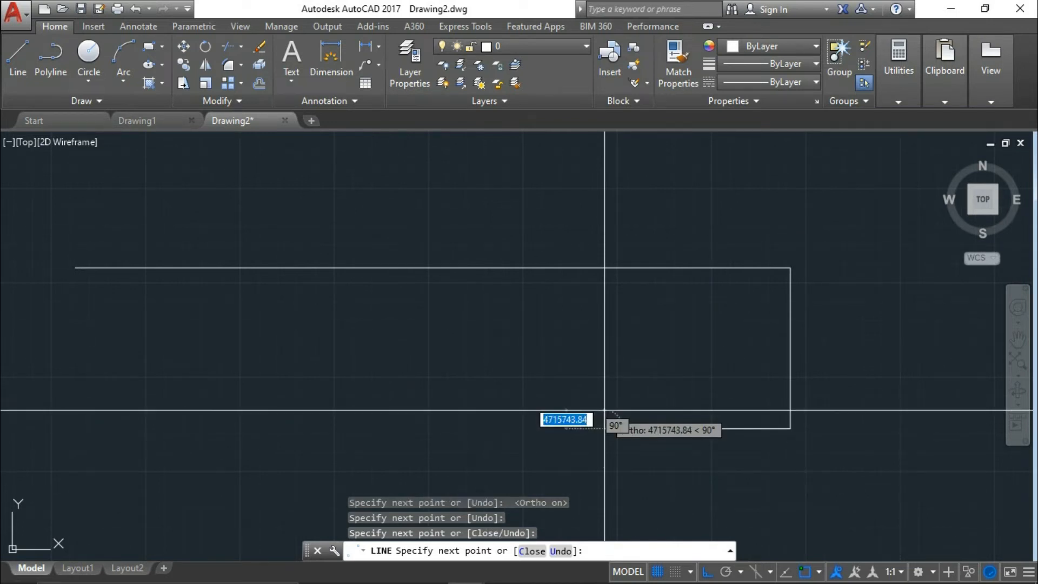
pyautogui.hotkey('ctrl', 'z')
pyautogui.hotkey('ctrl', 'z')
pyautogui.hotkey('ctrl', 'z')
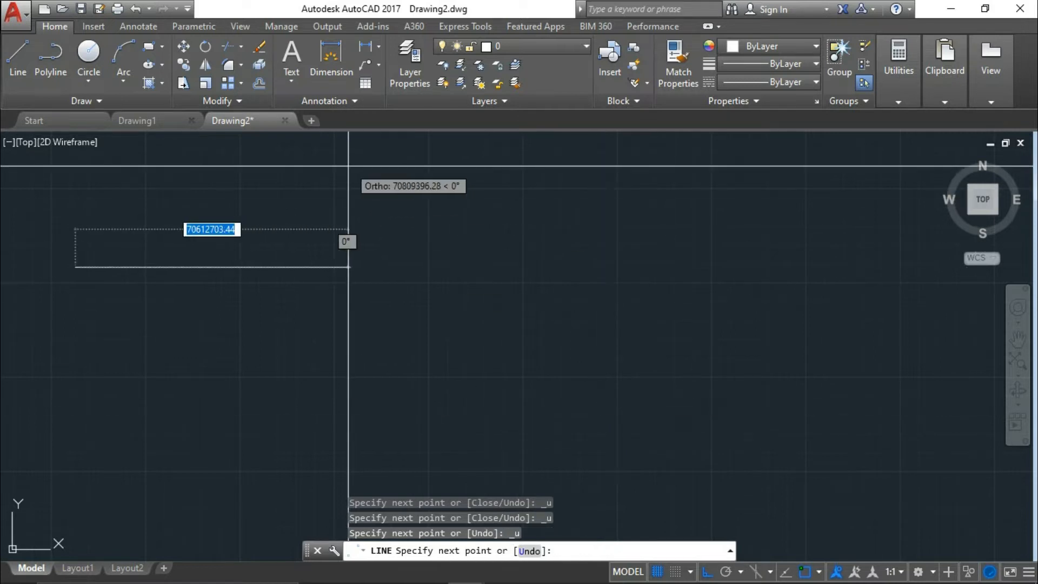
pyautogui.press('Escape')
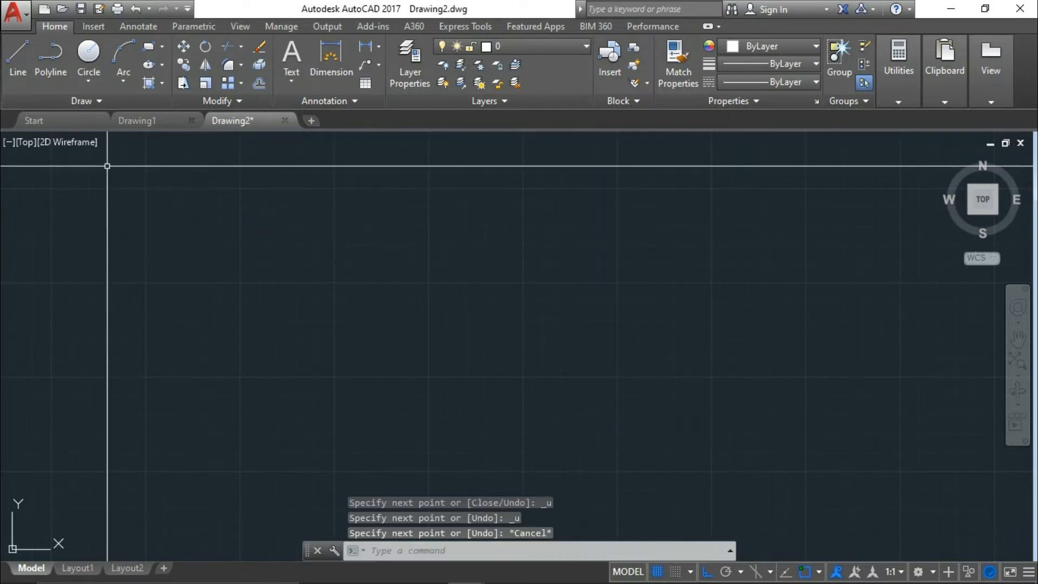
# Step: Draw a continuous chain of seven horizontal and vertical line segments forming two overlapping rectangular loops with open ends
pyautogui.click(11, 54)
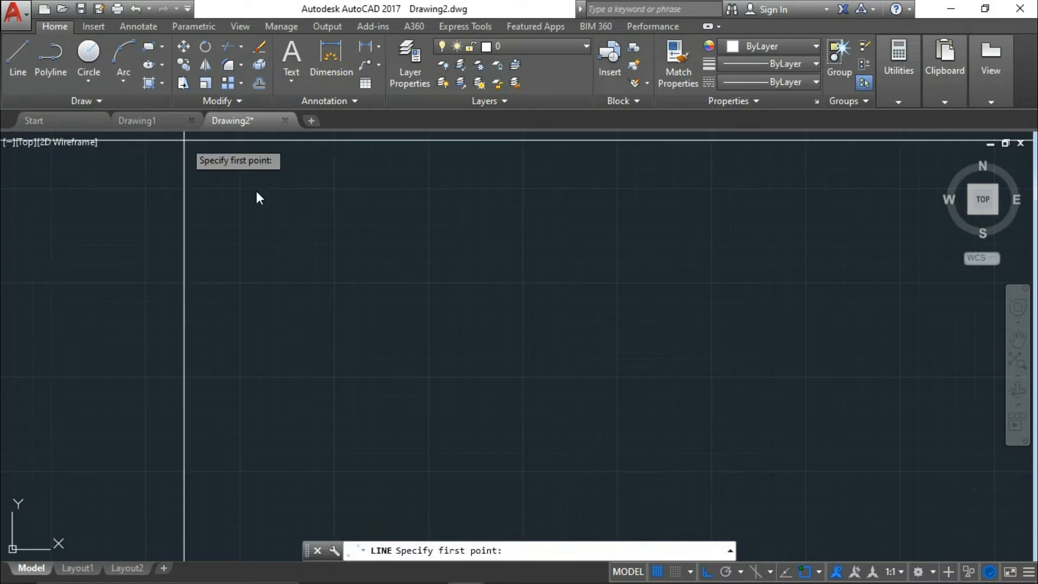
pyautogui.click(87, 259)
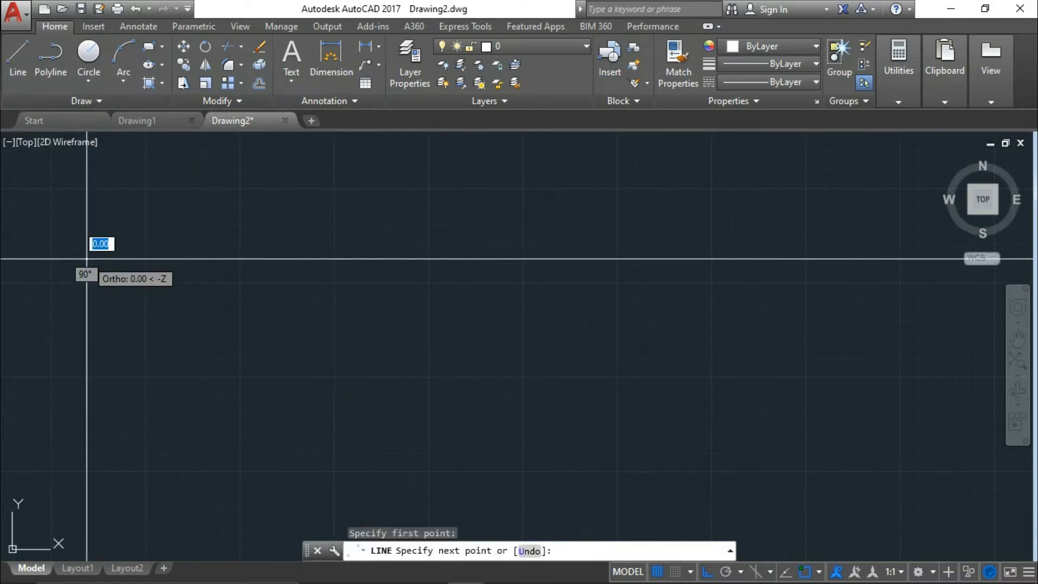
pyautogui.click(842, 259)
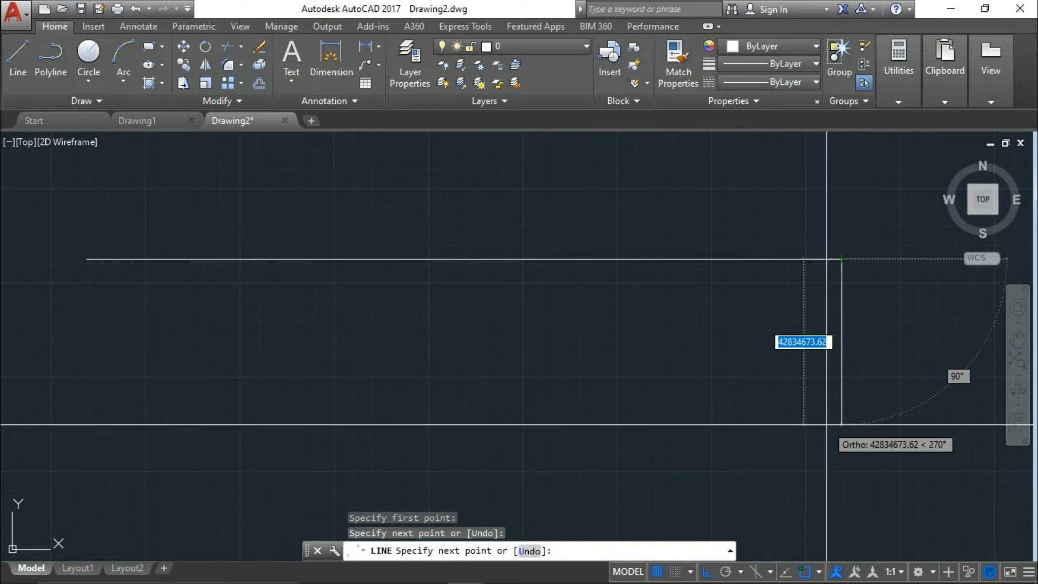
pyautogui.click(835, 424)
pyautogui.click(495, 424)
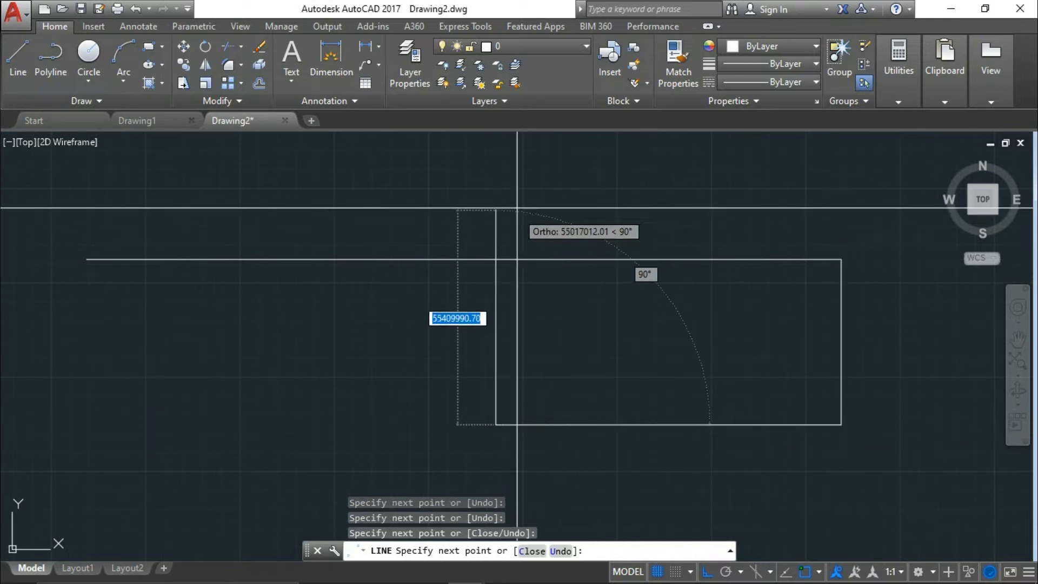
pyautogui.click(512, 182)
pyautogui.click(730, 178)
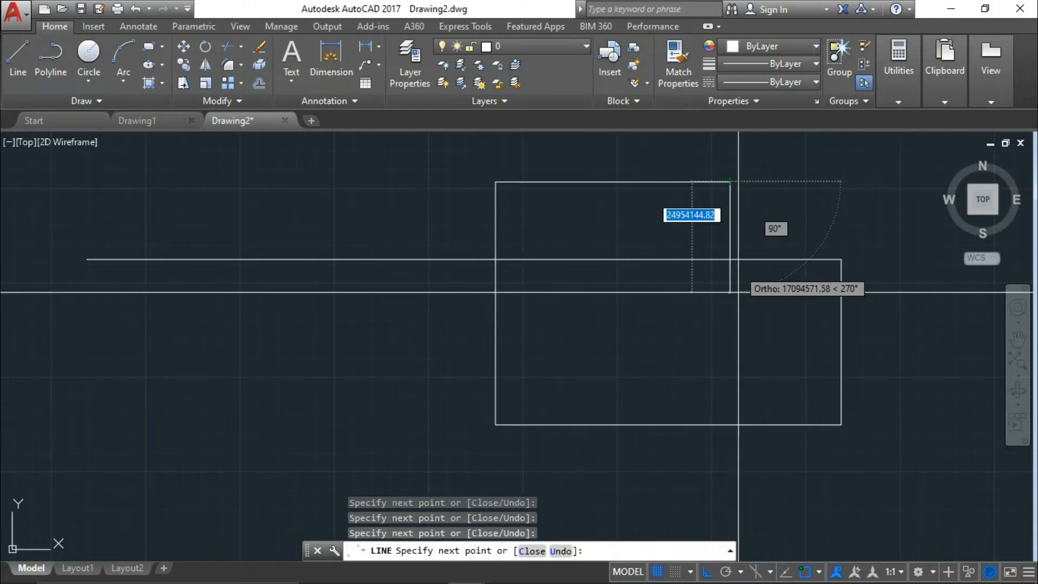
pyautogui.click(740, 353)
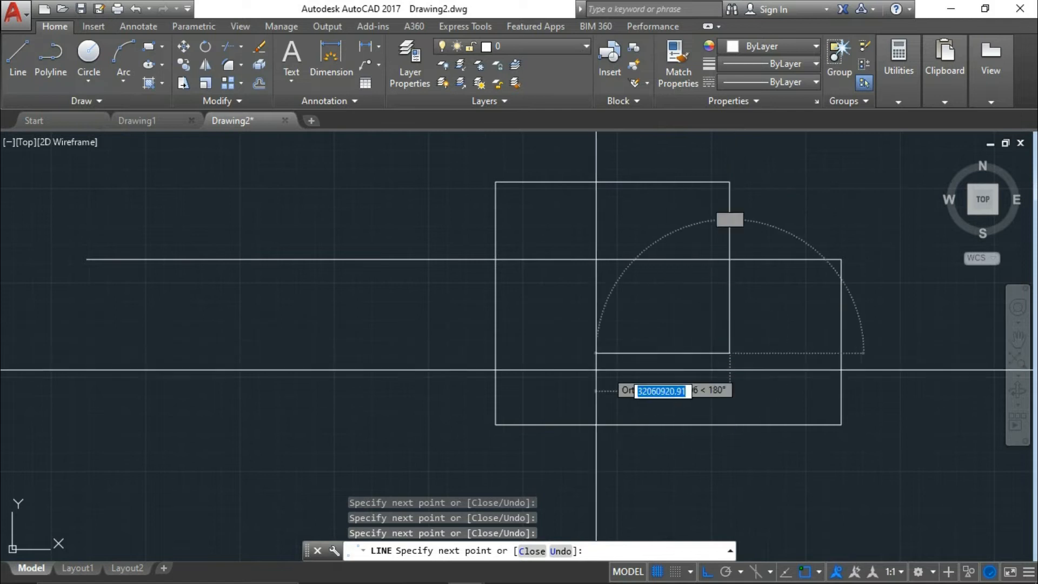
pyautogui.click(454, 352)
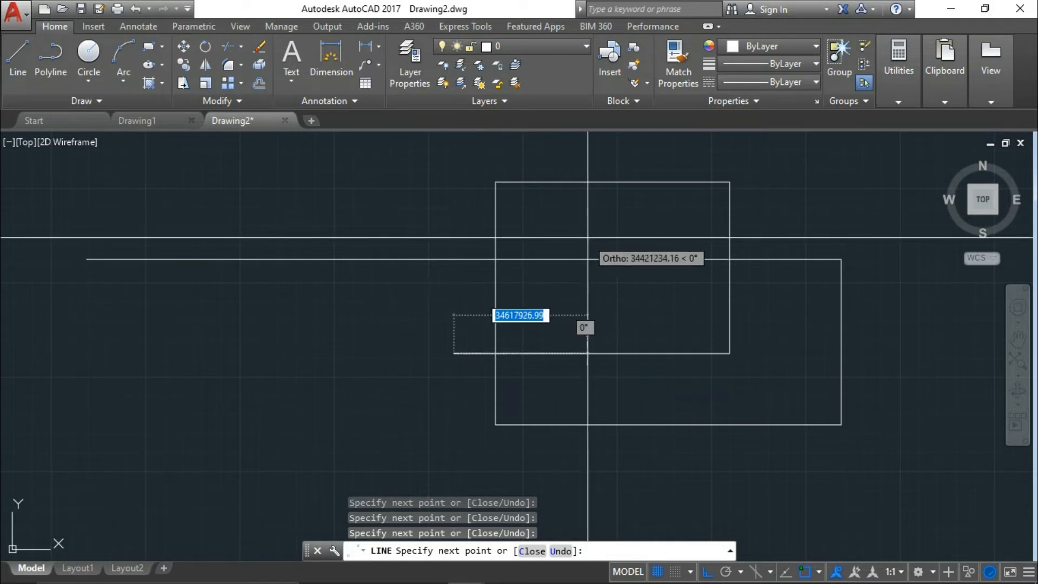
pyautogui.press('Escape')
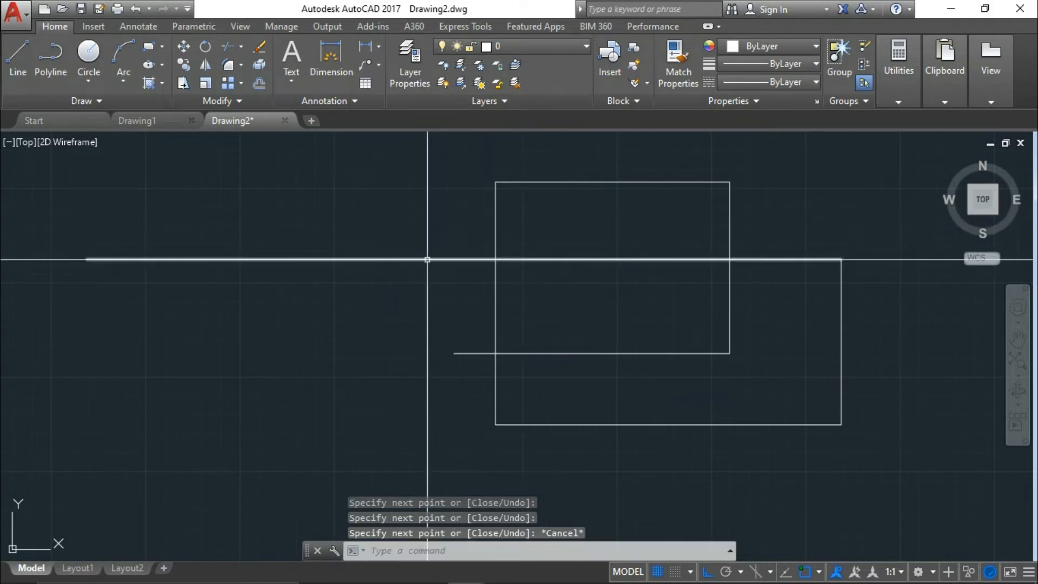
pyautogui.scroll(-4, 427, 259)
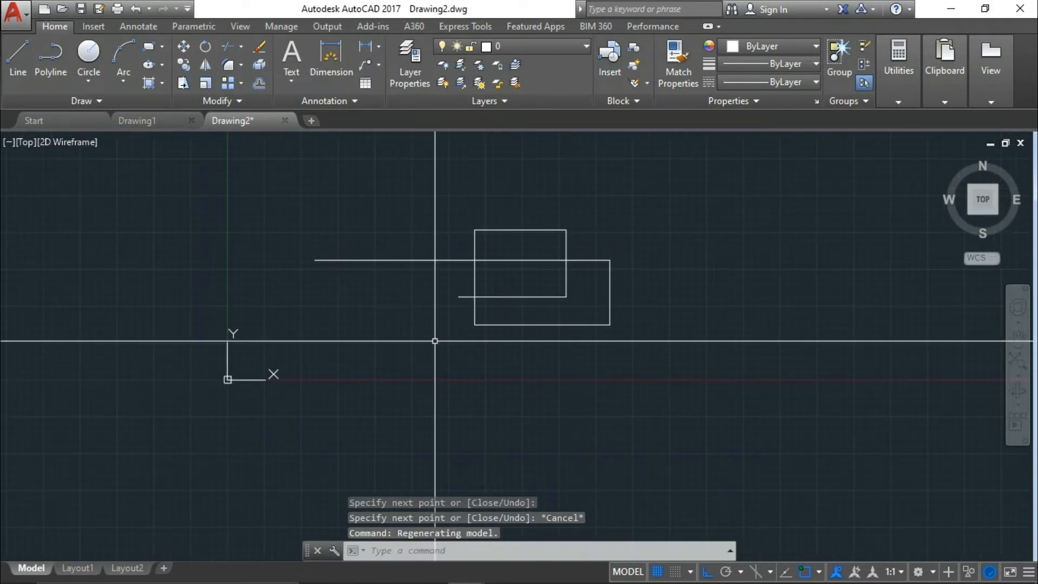
# Step: Select all seven connected line segments of the overlapping loops and delete them
pyautogui.click(752, 397)
pyautogui.click(411, 200)
pyautogui.moveTo(412, 208)
pyautogui.mouseDown(button='middle')
pyautogui.moveTo(407, 296)
pyautogui.moveTo(308, 350)
pyautogui.mouseUp(button='middle')
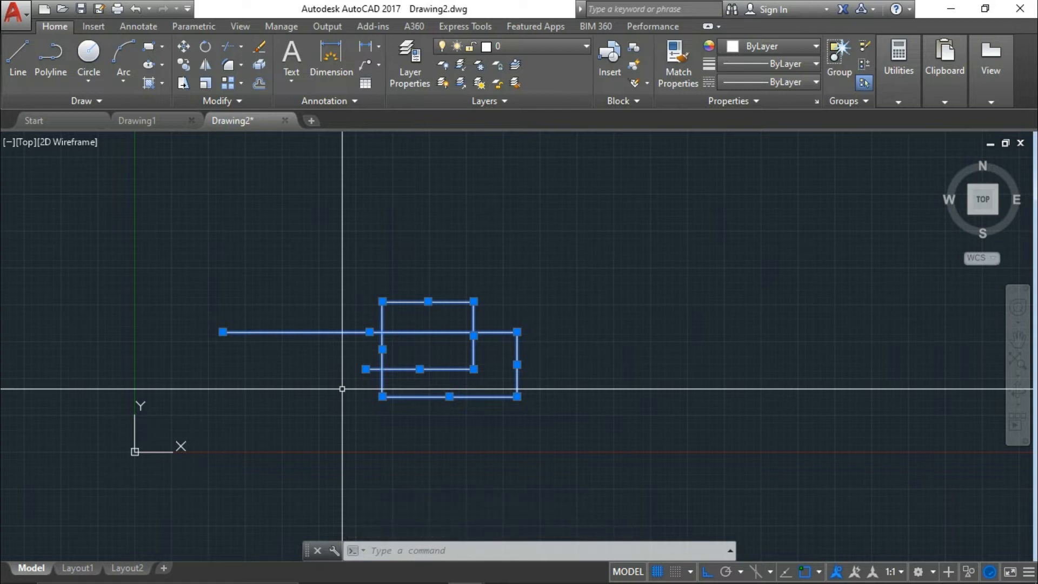
pyautogui.press('Delete')
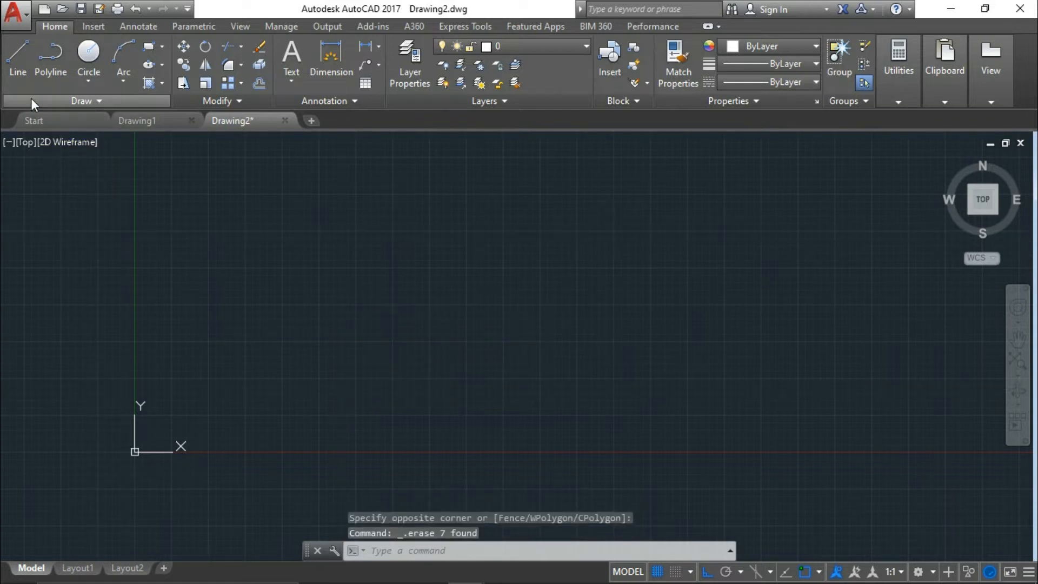
pyautogui.click(16, 74)
pyautogui.click(193, 260)
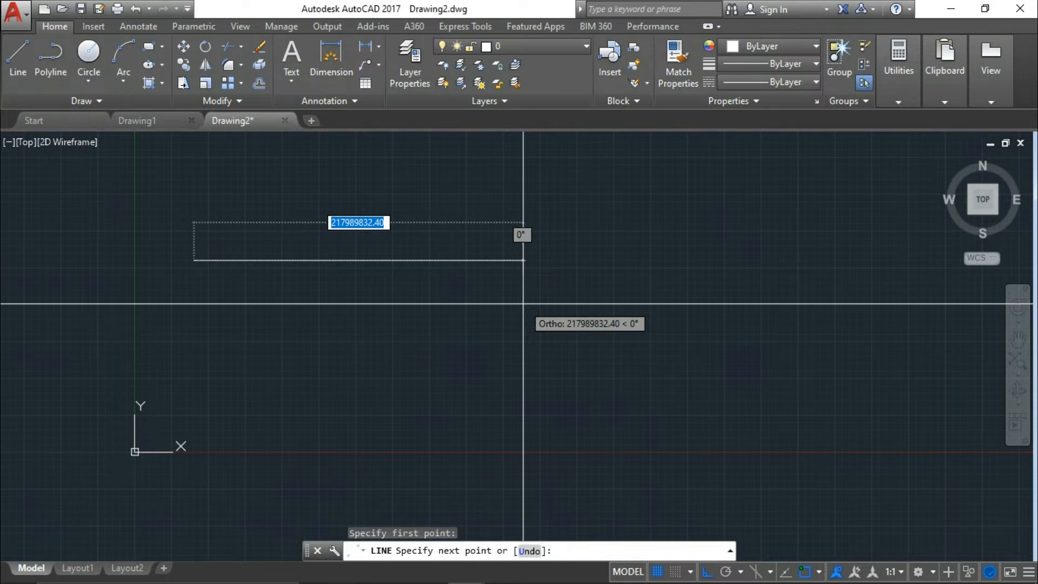
pyautogui.press('Escape')
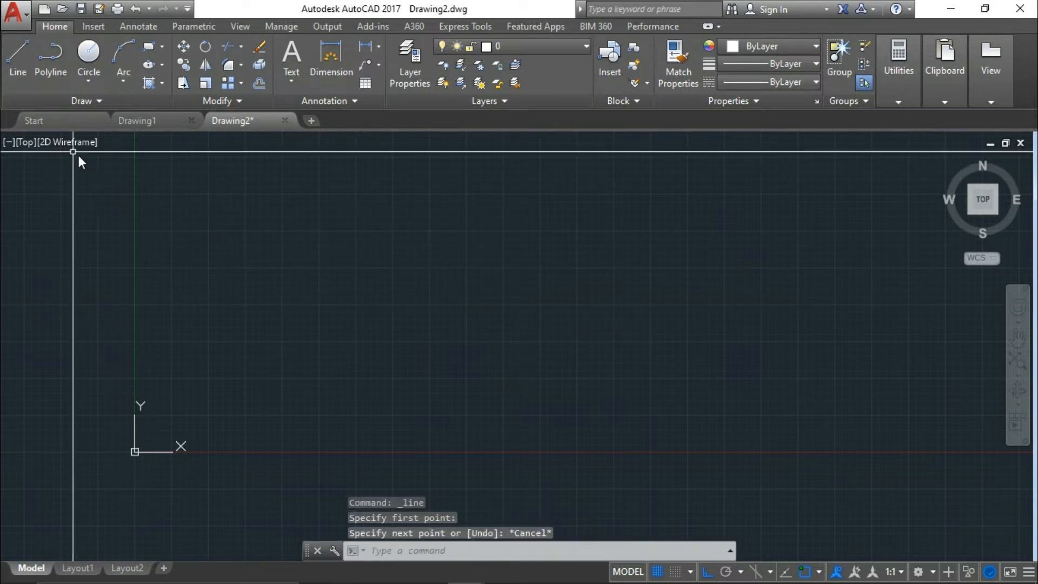
# Step: Draw a single horizontal line 10000 mm long in the empty drawing area and end the Line command
pyautogui.click(18, 60)
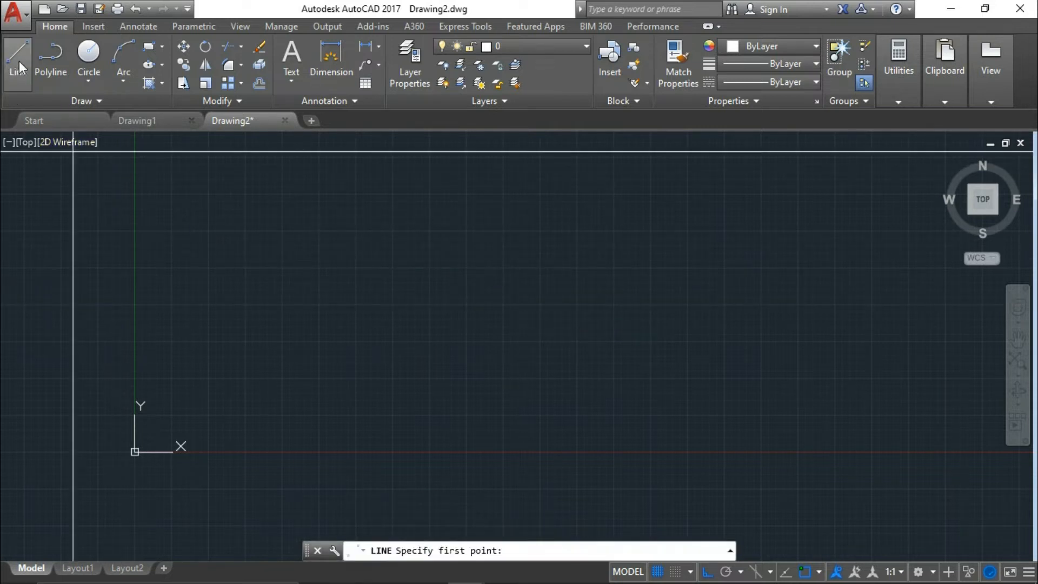
pyautogui.click(202, 253)
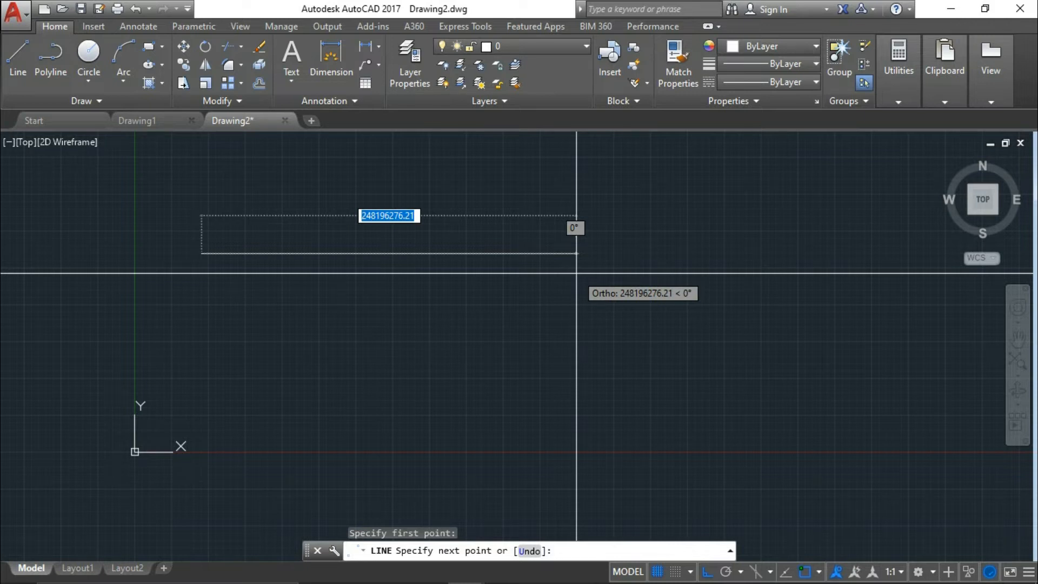
pyautogui.write('10000')
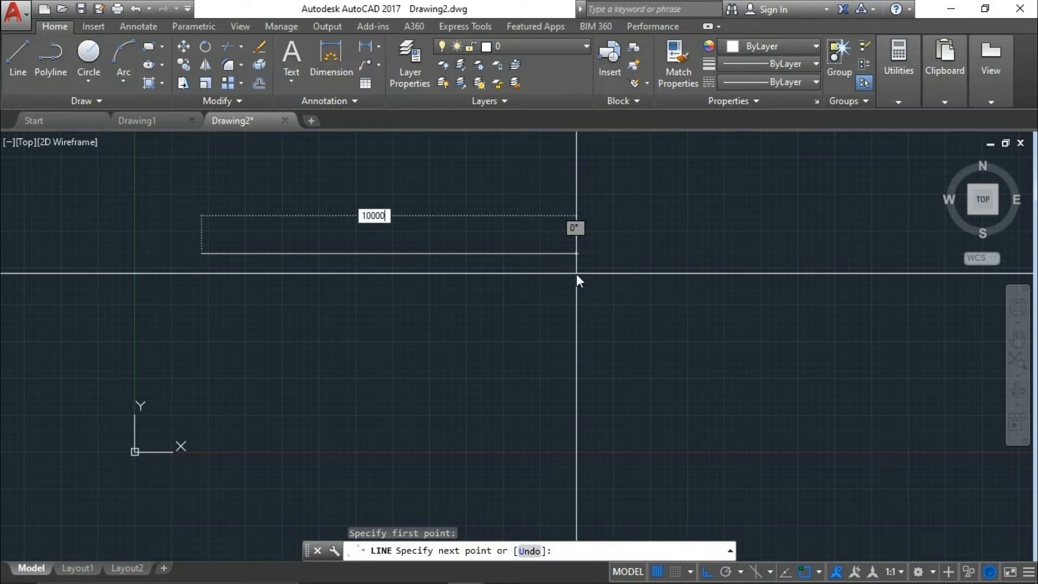
pyautogui.press('Return')
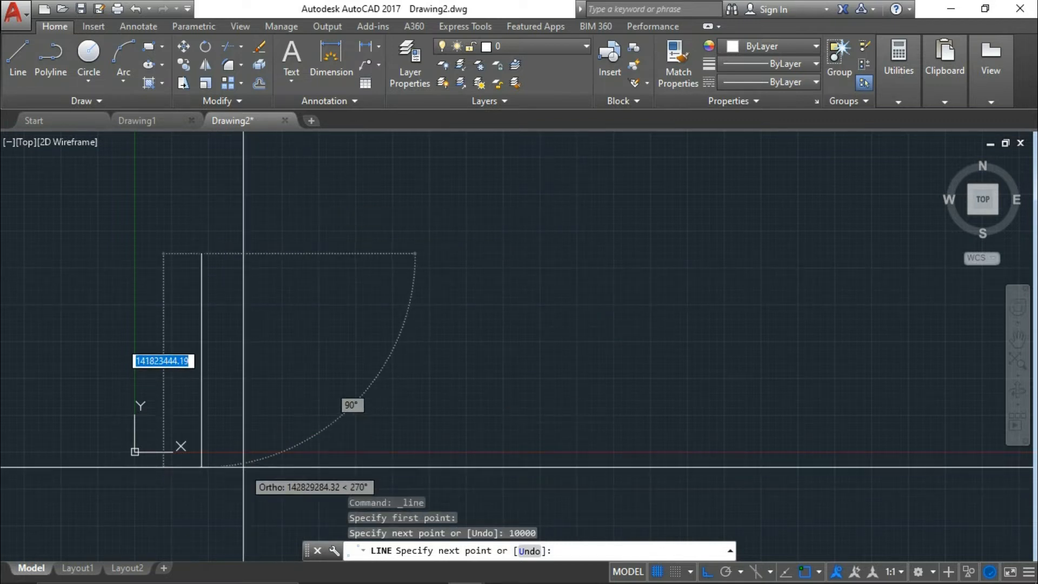
pyautogui.press('Escape')
# Step: Zoom in on the newly drawn 10000 mm line and frame it in the view
pyautogui.scroll(3, 239, 355)
pyautogui.moveTo(206, 183); pyautogui.dragTo(284, 281, button='middle')
pyautogui.scroll(6, 308, 260)
pyautogui.moveTo(393, 250); pyautogui.dragTo(379, 262, button='middle')
pyautogui.scroll(10, 384, 268)
pyautogui.scroll(-7, 382, 352)
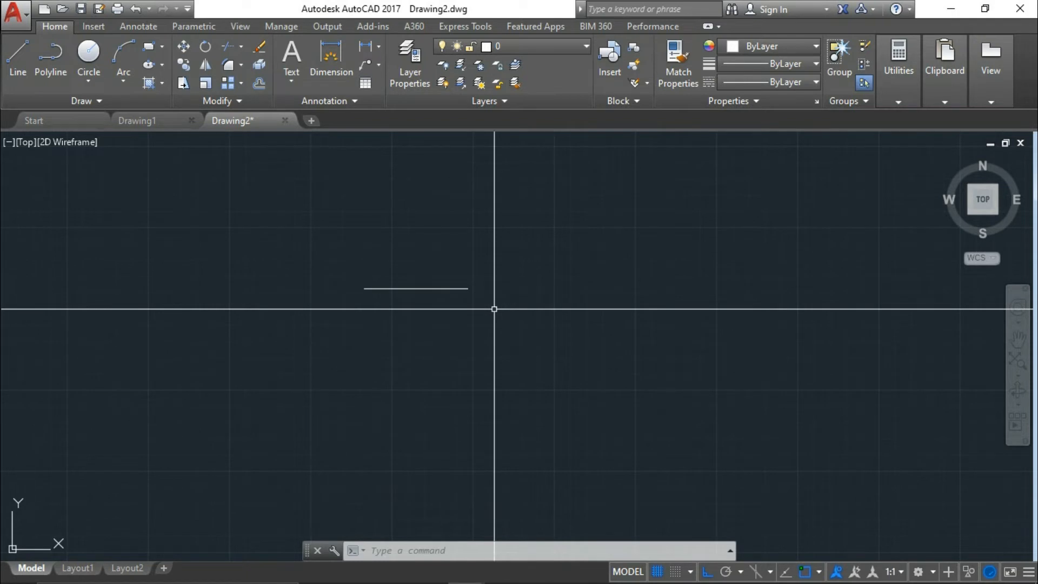
pyautogui.moveTo(480, 314); pyautogui.dragTo(469, 329, button='middle')
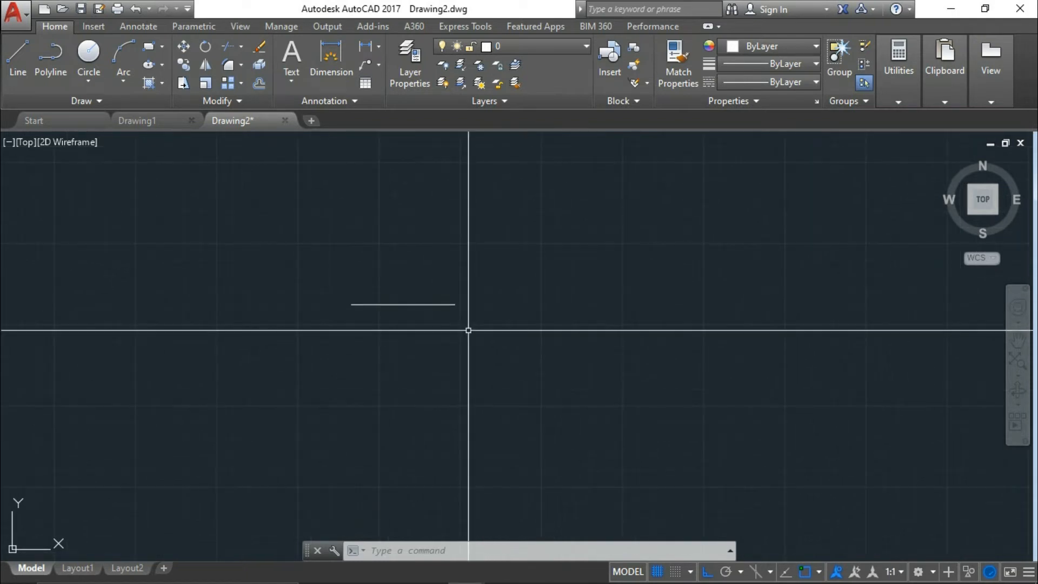
pyautogui.scroll(-2, 468, 330)
pyautogui.moveTo(452, 368); pyautogui.dragTo(389, 318, button='middle')
pyautogui.scroll(2, 352, 284)
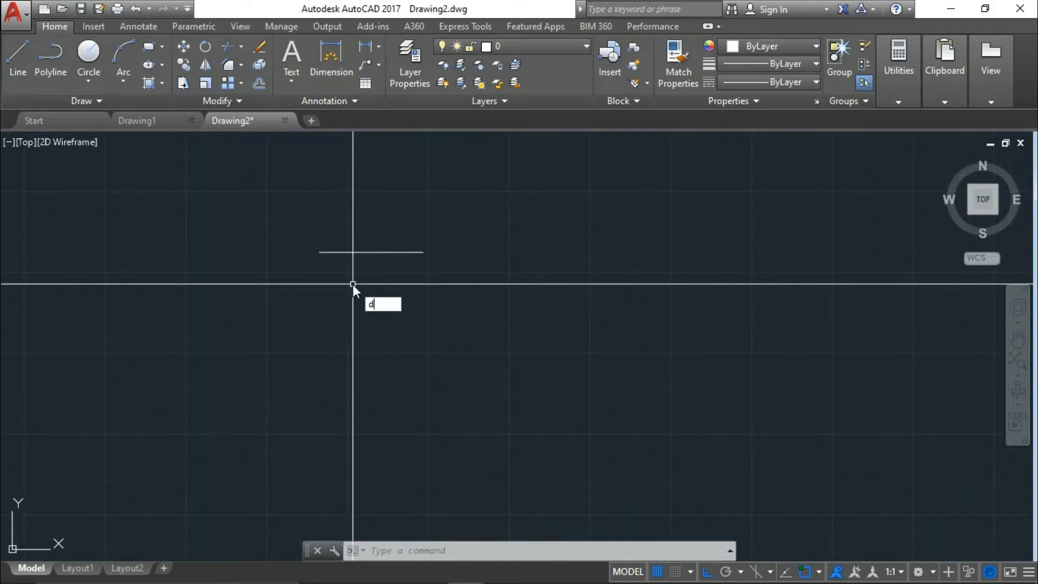
pyautogui.write('l')
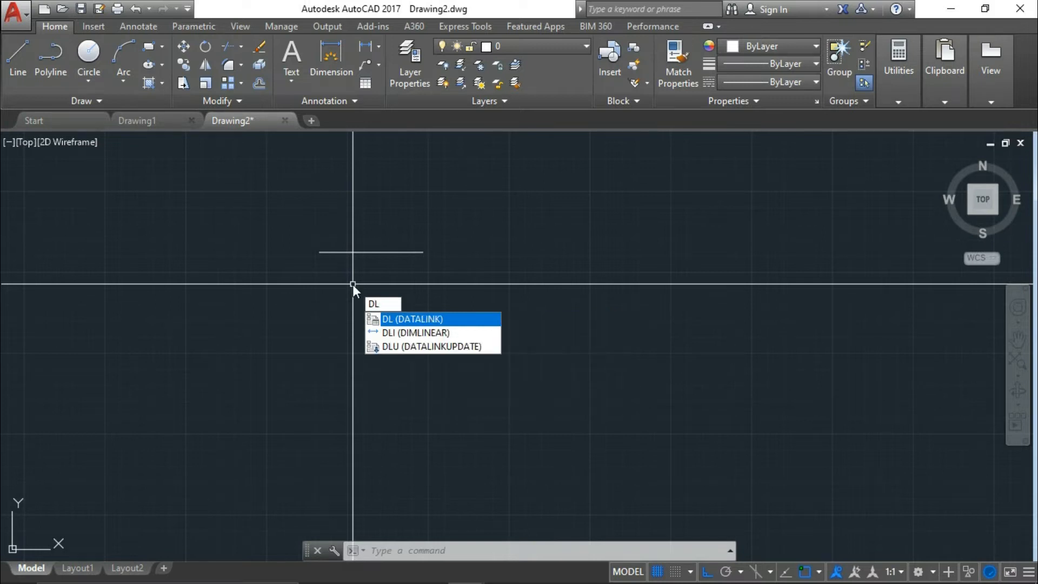
pyautogui.press('Return')
pyautogui.press('Escape')
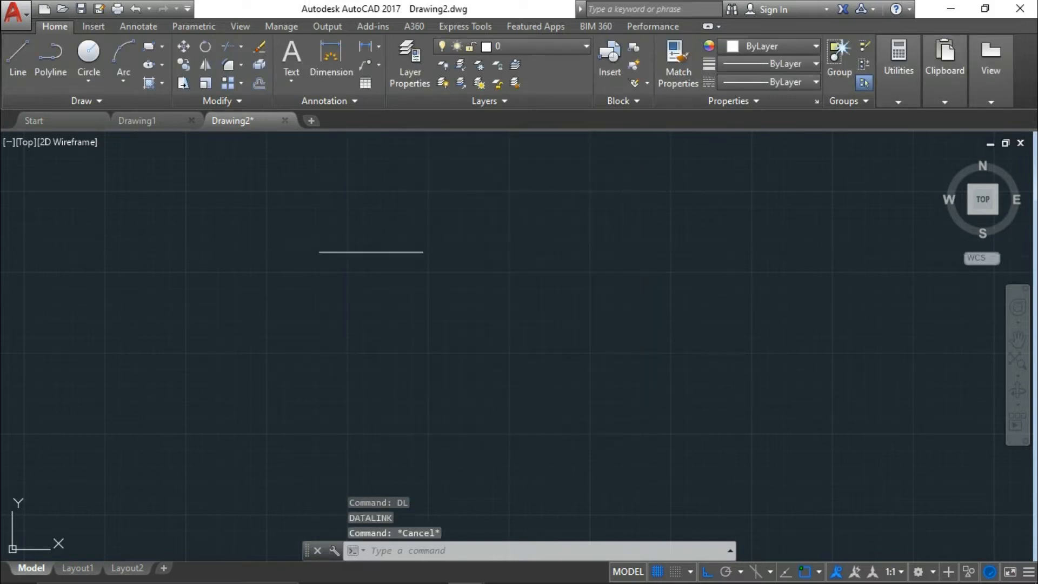
pyautogui.press('Escape')
# Step: Measure the horizontal line from its left endpoint to its right endpoint with the DIST command
pyautogui.write('di')
pyautogui.press('Return')
pyautogui.click(320, 252)
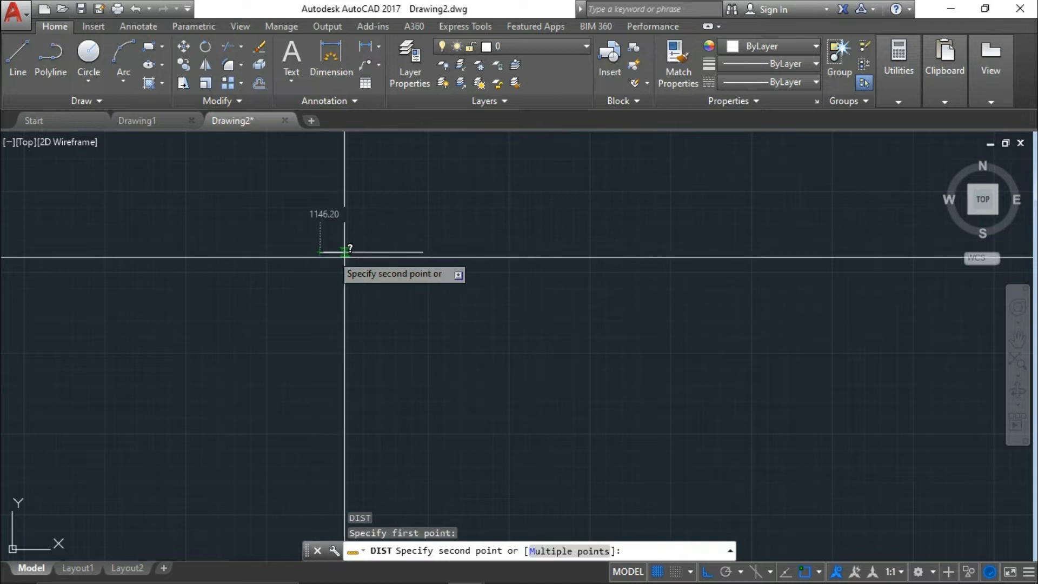
pyautogui.scroll(2, 424, 252)
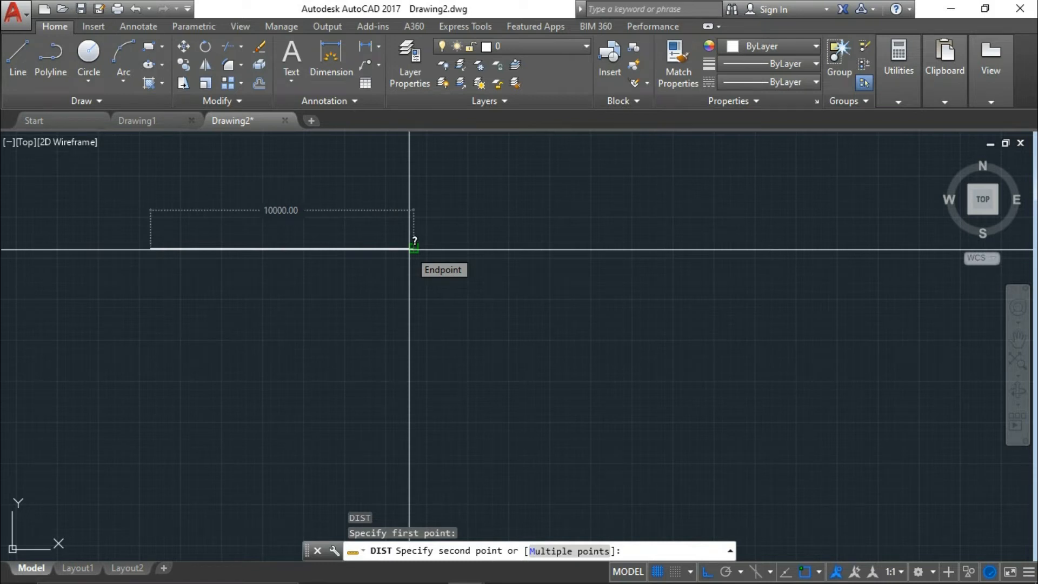
pyautogui.press('Escape')
pyautogui.scroll(-4, 254, 281)
pyautogui.scroll(2, 329, 276)
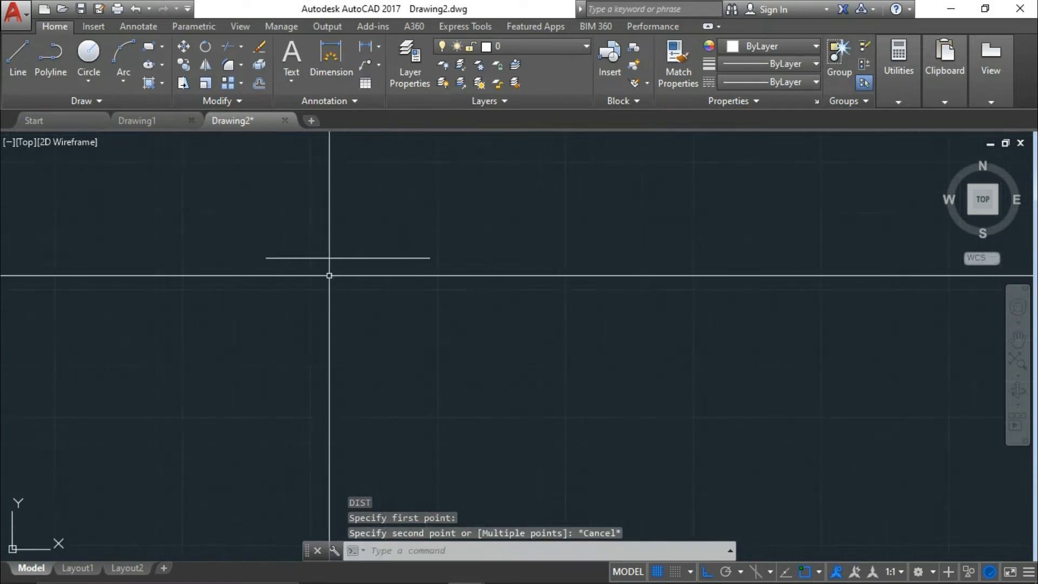
pyautogui.moveTo(282, 282); pyautogui.dragTo(439, 294, button='middle')
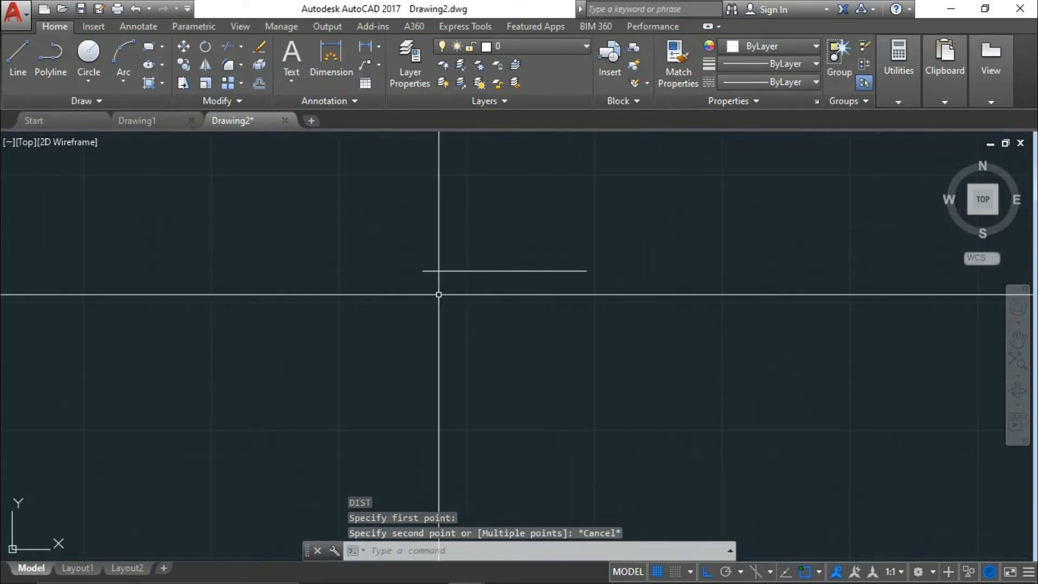
pyautogui.click(554, 320)
pyautogui.click(503, 252)
pyautogui.press('Escape')
pyautogui.press('Escape')
pyautogui.moveTo(403, 332); pyautogui.dragTo(449, 314, button='middle')
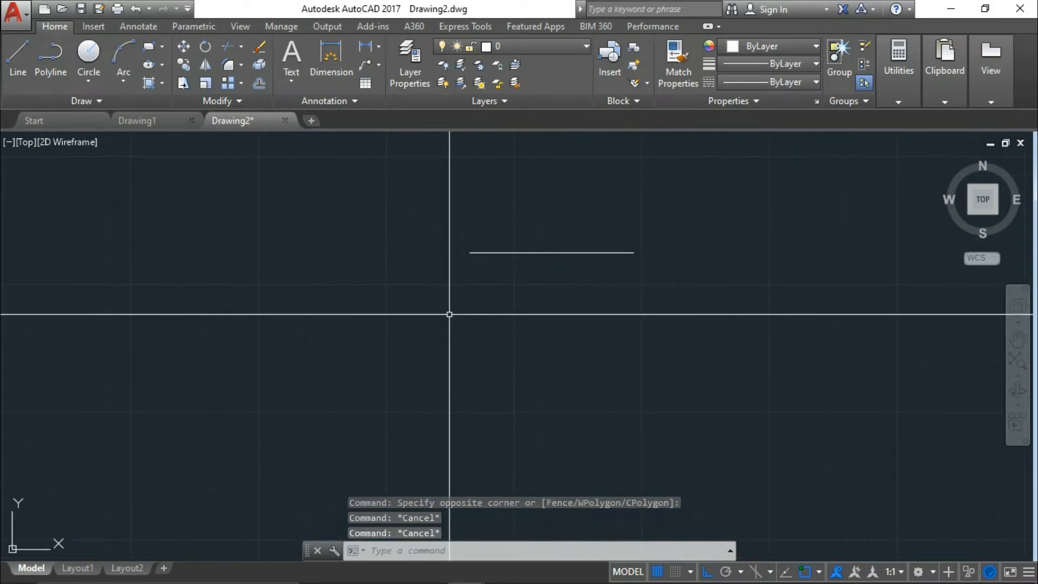
pyautogui.moveTo(536, 336); pyautogui.dragTo(465, 315, button='middle')
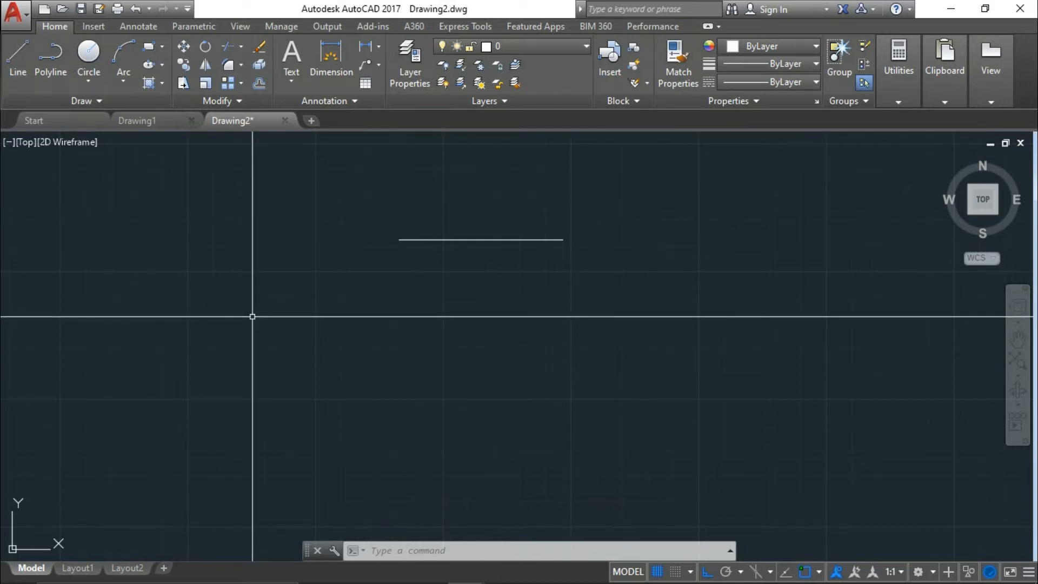
# Step: Draw a continuous chain of nine alternating vertical and horizontal segments, starting downward from the left end of the horizontal line
pyautogui.write('l')
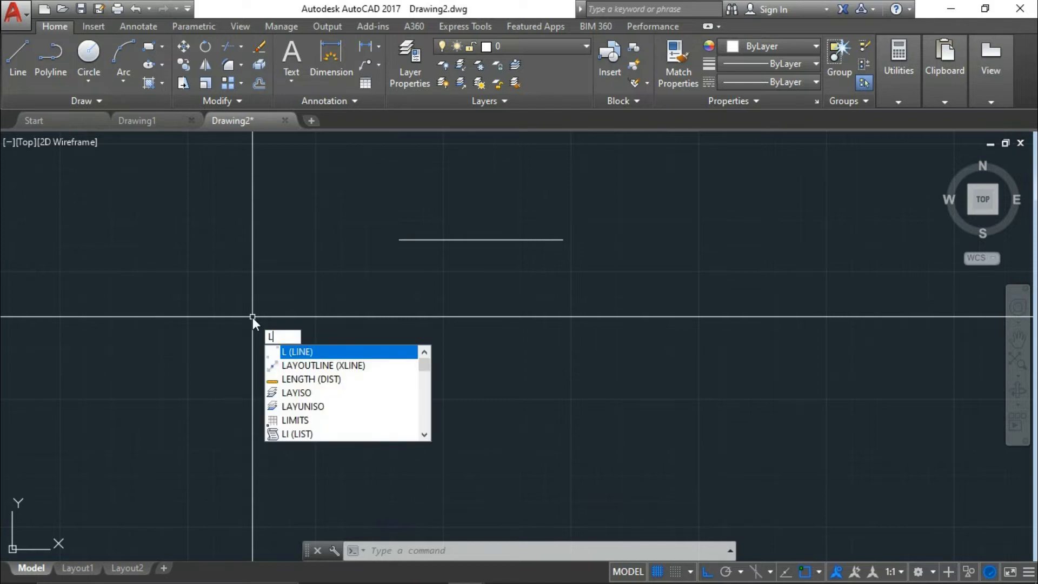
pyautogui.press('Return')
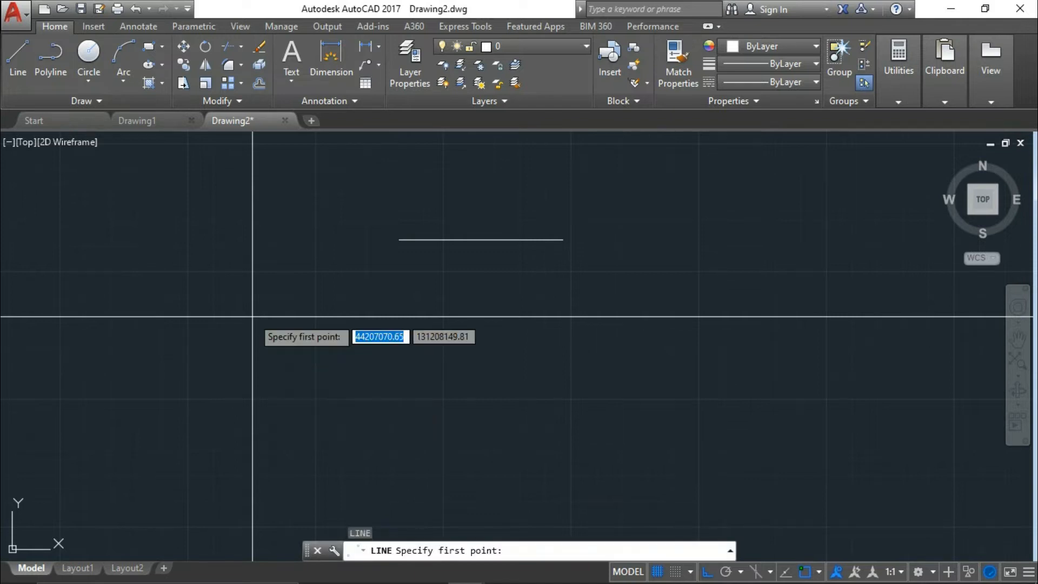
pyautogui.click(399, 240)
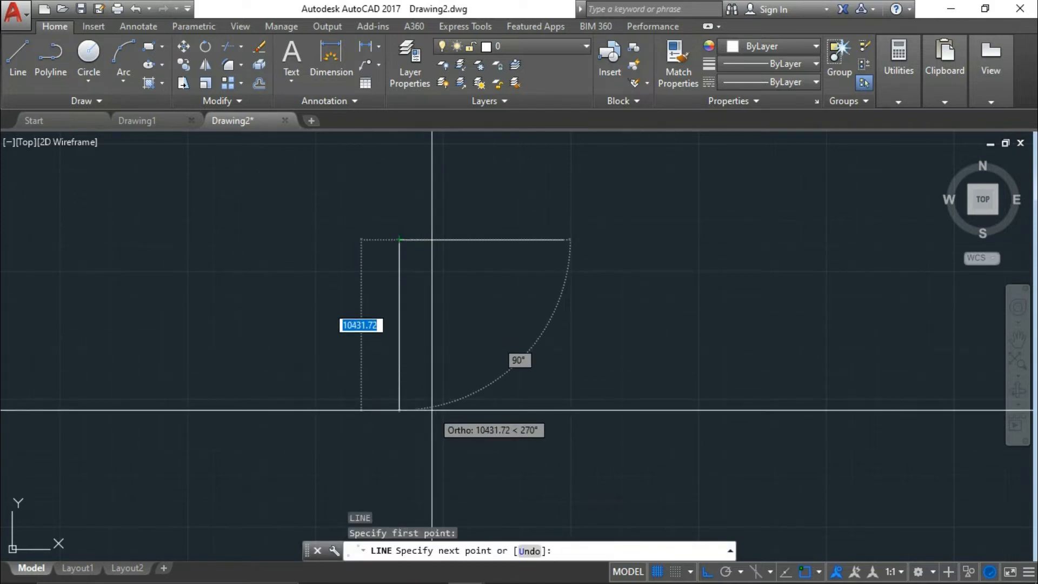
pyautogui.click(431, 411)
pyautogui.click(741, 354)
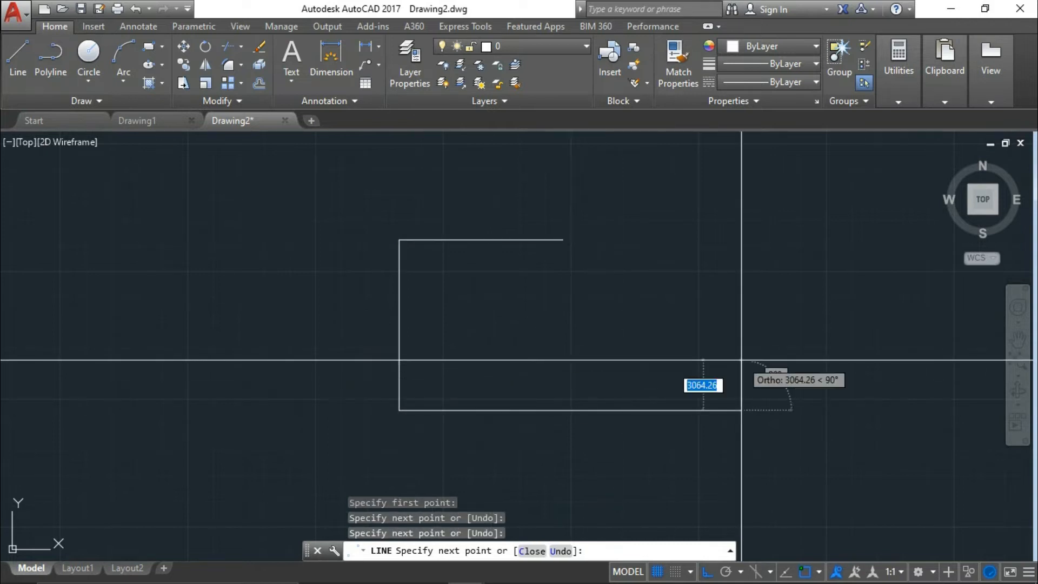
pyautogui.click(727, 280)
pyautogui.click(271, 293)
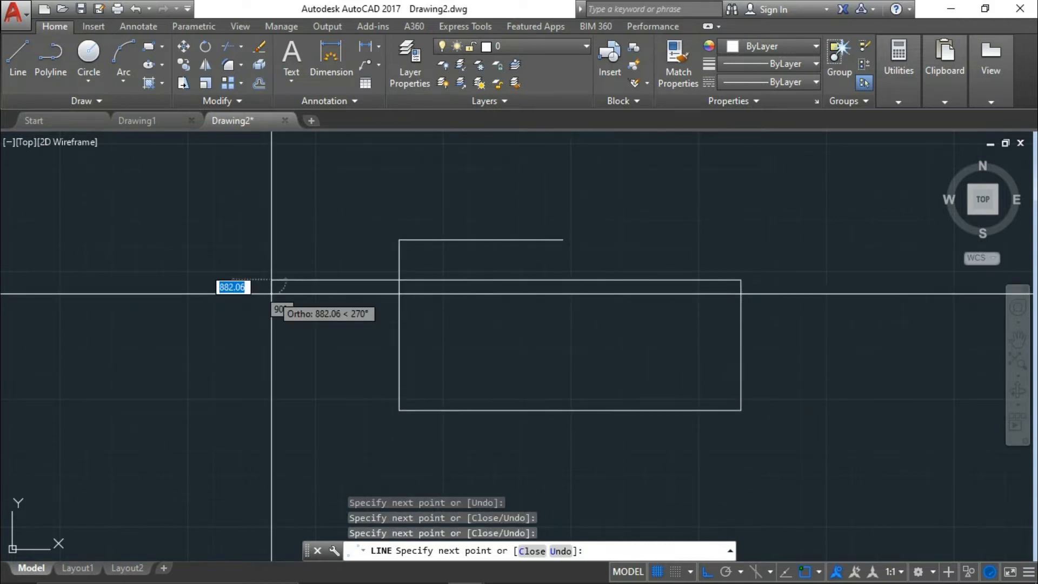
pyautogui.click(292, 417)
pyautogui.click(644, 414)
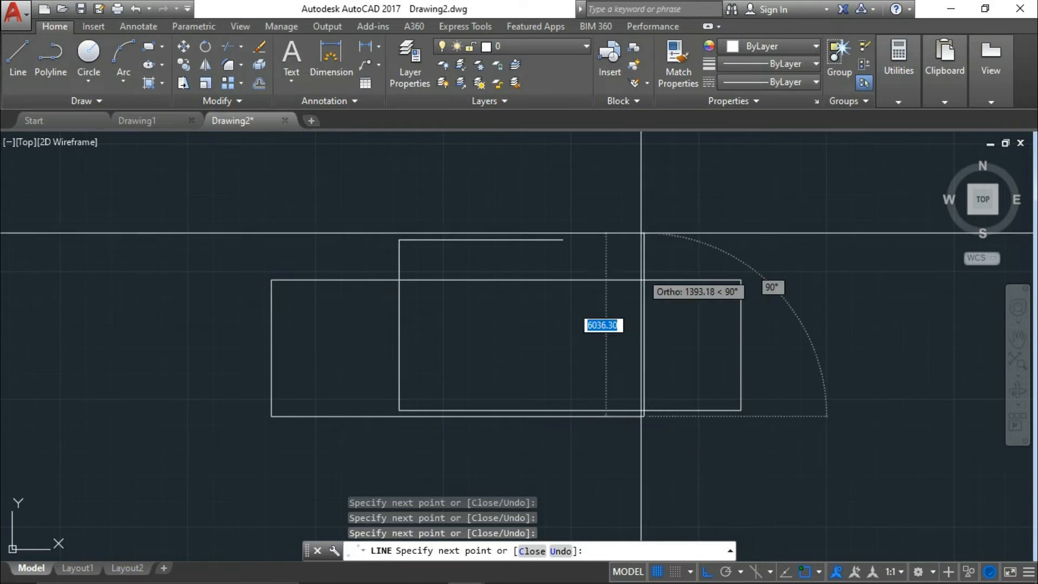
pyautogui.click(641, 169)
pyautogui.click(493, 186)
pyautogui.scroll(-3, 493, 372)
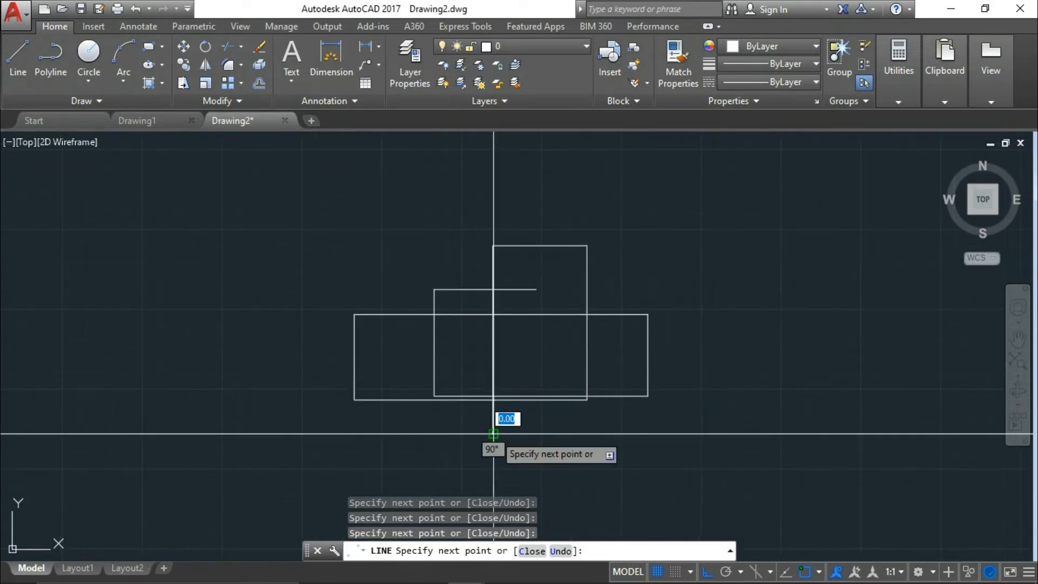
pyautogui.press('Escape')
pyautogui.scroll(-2, 556, 405)
pyautogui.moveTo(557, 406); pyautogui.dragTo(353, 371, button='middle')
pyautogui.scroll(2, 304, 377)
pyautogui.scroll(2, 304, 376)
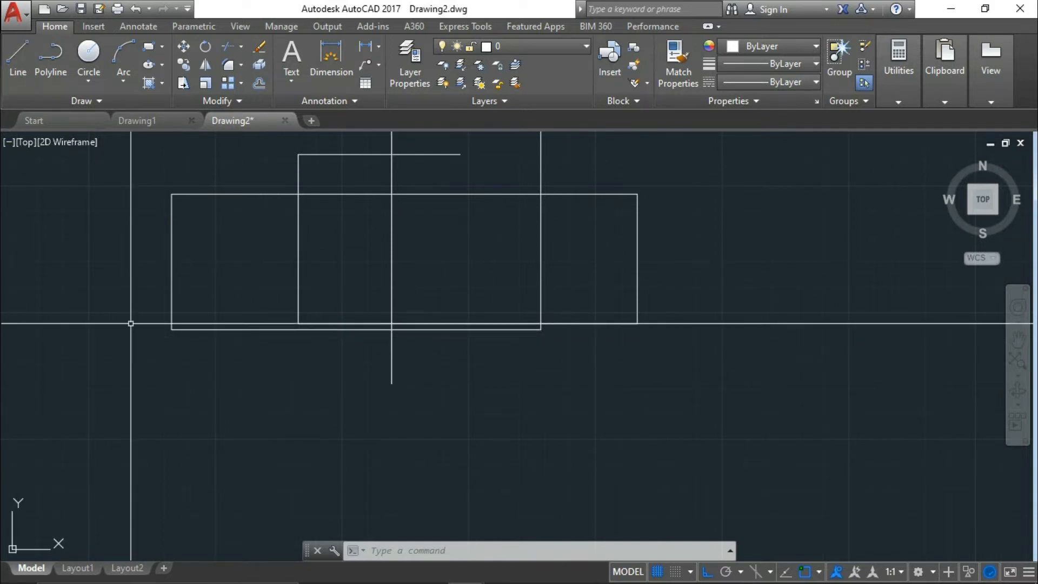
pyautogui.write('L')
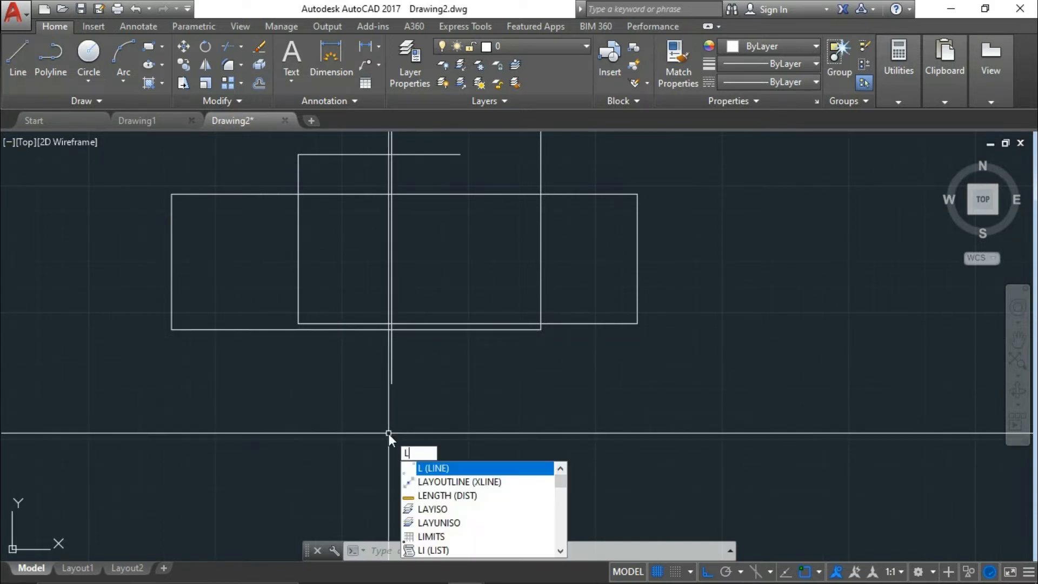
pyautogui.press('Return')
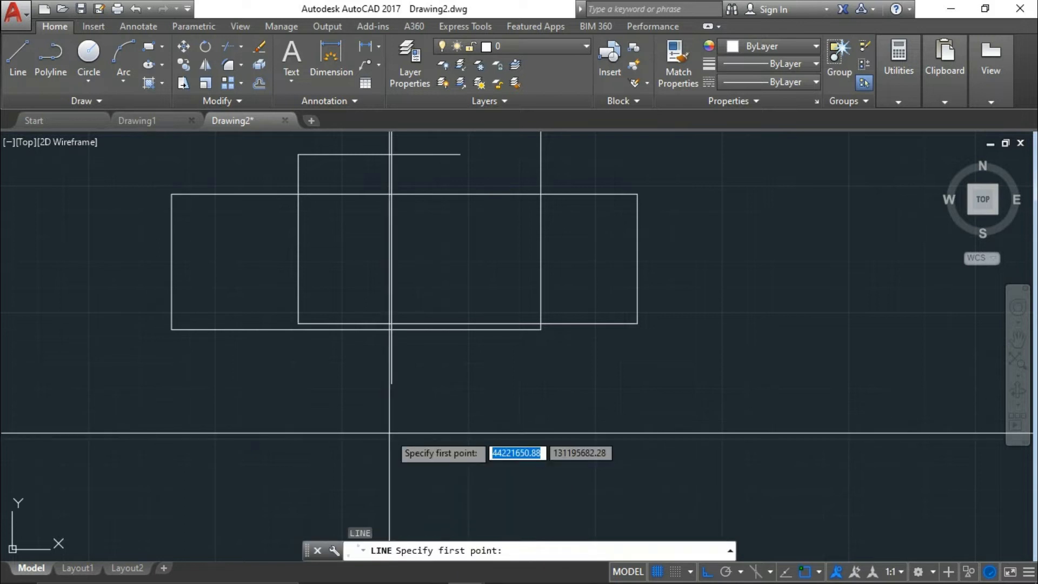
pyautogui.press('Escape')
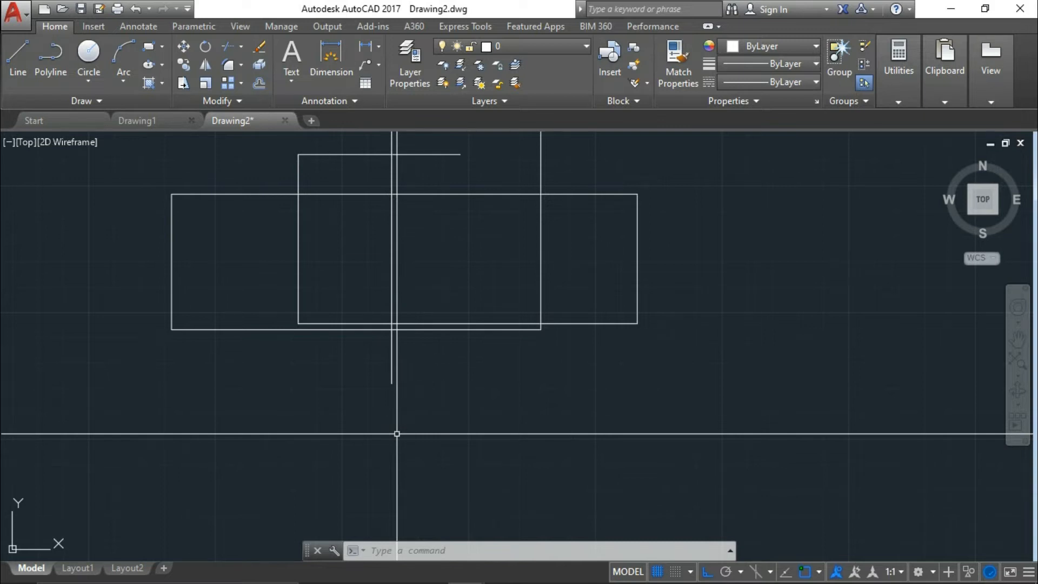
# Step: Draw a second chain below the existing shape, placing ten horizontal and vertical segments that form small overlapping rectangular loops
pyautogui.write('l')
pyautogui.press('Return')
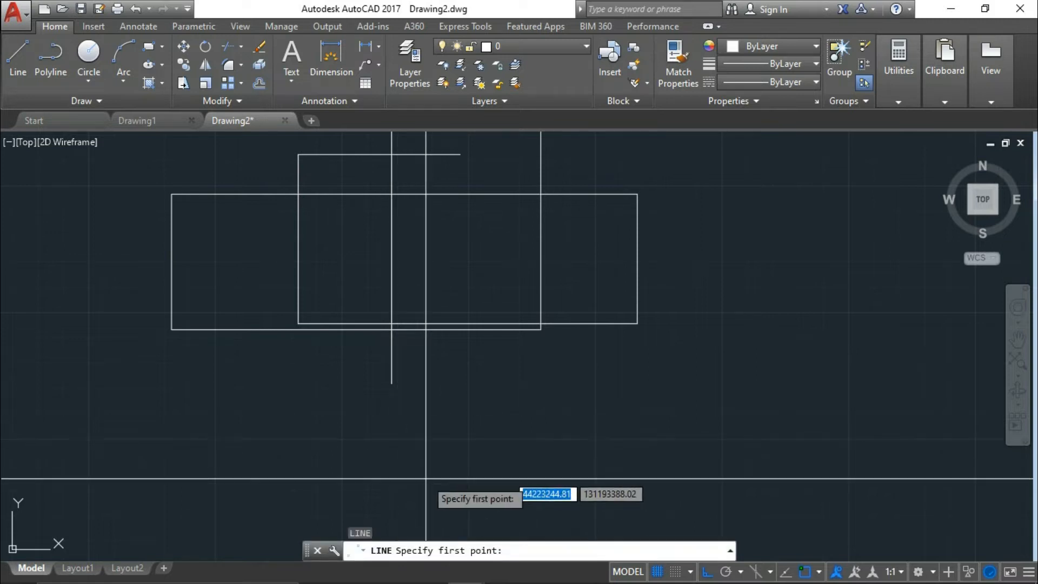
pyautogui.click(484, 434)
pyautogui.click(644, 433)
pyautogui.click(644, 503)
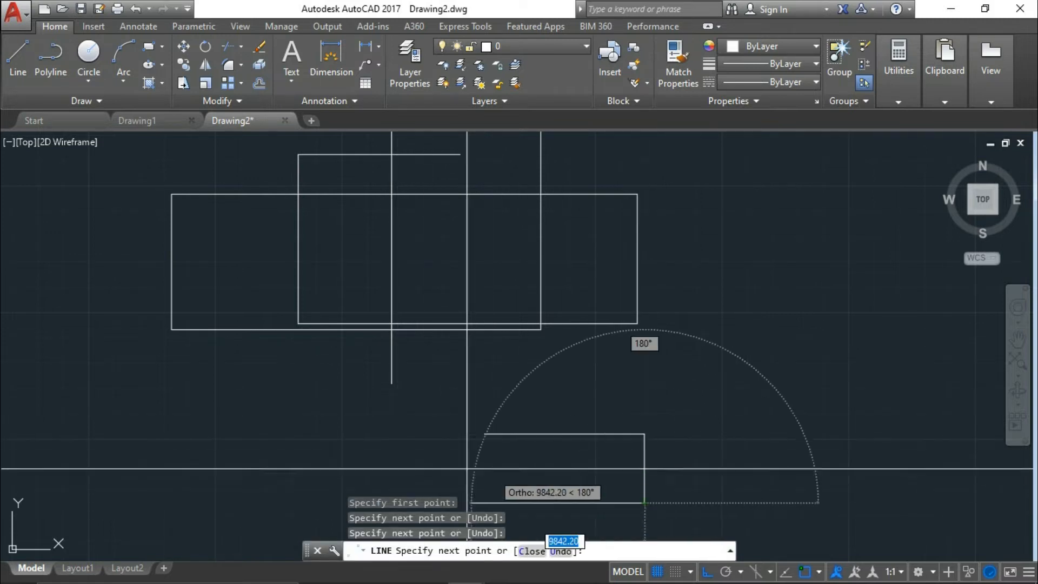
pyautogui.click(465, 469)
pyautogui.click(460, 384)
pyautogui.scroll(-1, 514, 381)
pyautogui.moveTo(514, 381); pyautogui.dragTo(481, 333, button='middle')
pyautogui.click(509, 340)
pyautogui.click(509, 440)
pyautogui.click(473, 440)
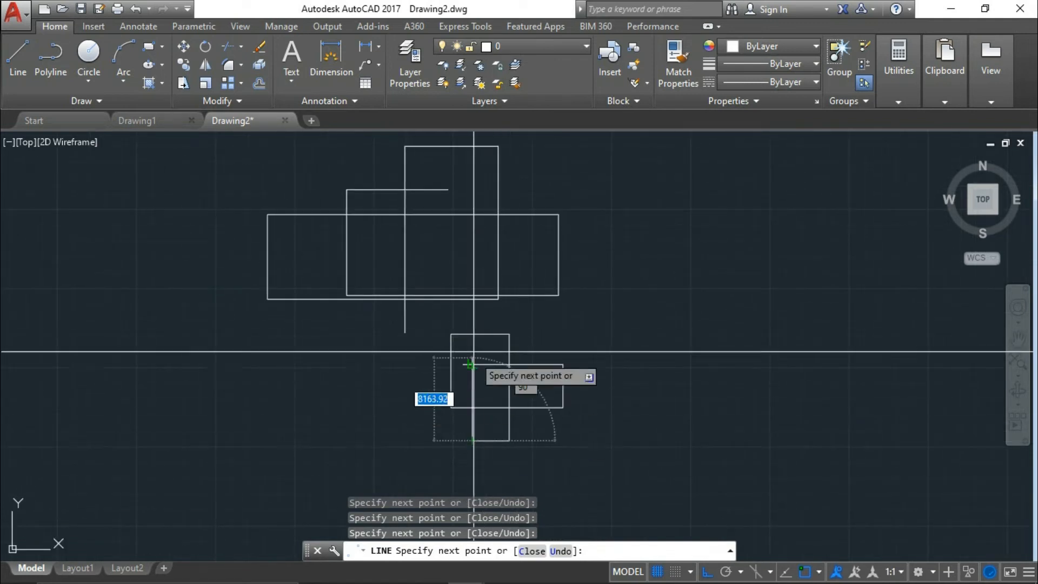
pyautogui.click(472, 312)
pyautogui.click(536, 313)
pyautogui.click(535, 429)
# Step: Extend the chain to the right with thirteen more horizontal and vertical segments forming another group of overlapping loops, and end the line
pyautogui.click(692, 411)
pyautogui.click(691, 294)
pyautogui.click(756, 295)
pyautogui.click(756, 373)
pyautogui.click(801, 373)
pyautogui.click(801, 331)
pyautogui.click(651, 330)
pyautogui.click(651, 393)
pyautogui.click(821, 402)
pyautogui.click(817, 352)
pyautogui.click(627, 354)
pyautogui.click(626, 368)
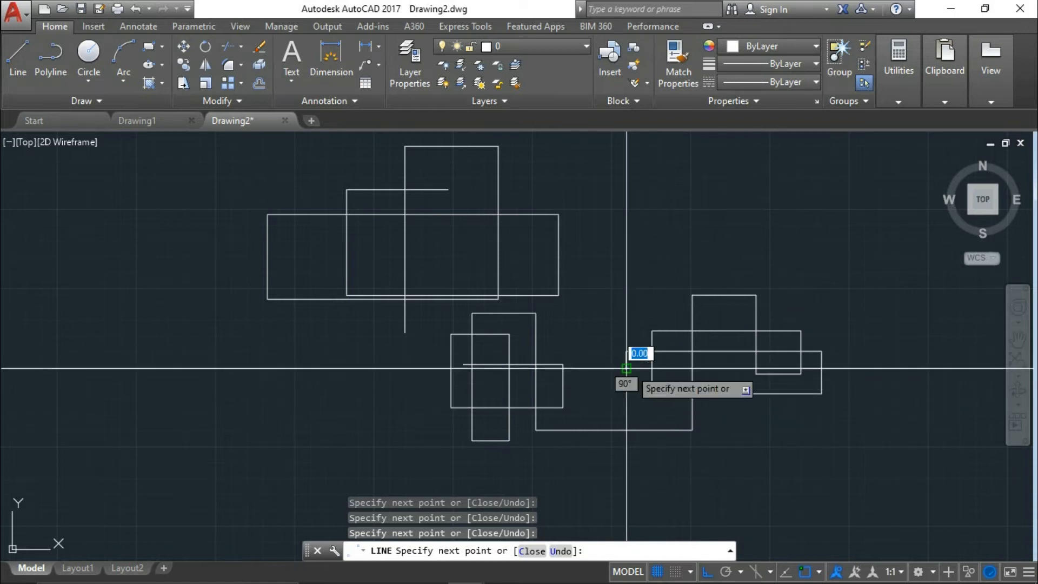
pyautogui.click(841, 368)
pyautogui.press('Escape')
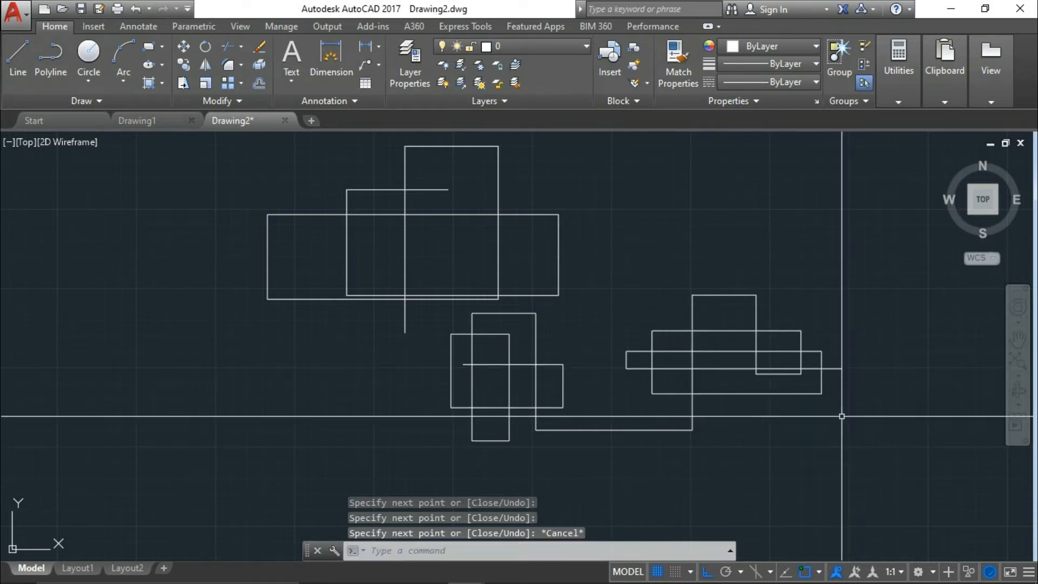
# Step: Erase all the practice lines, including the short horizontal line remaining above them
pyautogui.click(858, 466)
pyautogui.click(230, 168)
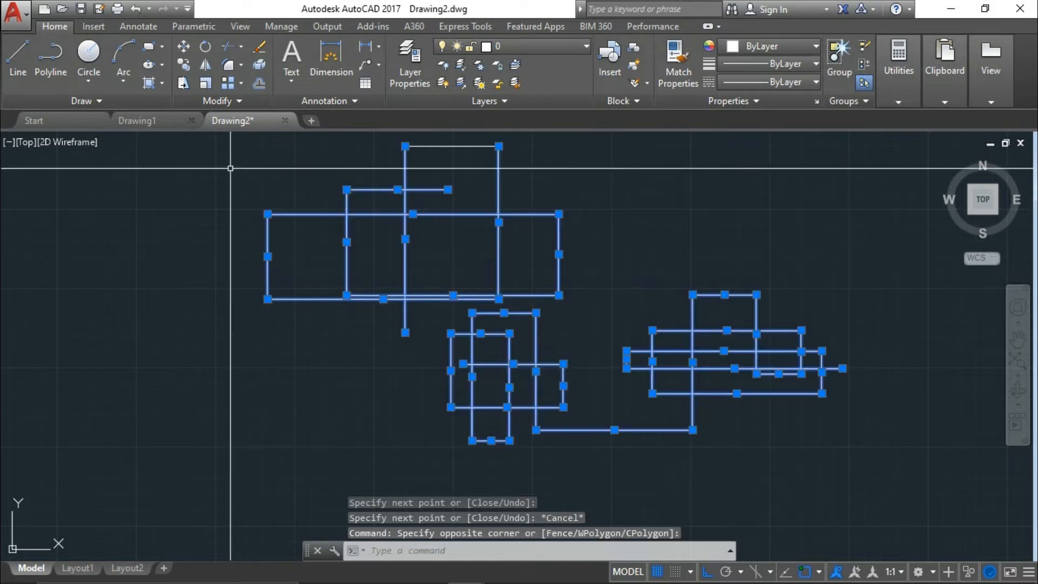
pyautogui.press('Delete')
pyautogui.click(452, 141)
pyautogui.click(440, 190)
pyautogui.moveTo(439, 192); pyautogui.dragTo(432, 222, button='middle')
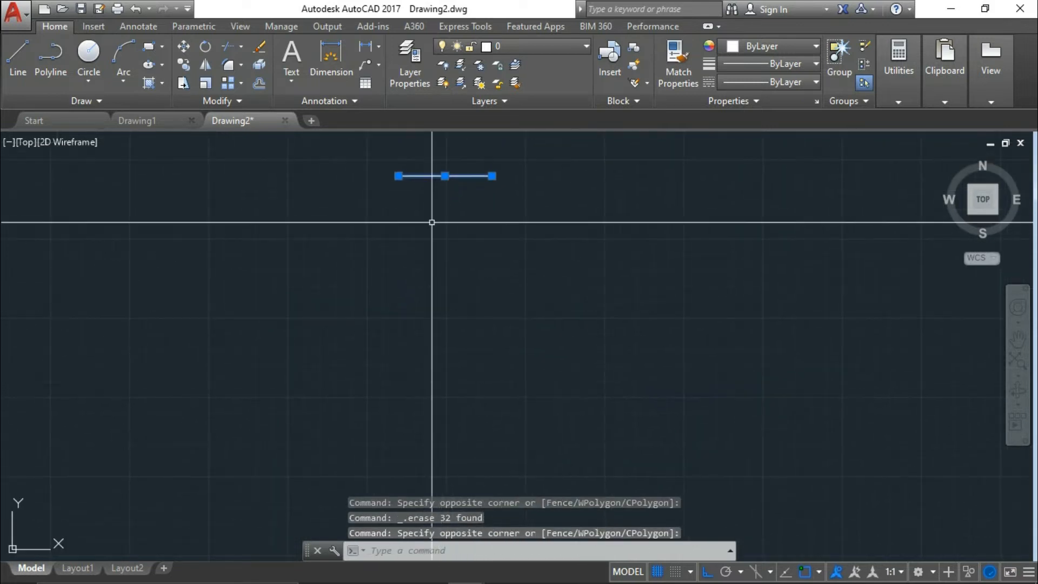
pyautogui.press('Delete')
# Step: Start a new line chain with a 10000 mm horizontal segment to the right and a 20000 mm vertical segment downward
pyautogui.write('l')
pyautogui.press('Return')
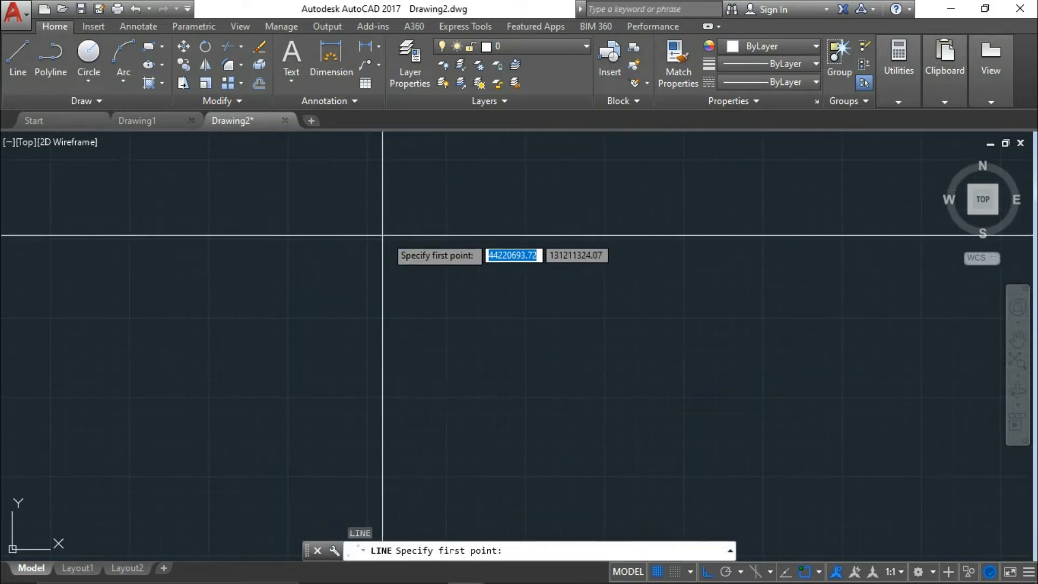
pyautogui.click(353, 240)
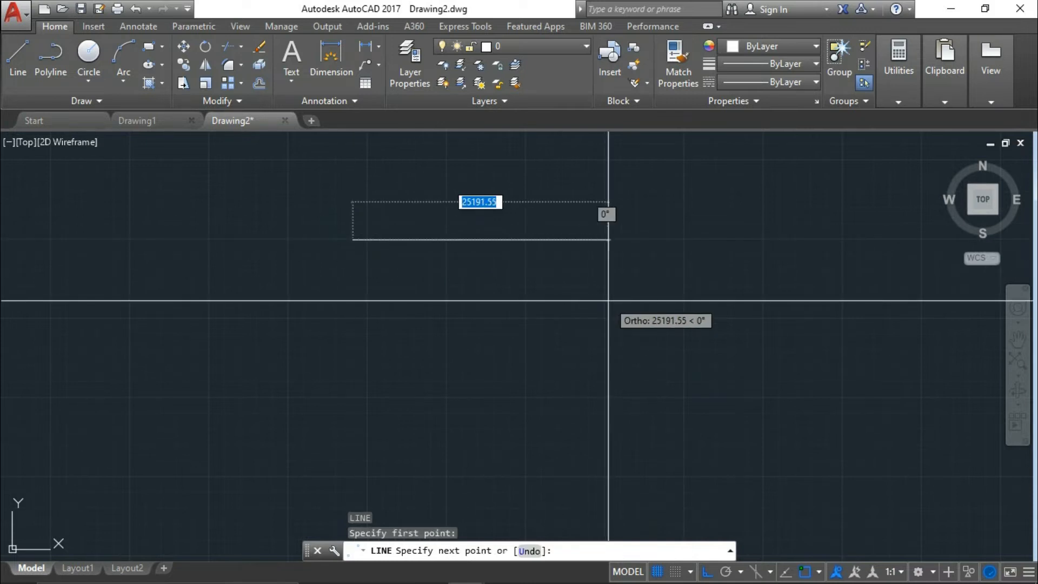
pyautogui.write('10000')
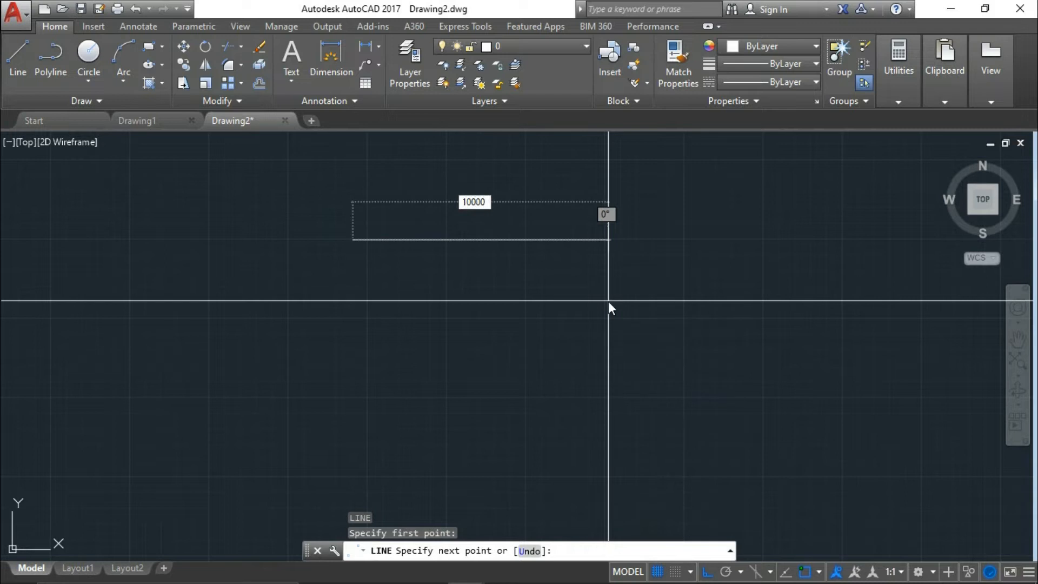
pyautogui.press('Return')
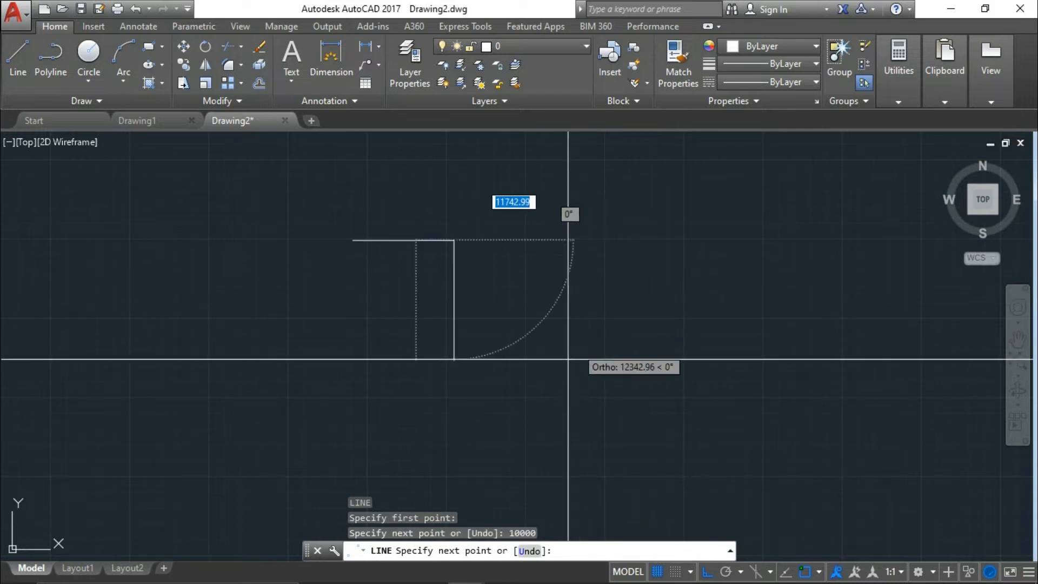
pyautogui.write('2')
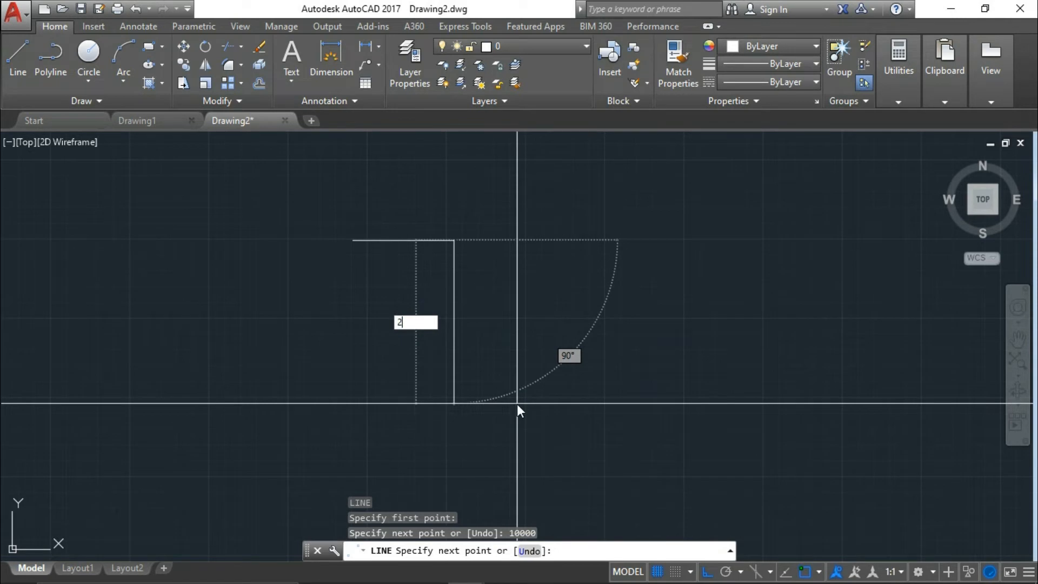
pyautogui.write('0000')
pyautogui.press('Return')
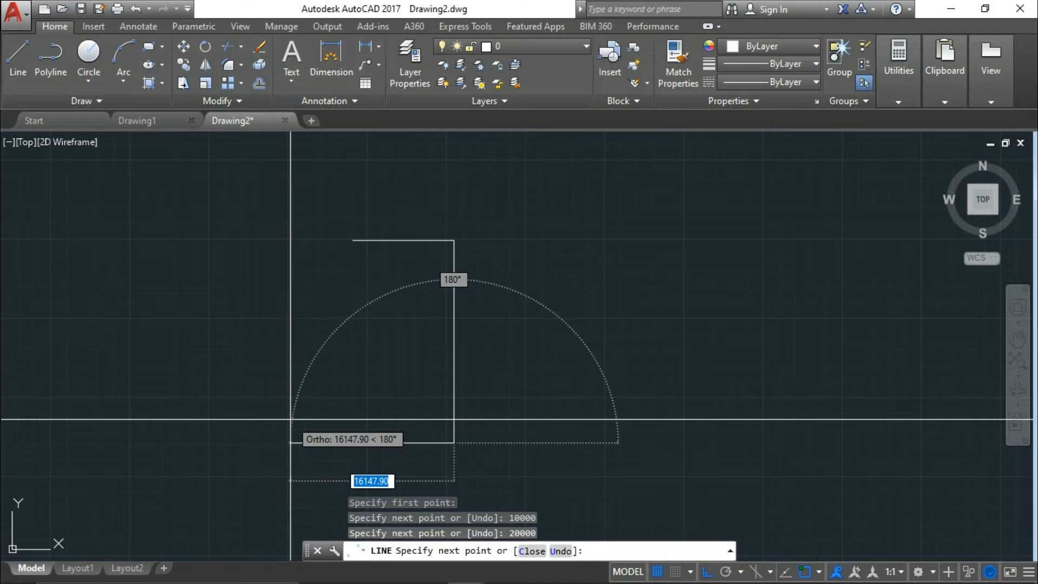
# Step: Add a 5000 mm segment to the left and close the outline back to its starting point with the Close option
pyautogui.write('5000')
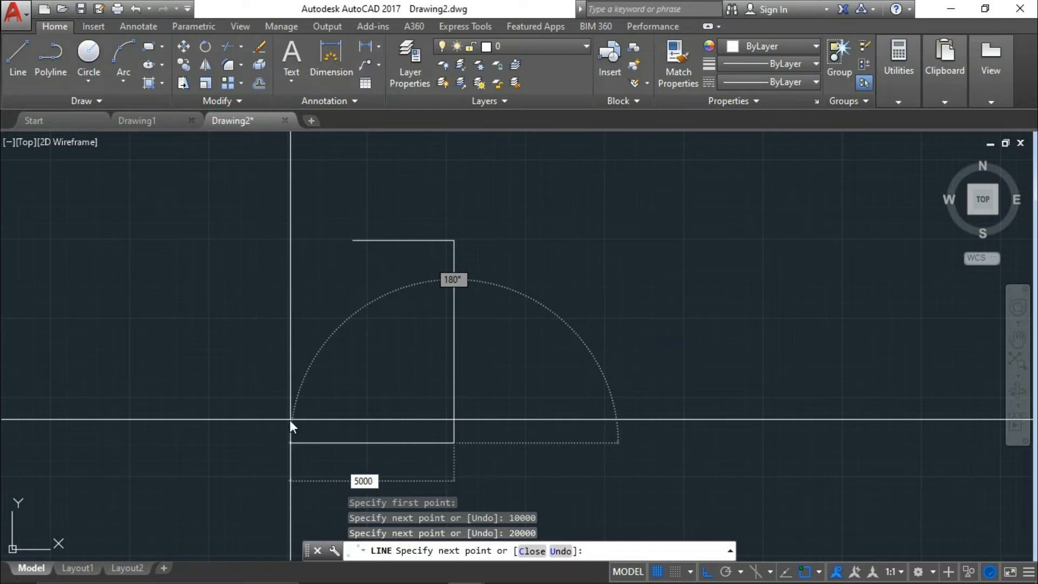
pyautogui.press('Return')
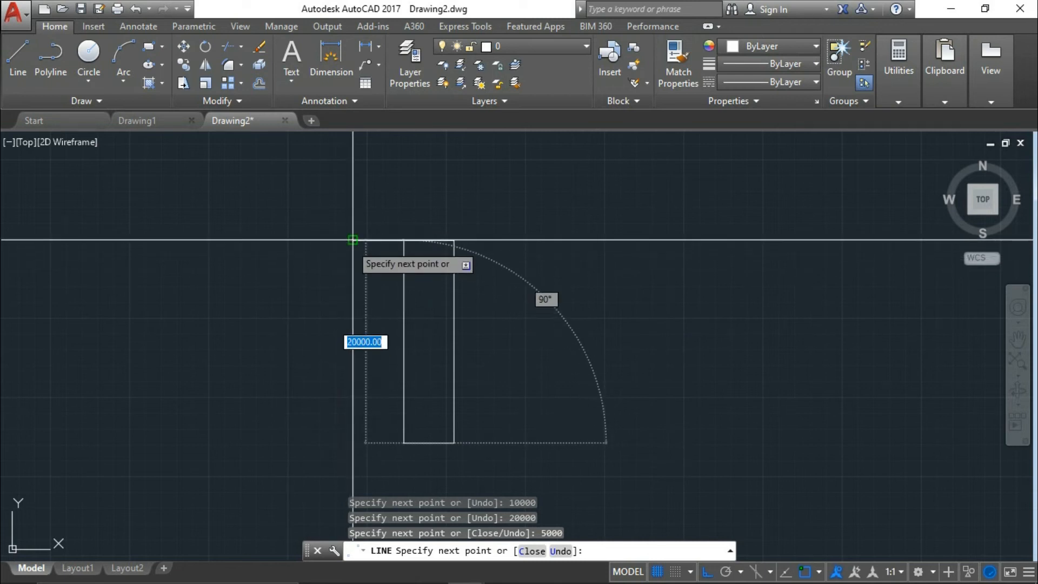
pyautogui.moveTo(485, 408); pyautogui.dragTo(545, 320, button='middle')
pyautogui.moveTo(300, 257); pyautogui.dragTo(298, 281, button='middle')
pyautogui.write('c')
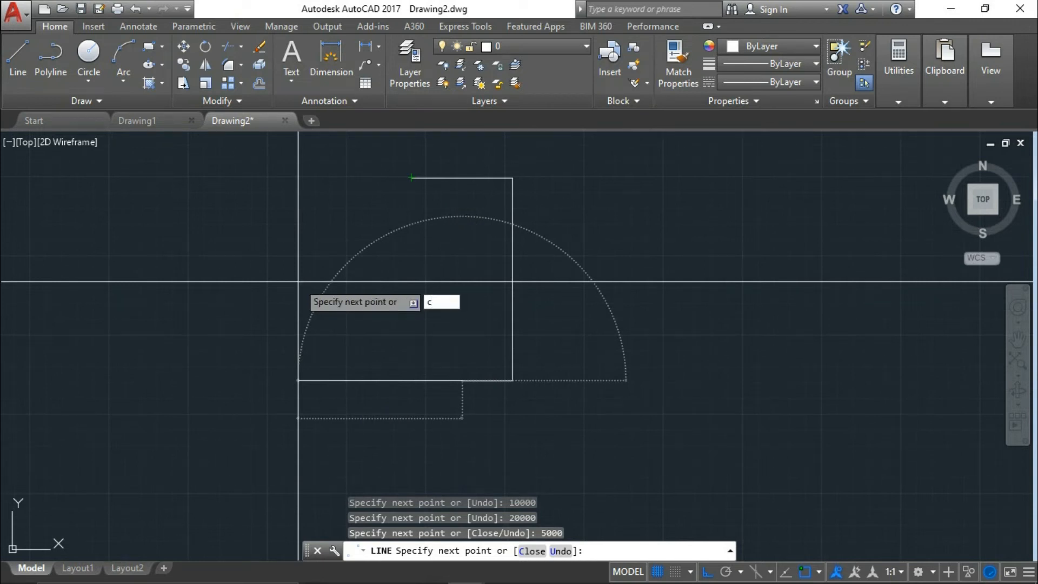
pyautogui.press('Return')
pyautogui.click(441, 297)
pyautogui.press('Escape')
pyautogui.moveTo(386, 306); pyautogui.dragTo(390, 318, button='middle')
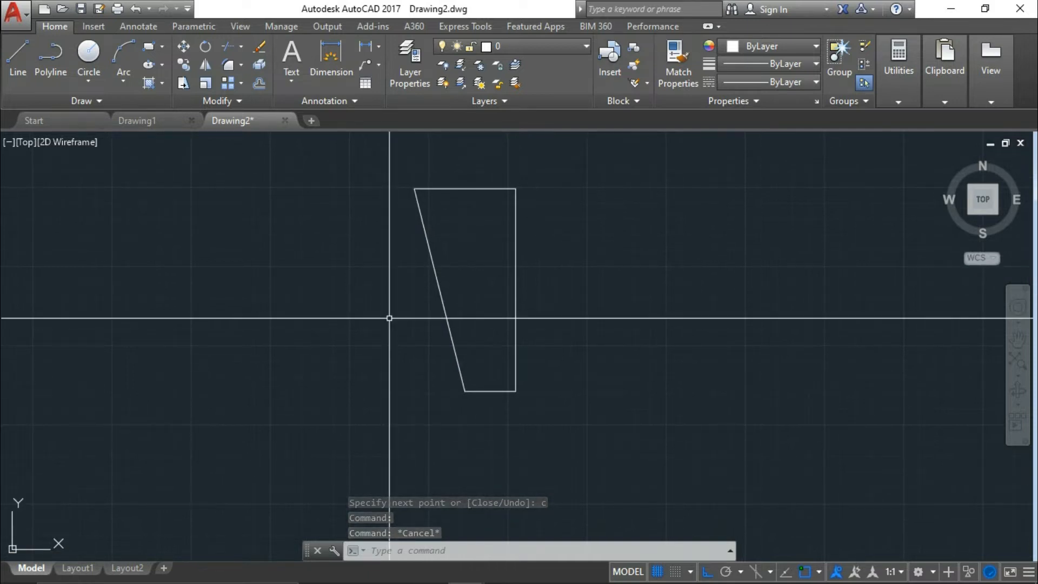
pyautogui.scroll(-2, 635, 349)
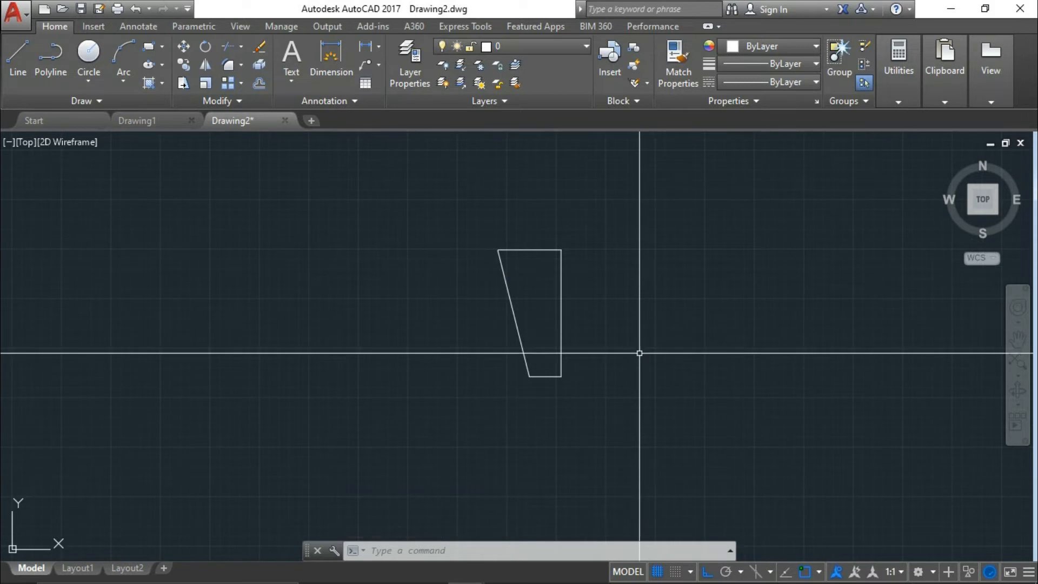
pyautogui.scroll(-2, 642, 354)
pyautogui.click(624, 404)
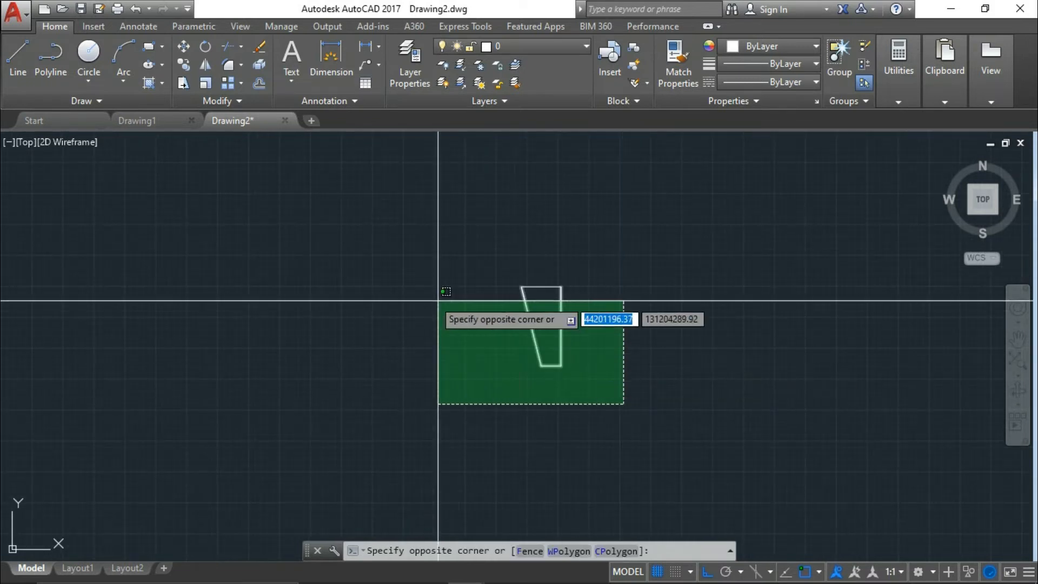
pyautogui.click(722, 444)
pyautogui.click(481, 262)
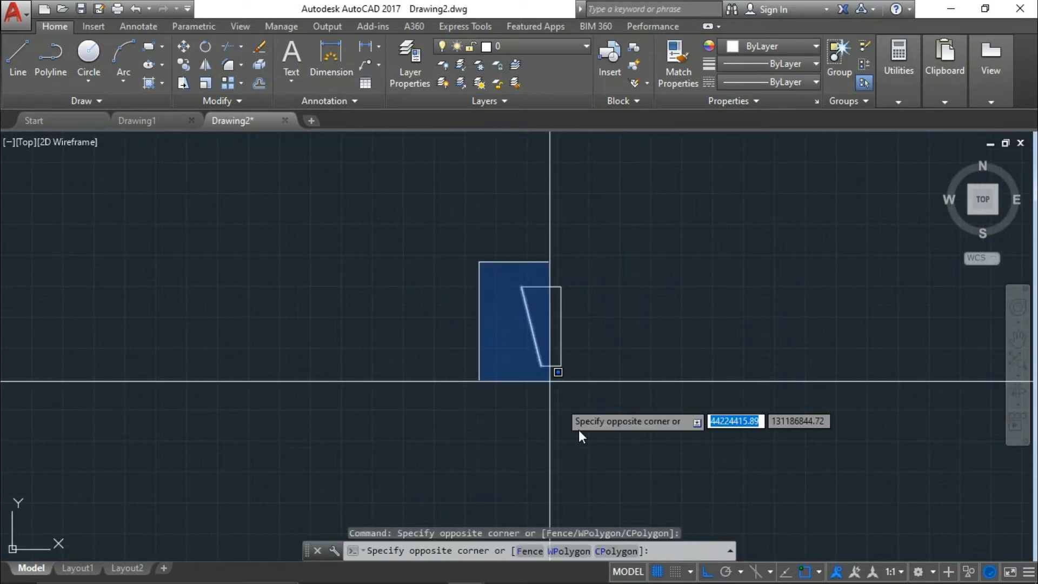
pyautogui.moveTo(394, 364); pyautogui.dragTo(572, 320, button='middle')
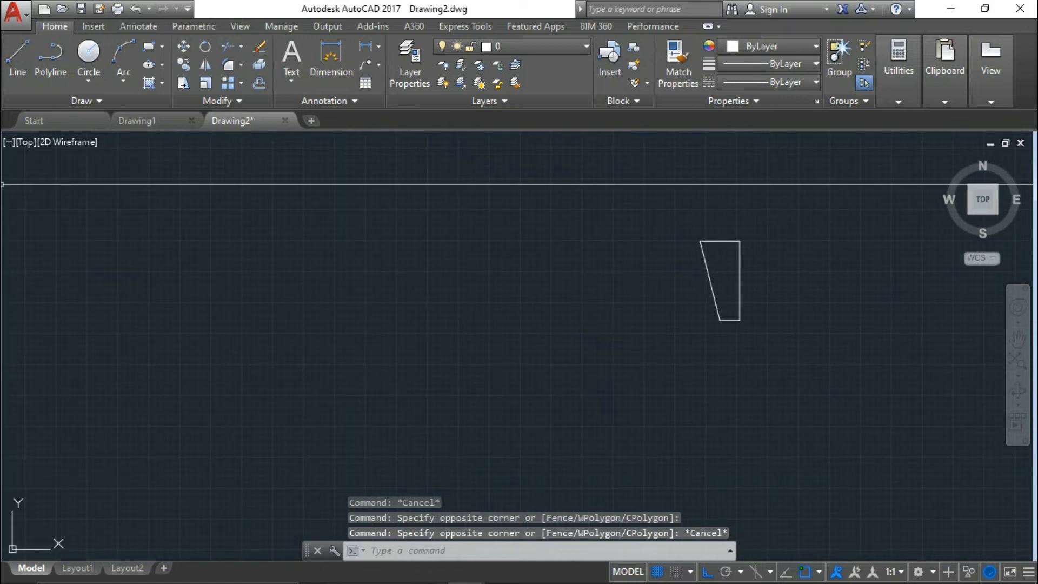
pyautogui.moveTo(280, 299); pyautogui.dragTo(254, 311, button='middle')
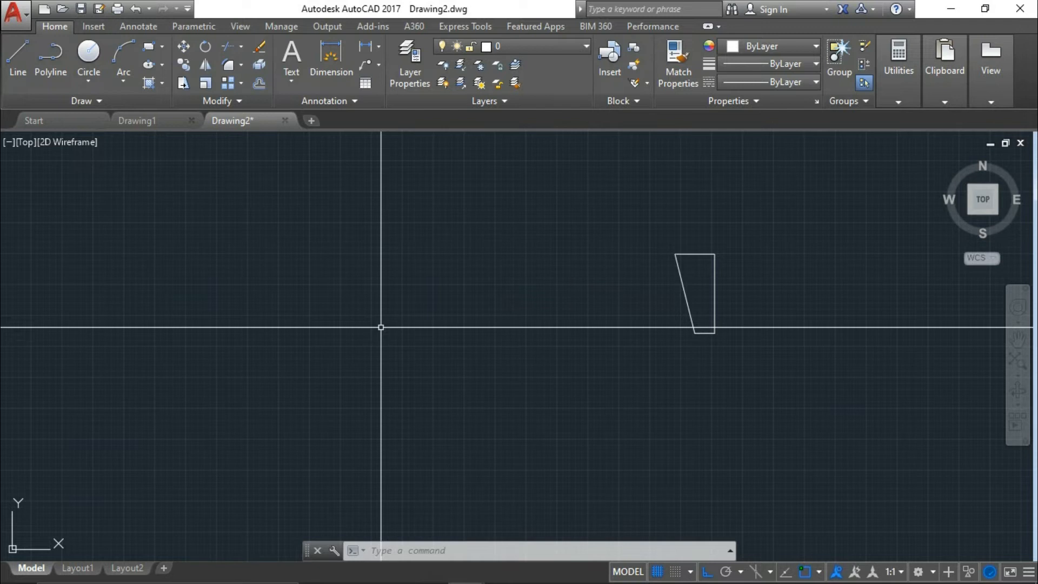
# Step: Draw a four-sided polyline about 32800 mm tall to the left of the tapered outline, returning to its start, and end the command
pyautogui.write('L')
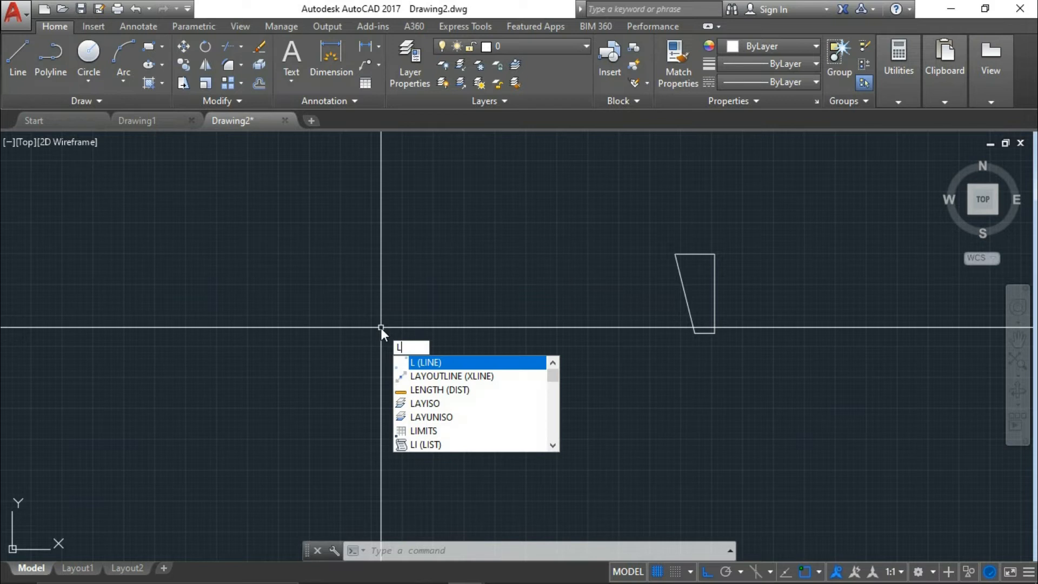
pyautogui.press('BackSpace')
pyautogui.write('P')
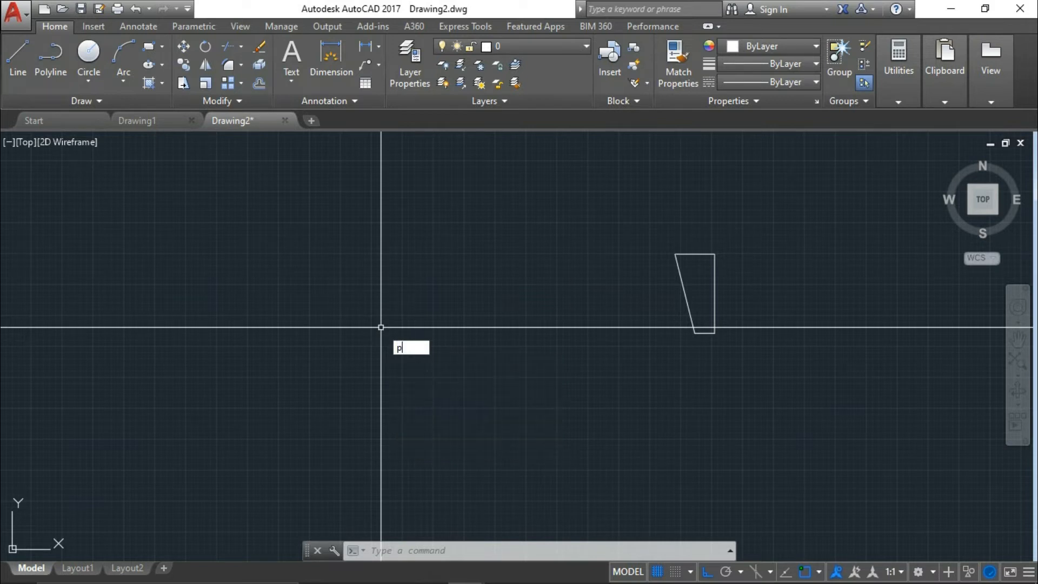
pyautogui.write('L')
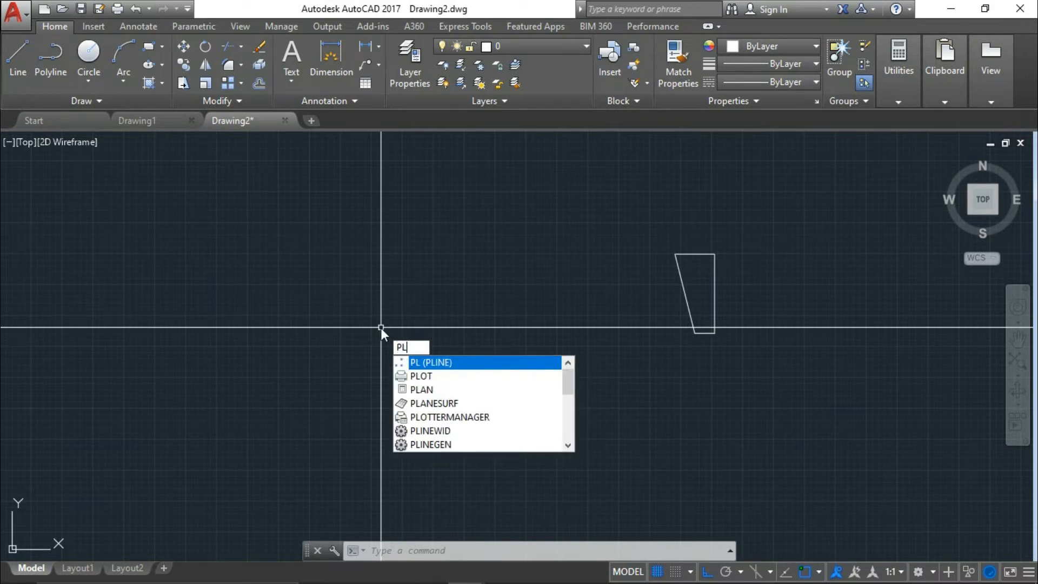
pyautogui.press('Return')
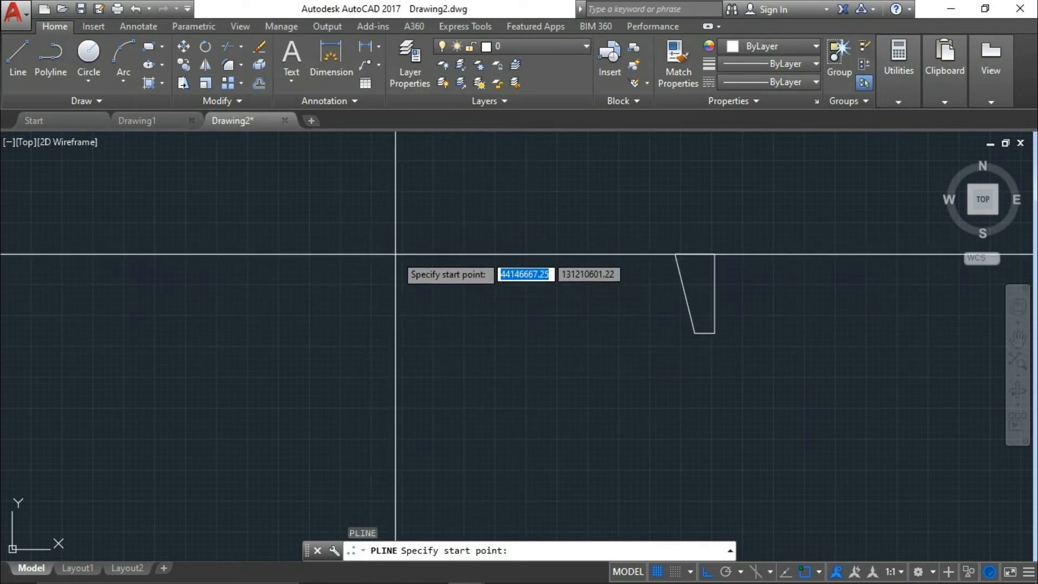
pyautogui.click(437, 245)
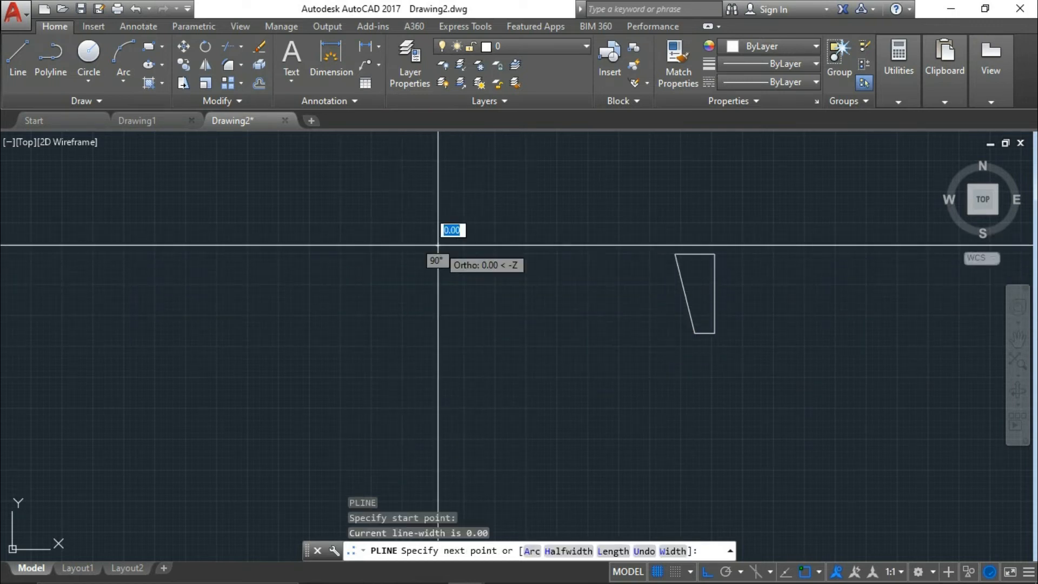
pyautogui.click(573, 246)
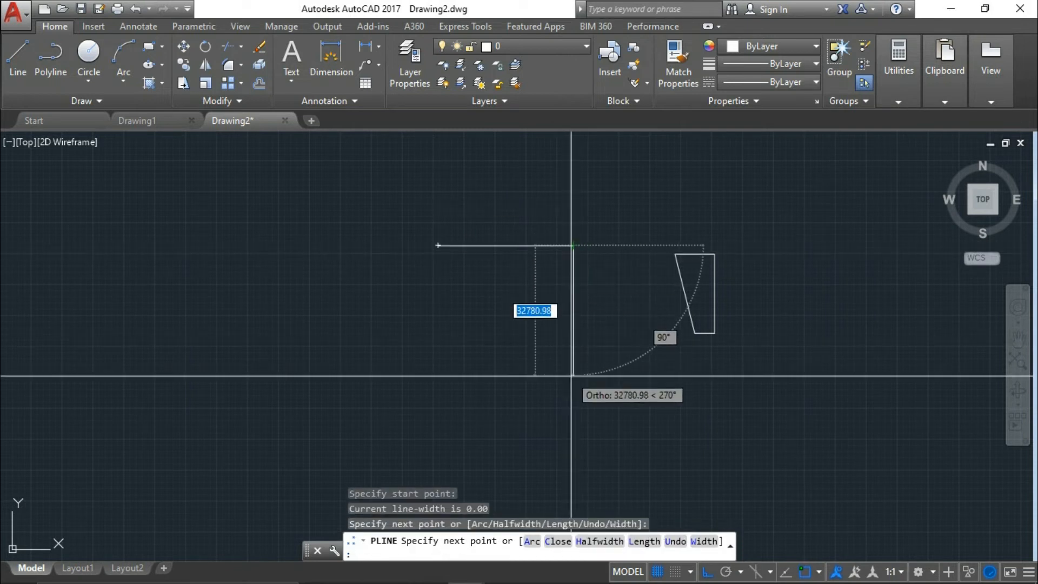
pyautogui.click(430, 376)
pyautogui.click(438, 247)
pyautogui.press('Escape')
# Step: Select the four-sided polyline to examine which segments are picked together, and clear the selection
pyautogui.click(452, 294)
pyautogui.click(400, 289)
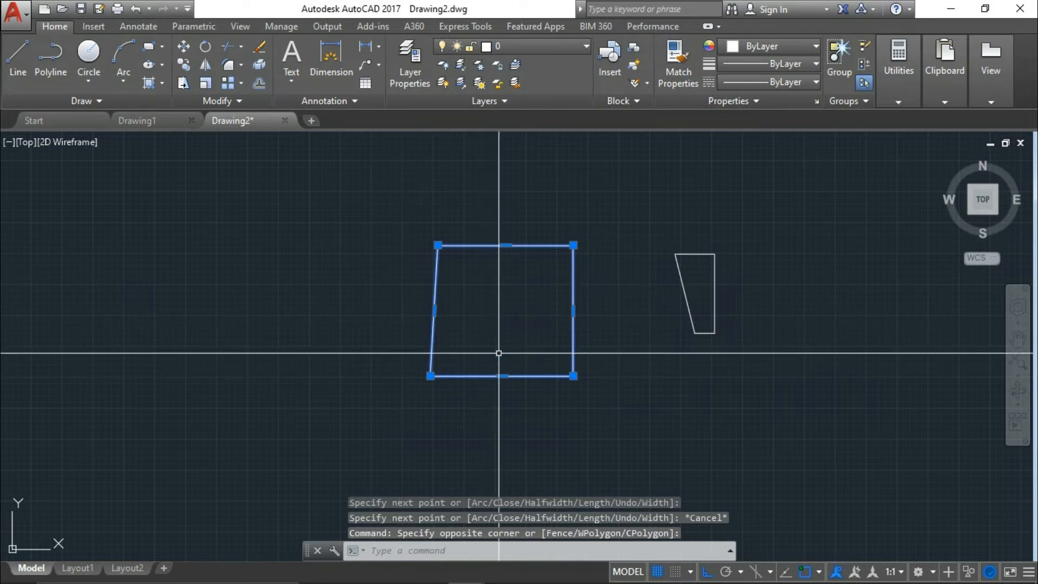
pyautogui.press('Escape')
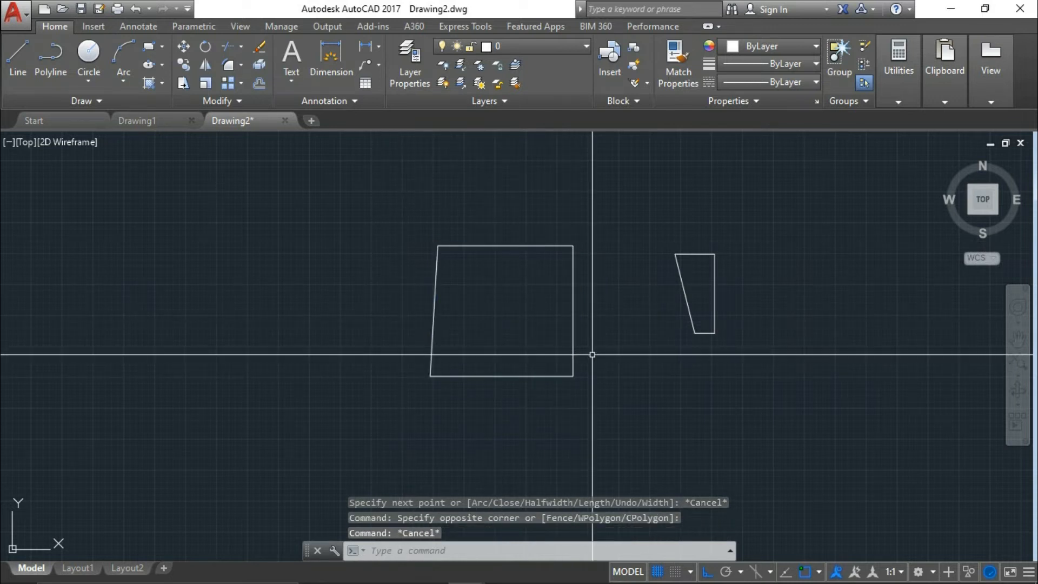
pyautogui.moveTo(597, 331); pyautogui.dragTo(596, 345, button='middle')
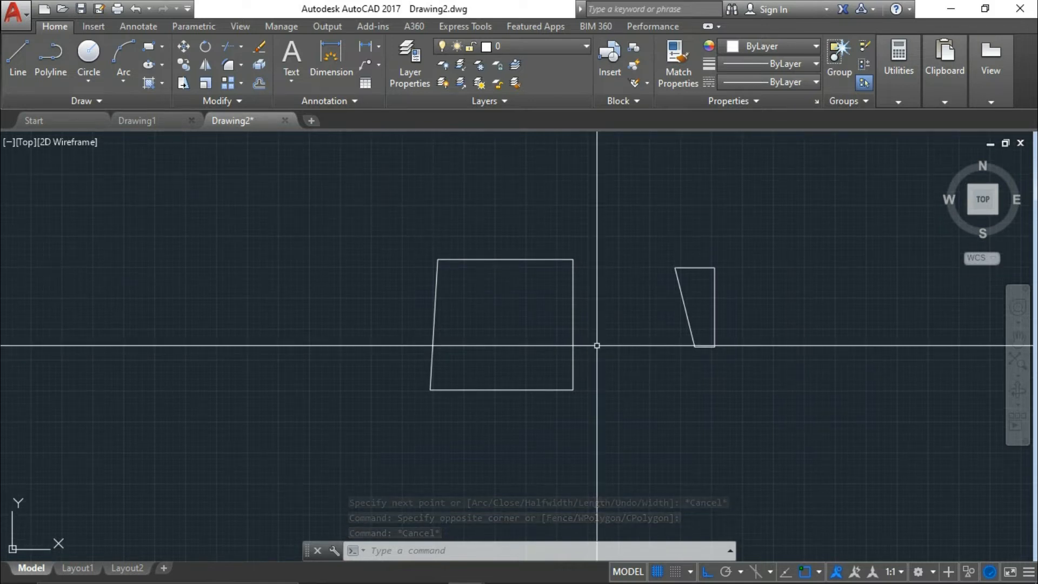
pyautogui.click(571, 374)
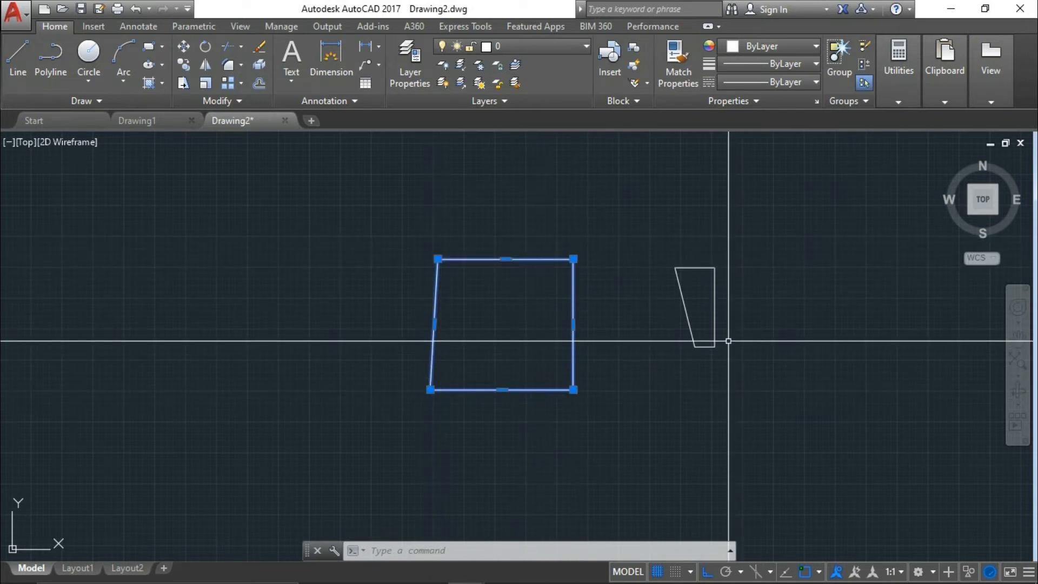
pyautogui.press('Escape')
# Step: Select individual sides of the tapered line outline and the polyline in turn to compare how they are picked, clearing each selection
pyautogui.click(714, 325)
pyautogui.click(704, 346)
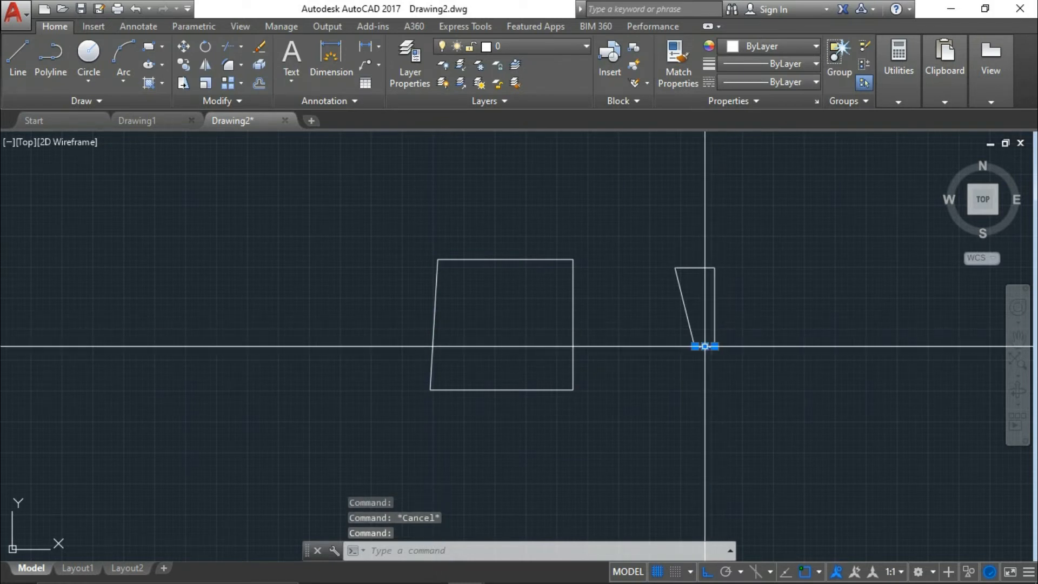
pyautogui.click(682, 297)
pyautogui.press('Escape')
pyautogui.click(697, 267)
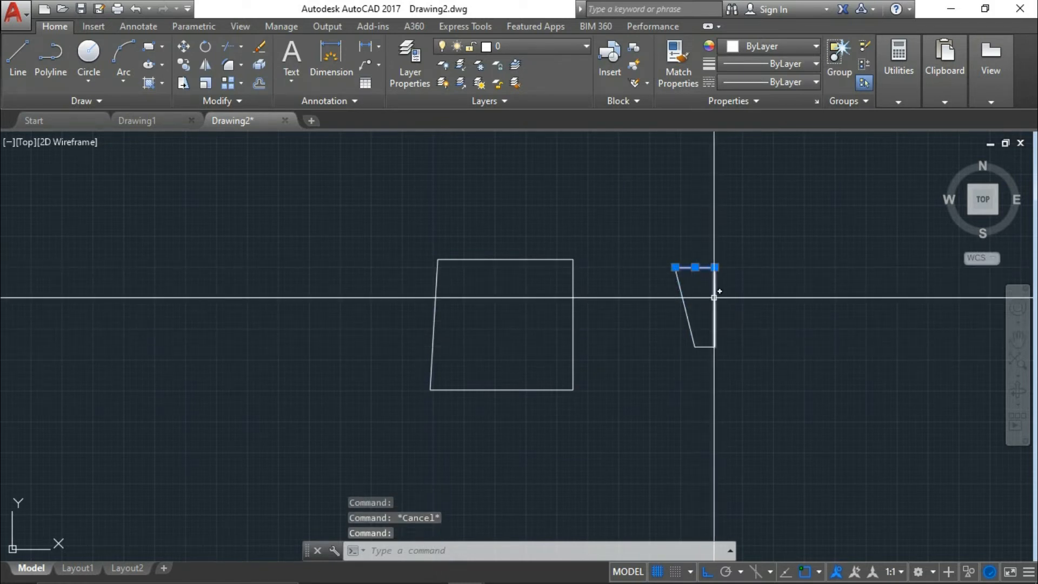
pyautogui.press('Escape')
pyautogui.click(573, 298)
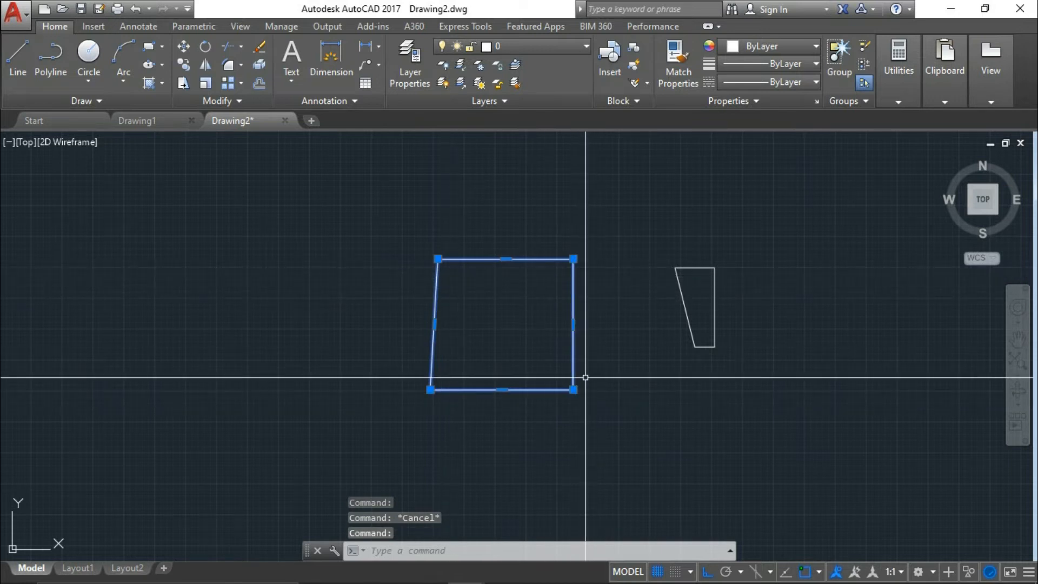
pyautogui.click(688, 314)
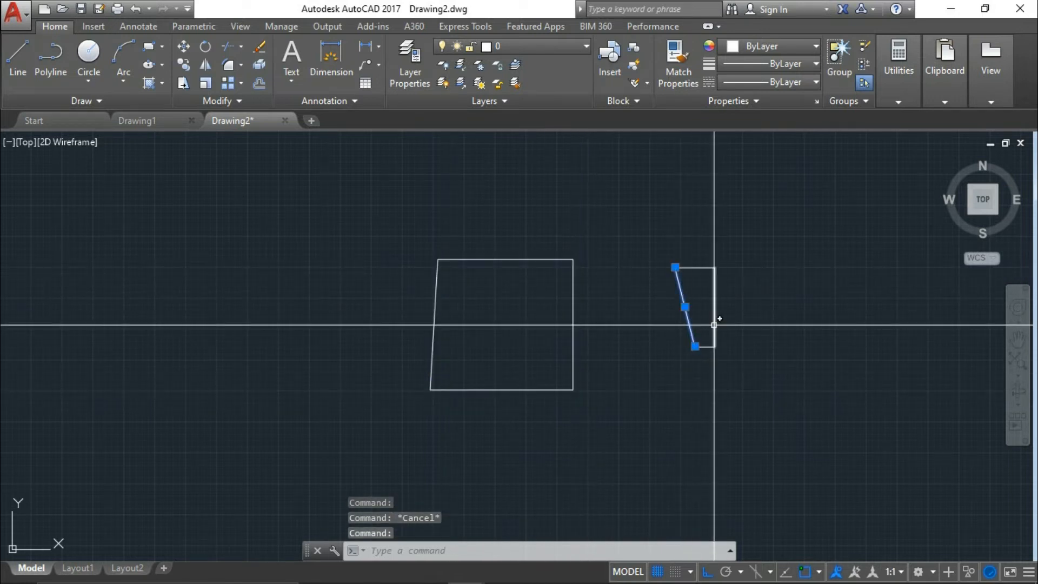
pyautogui.press('Escape')
# Step: Draw an open polyline of five horizontal and vertical segments below and to the right of the tapered outline, and select it
pyautogui.write('pl')
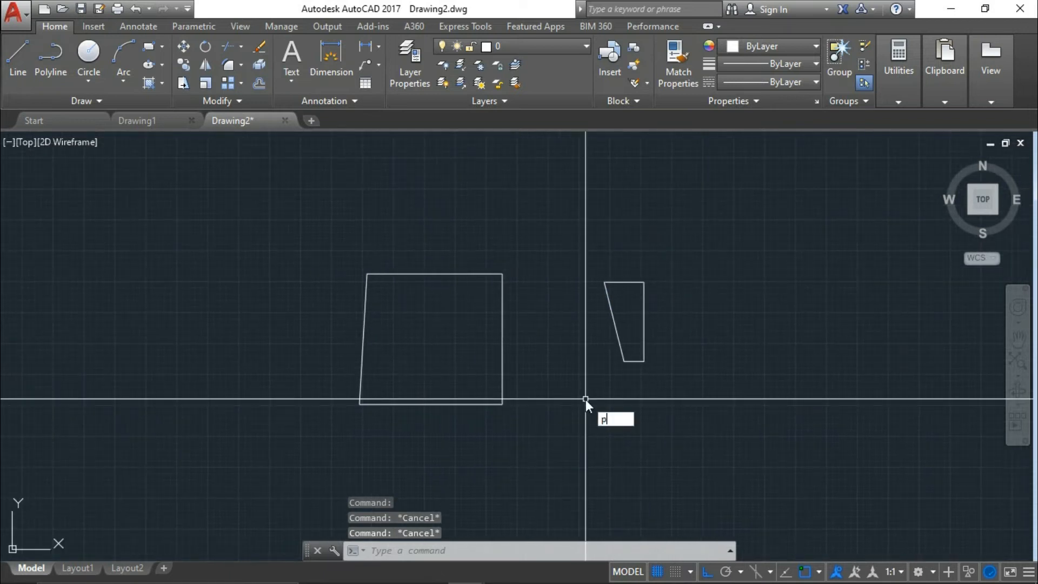
pyautogui.press('Return')
pyautogui.click(569, 422)
pyautogui.click(646, 412)
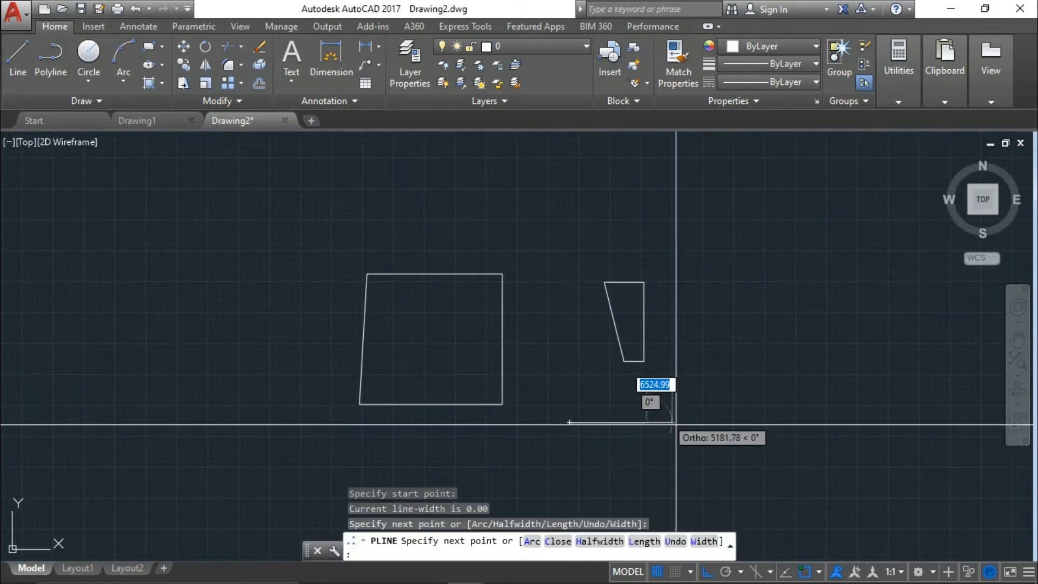
pyautogui.click(676, 465)
pyautogui.click(779, 465)
pyautogui.click(779, 363)
pyautogui.click(682, 360)
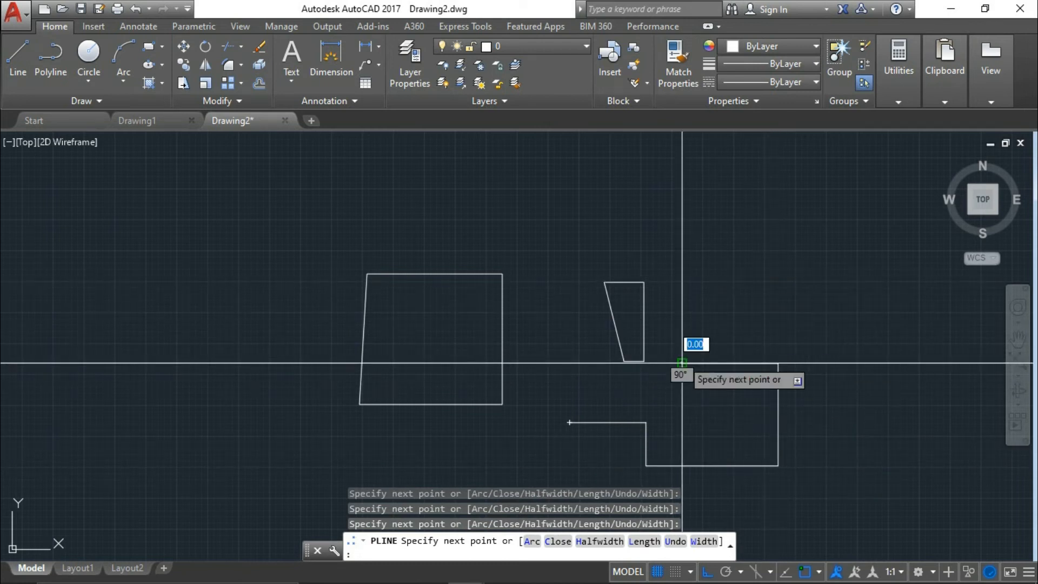
pyautogui.press('Escape')
pyautogui.click(643, 435)
pyautogui.moveTo(664, 432); pyautogui.dragTo(657, 409, button='middle')
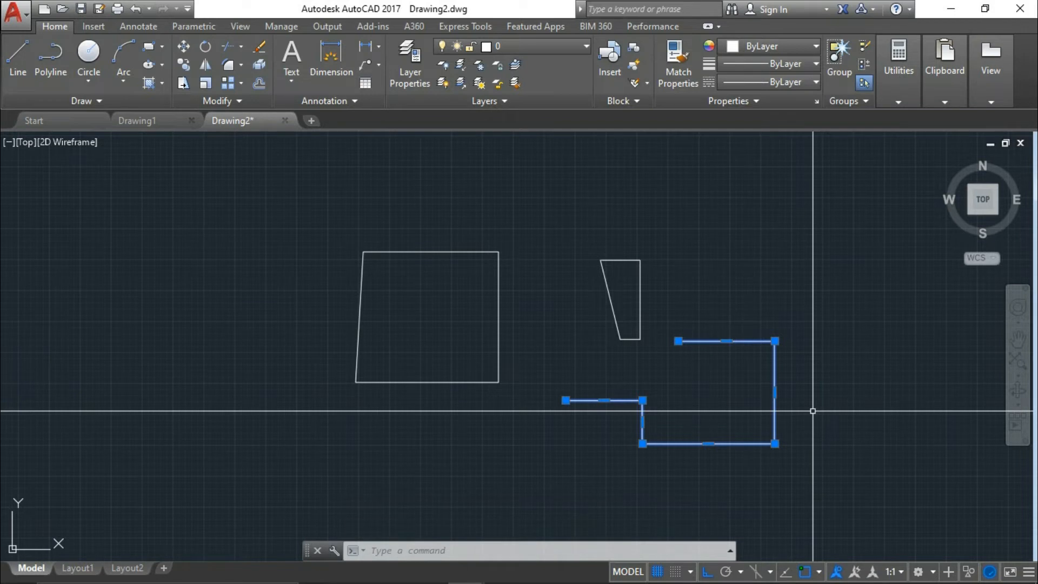
# Step: Reselect the open polyline with crossing windows to examine how its segments are picked together, and clear the selection
pyautogui.press('Escape')
pyautogui.click(676, 429)
pyautogui.click(575, 417)
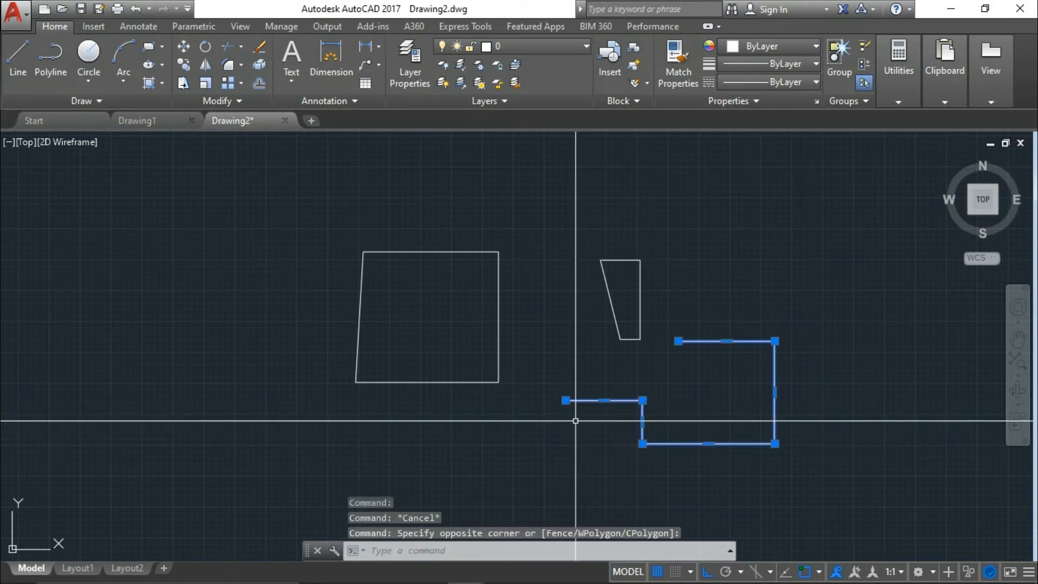
pyautogui.press('Escape')
pyautogui.click(646, 414)
pyautogui.click(585, 432)
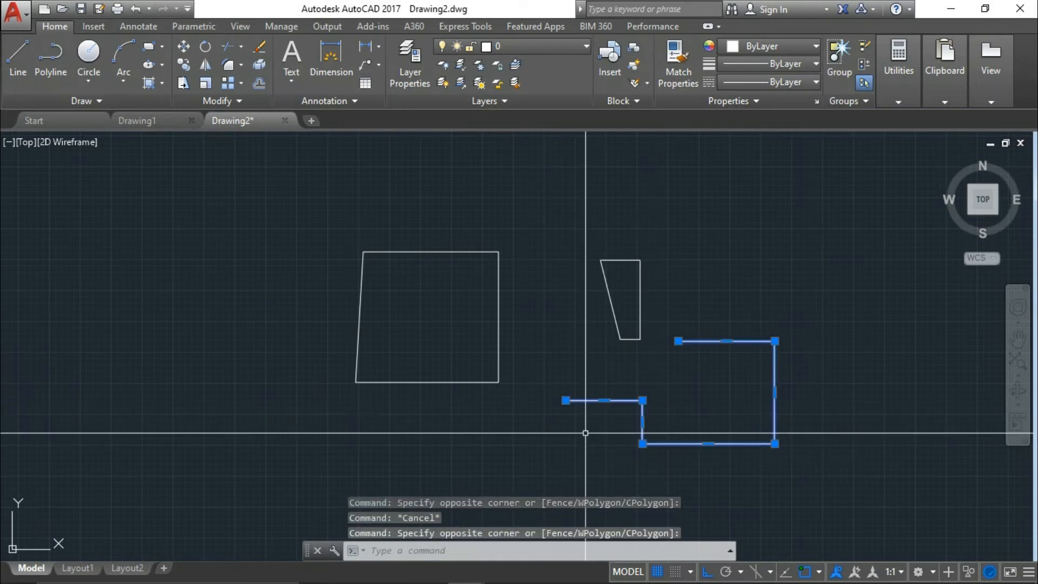
pyautogui.scroll(-2, 581, 431)
pyautogui.moveTo(580, 431); pyautogui.dragTo(526, 251, button='middle')
pyautogui.moveTo(507, 391); pyautogui.dragTo(507, 239, button='middle')
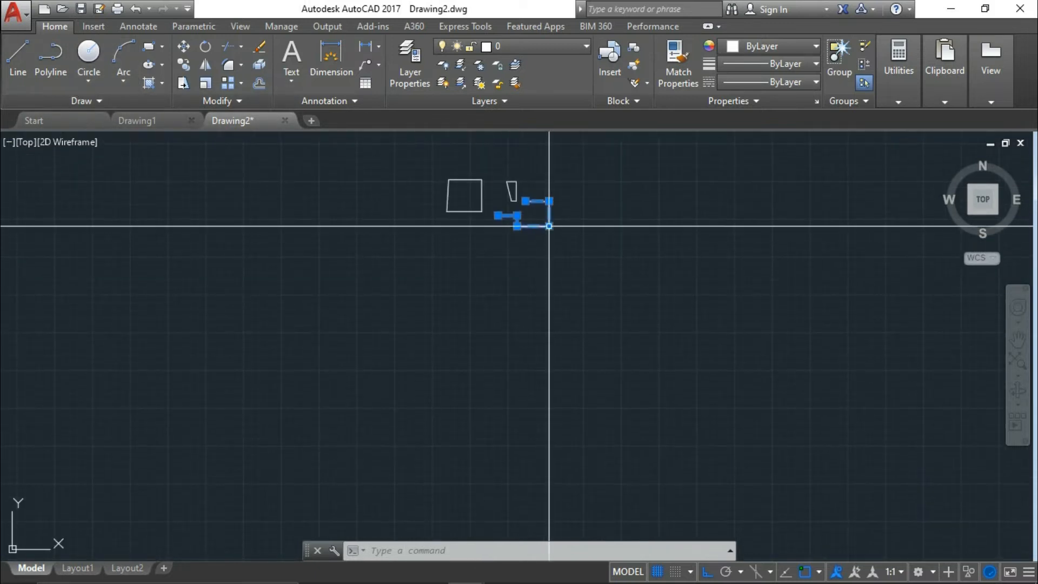
pyautogui.press('Escape')
# Step: Draw a circle with a radius of 5000 mm below the existing shapes using the center and radius method
pyautogui.moveTo(554, 269); pyautogui.dragTo(442, 290, button='middle')
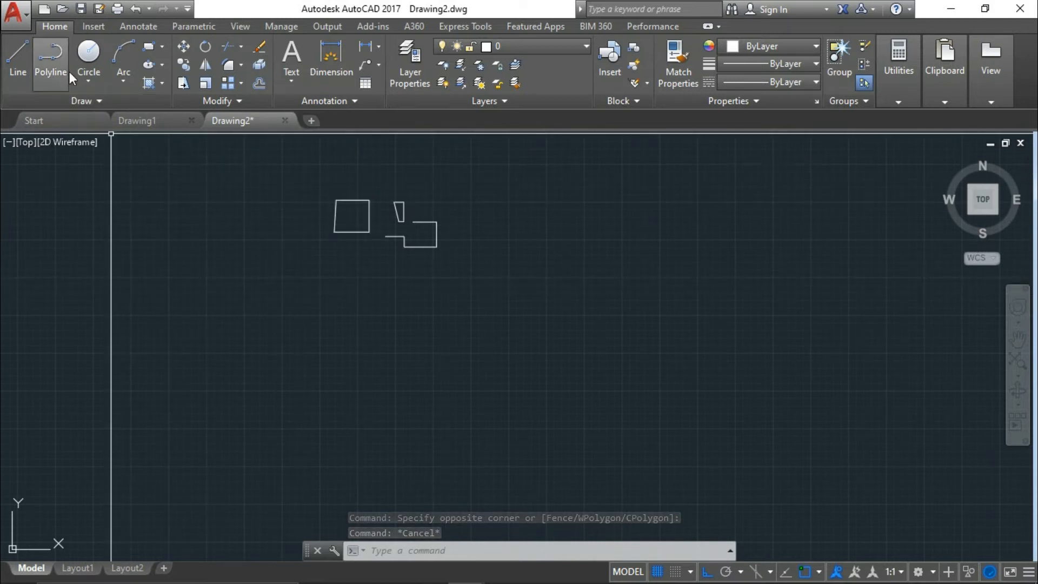
pyautogui.click(85, 82)
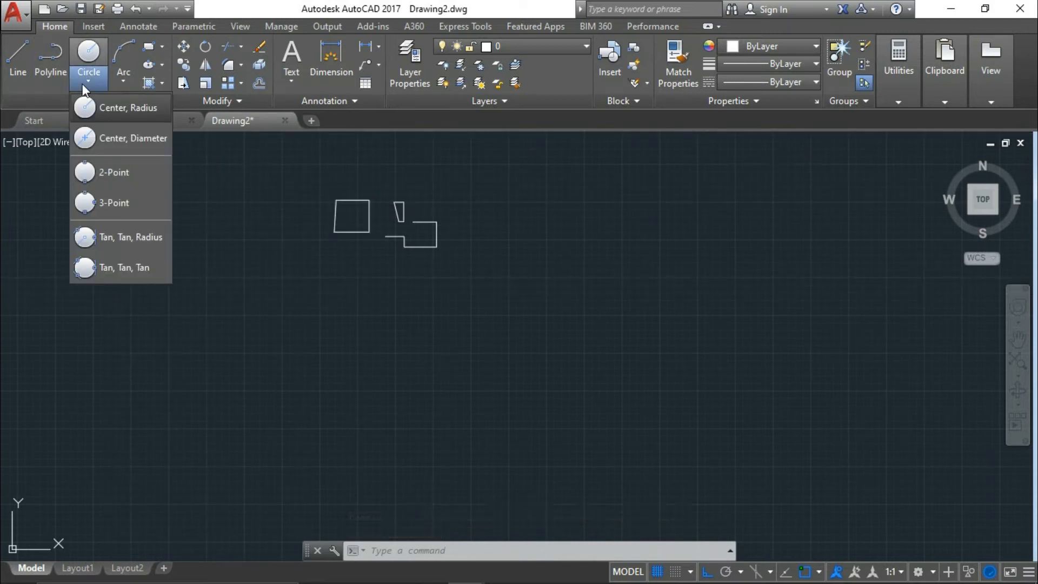
pyautogui.click(278, 241)
pyautogui.scroll(2, 378, 266)
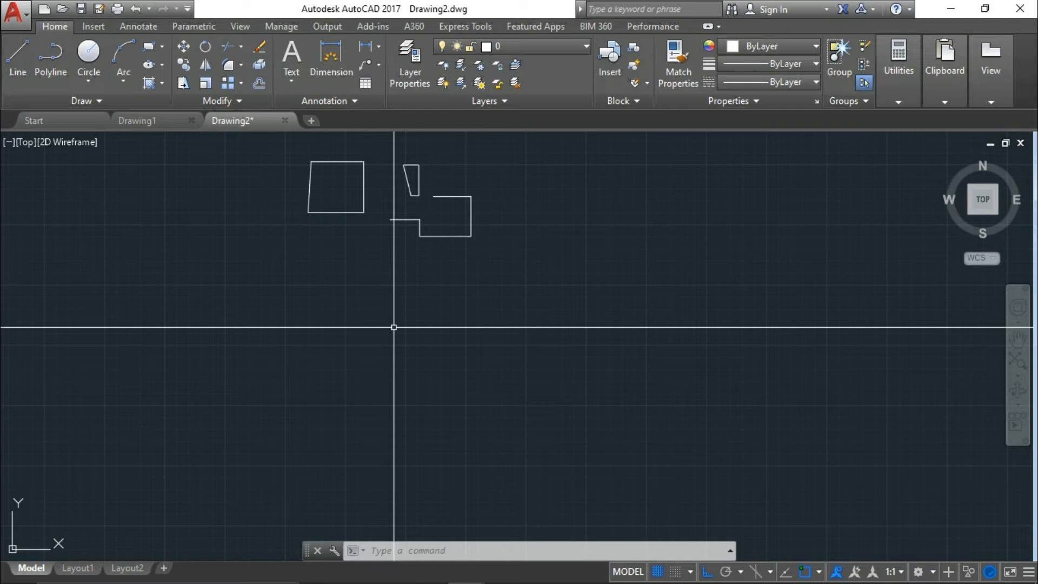
pyautogui.write('c')
pyautogui.press('Return')
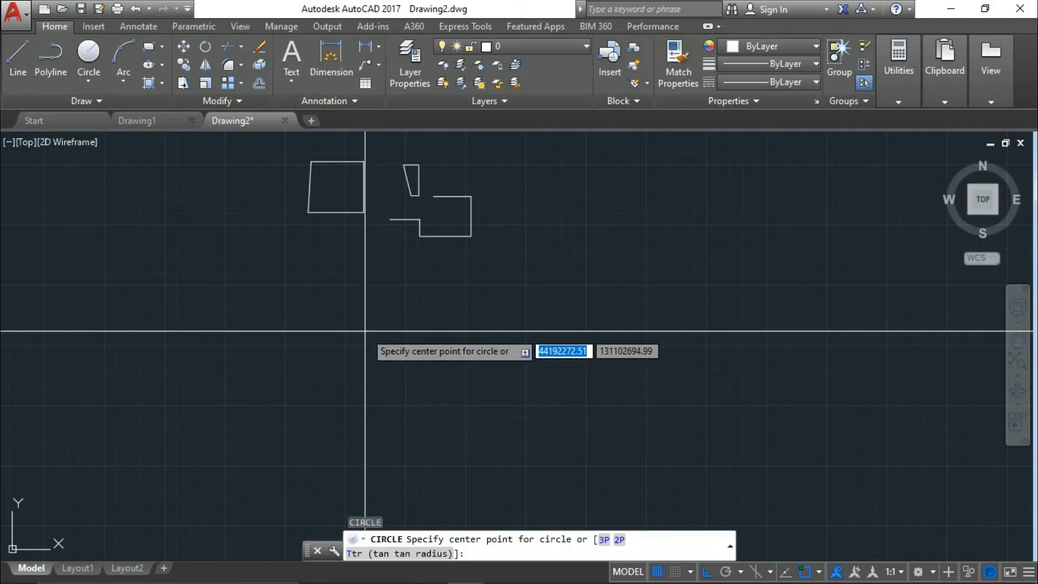
pyautogui.click(365, 330)
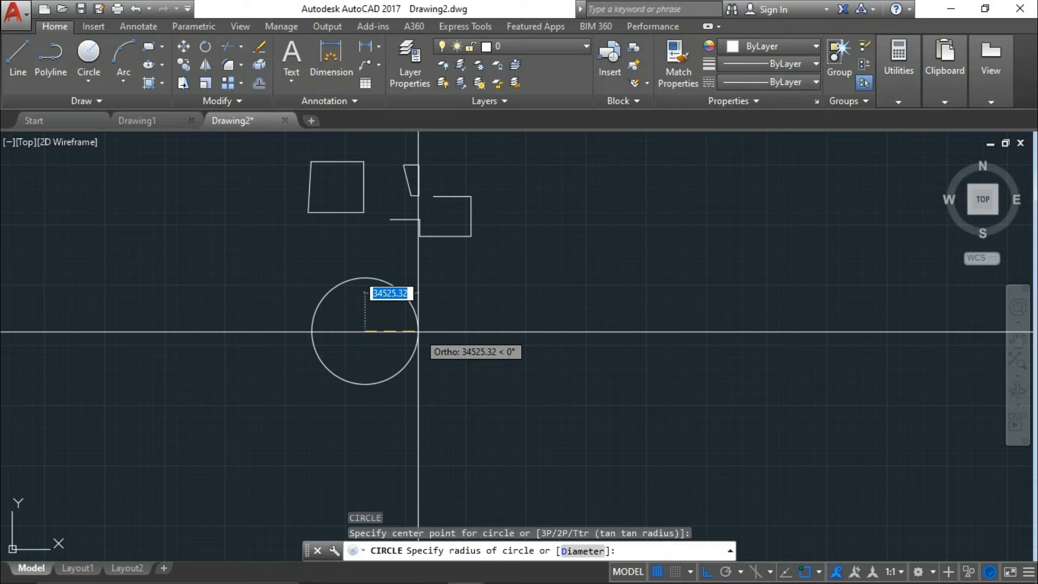
pyautogui.scroll(2, 418, 331)
pyautogui.moveTo(418, 332); pyautogui.dragTo(552, 372, button='middle')
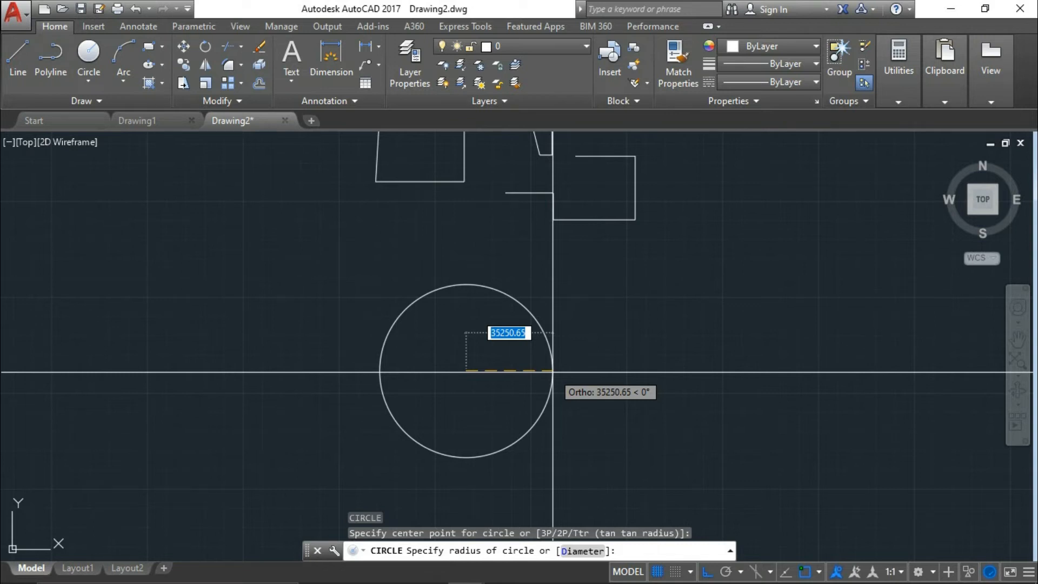
pyautogui.write('5000')
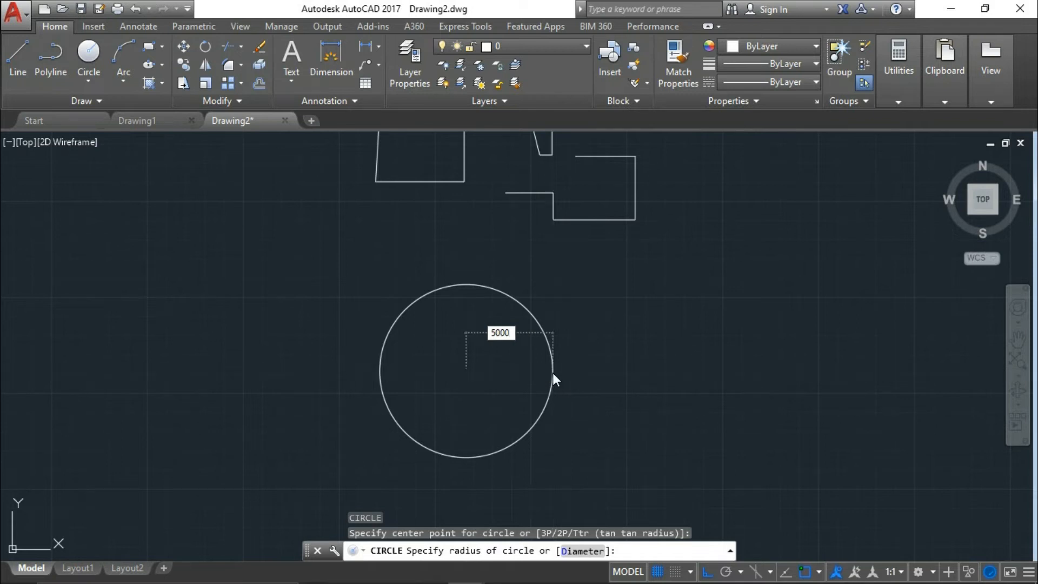
pyautogui.press('Return')
# Step: Measure the circle's radius from its center to its top quadrant and end the measurement
pyautogui.scroll(5, 476, 363)
pyautogui.click(450, 363)
pyautogui.press('Escape')
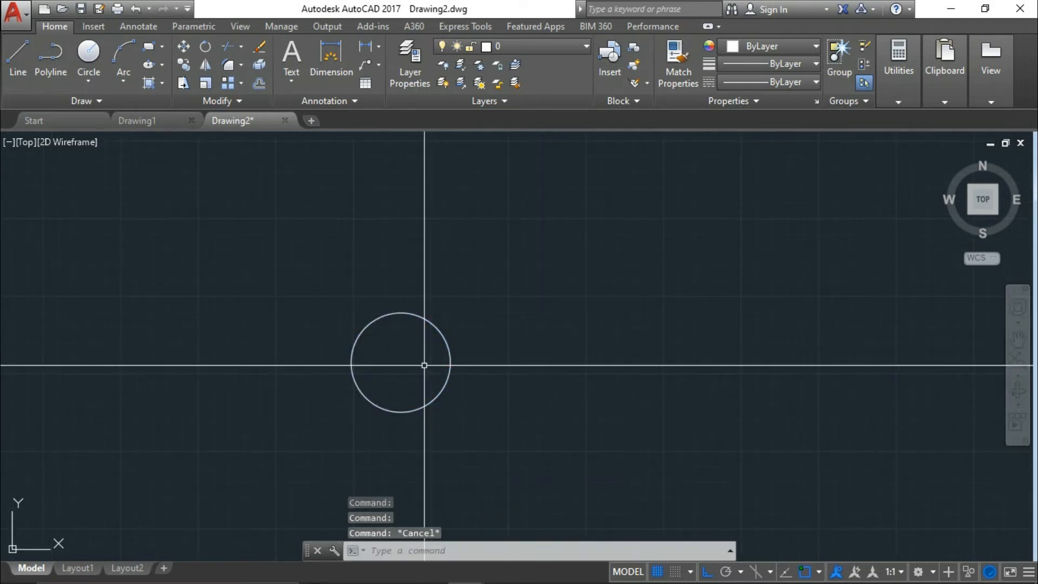
pyautogui.write('di')
pyautogui.press('Return')
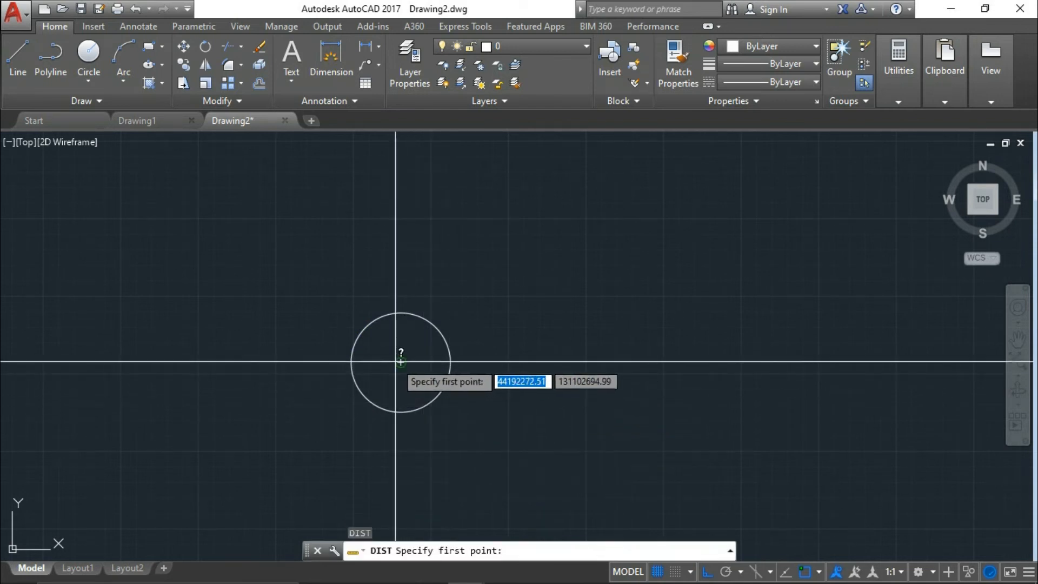
pyautogui.click(401, 362)
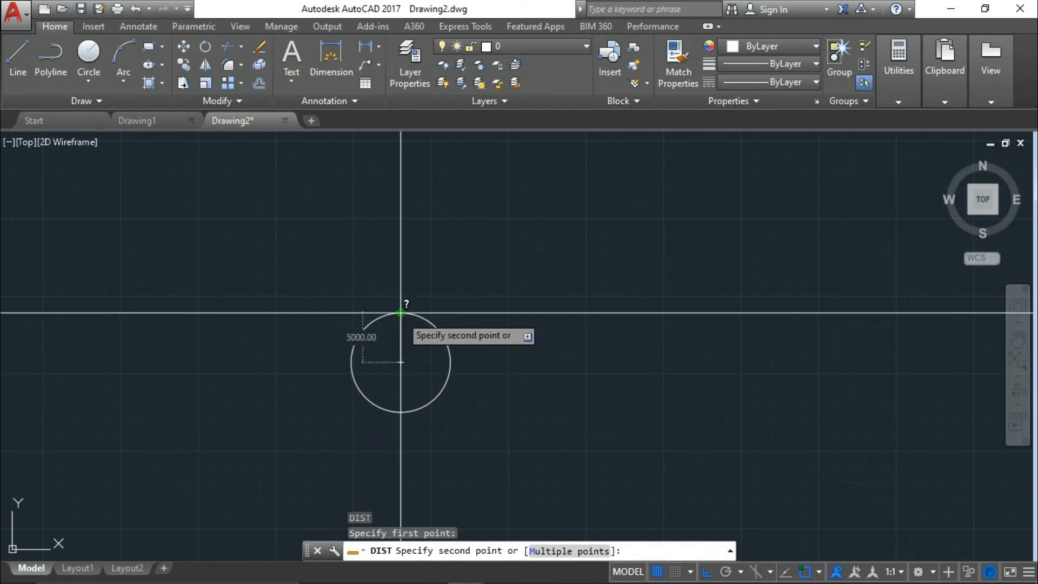
pyautogui.press('Escape')
# Step: Select the circle with a crossing window and delete it
pyautogui.click(463, 353)
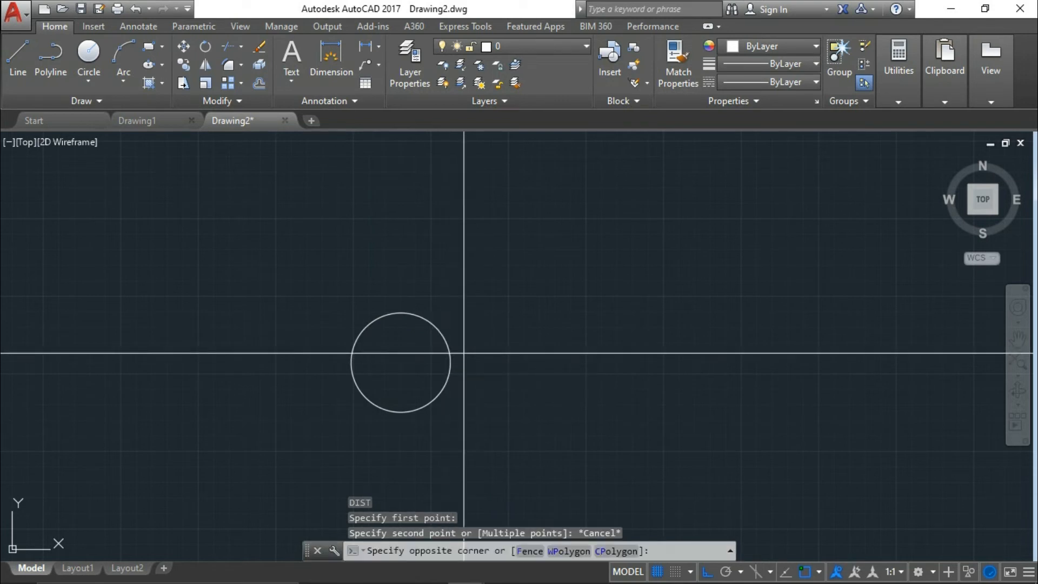
pyautogui.click(322, 368)
pyautogui.press('Delete')
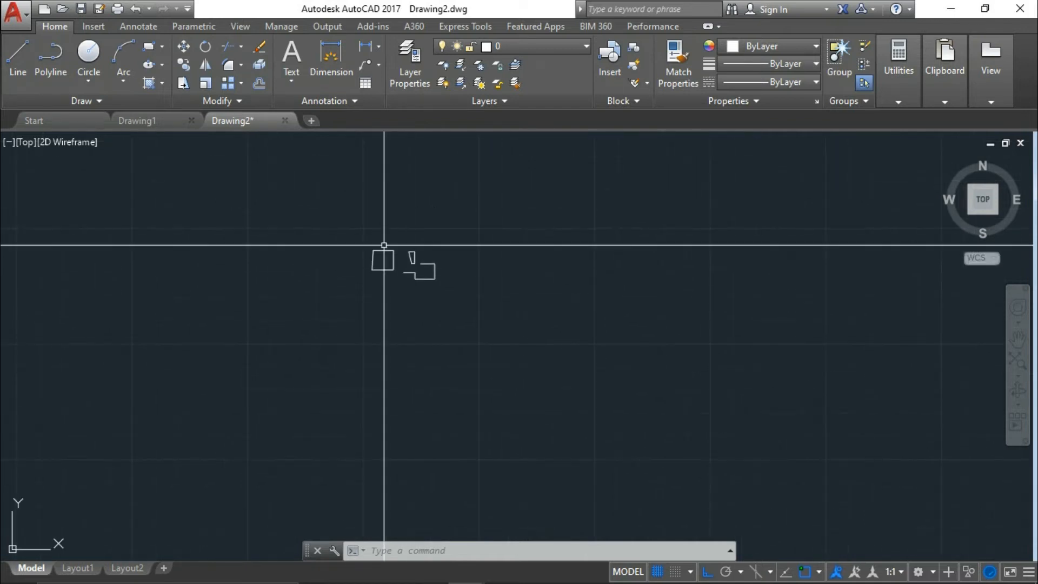
# Step: Draw a three-point arc from the four-sided polyline's upper-left corner through its upper-right corner, ending about 6700 mm straight below
pyautogui.scroll(8, 382, 243)
pyautogui.moveTo(372, 244); pyautogui.dragTo(429, 262, button='middle')
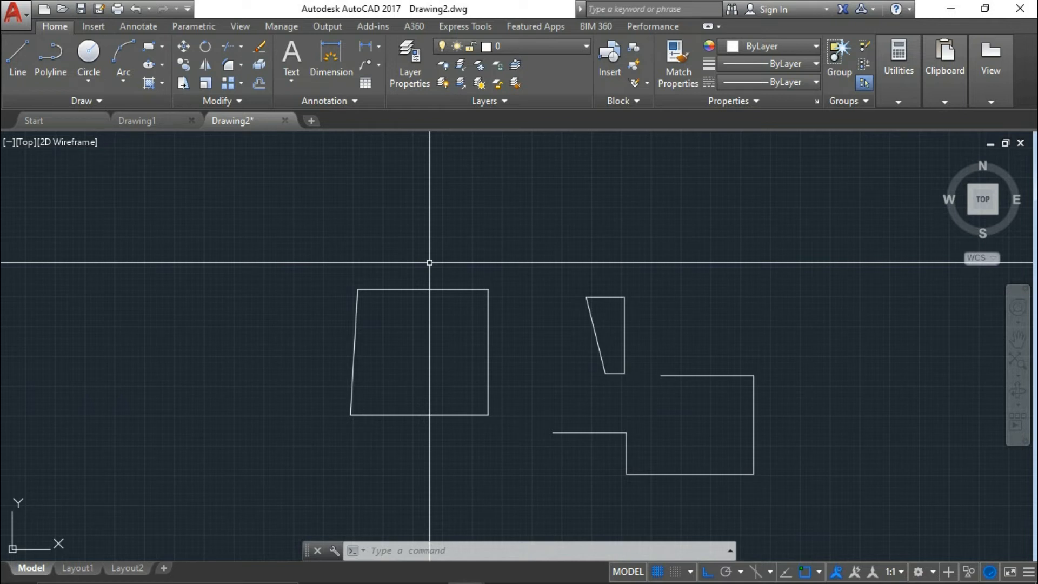
pyautogui.write('arc')
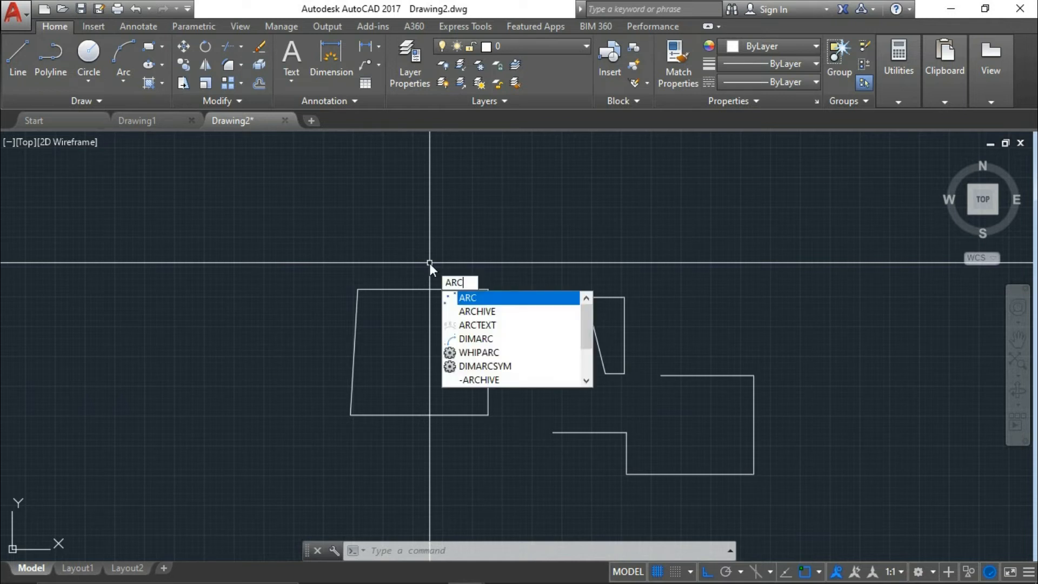
pyautogui.press('Return')
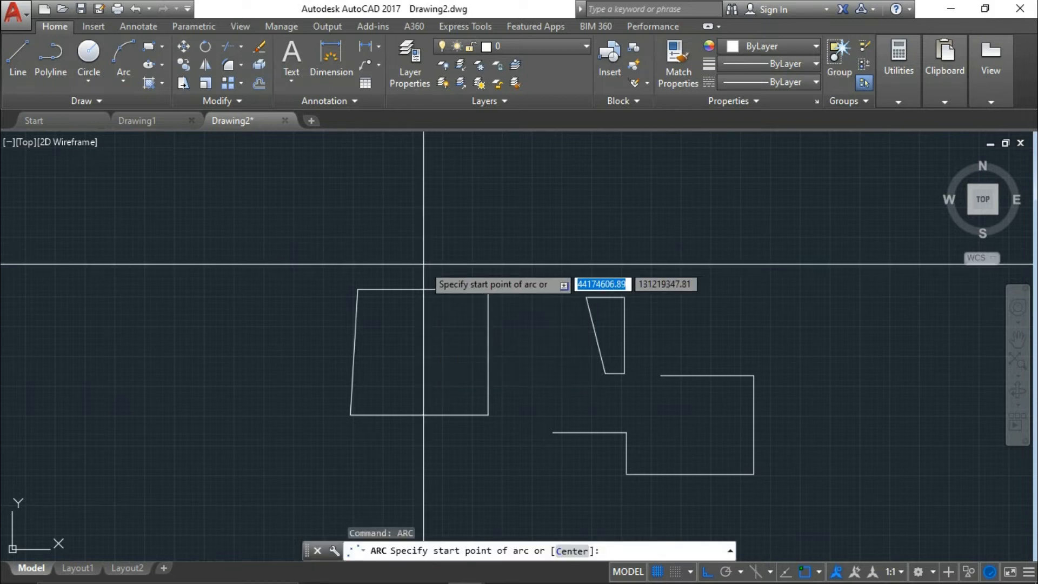
pyautogui.click(358, 289)
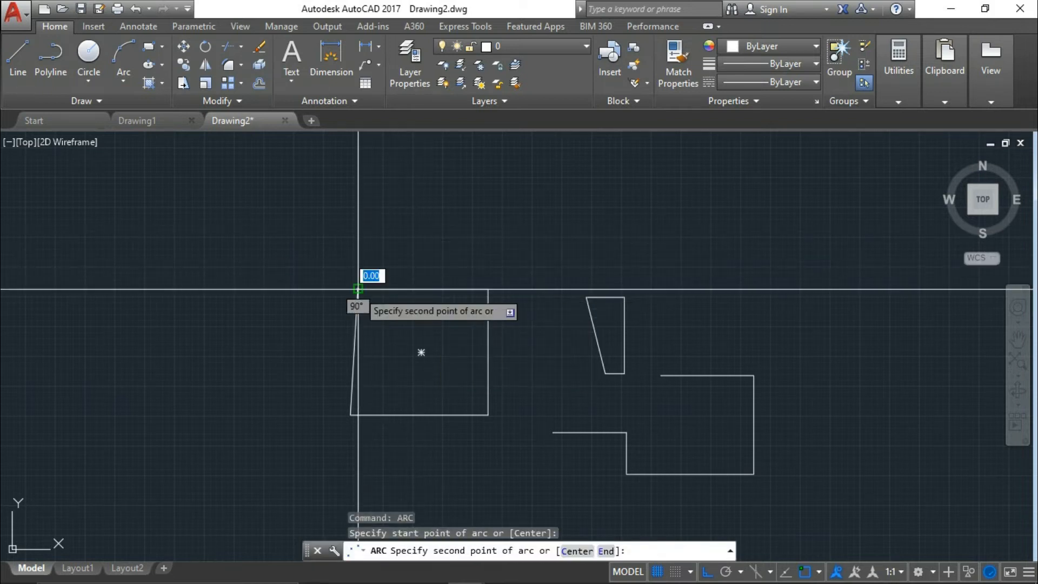
pyautogui.click(488, 289)
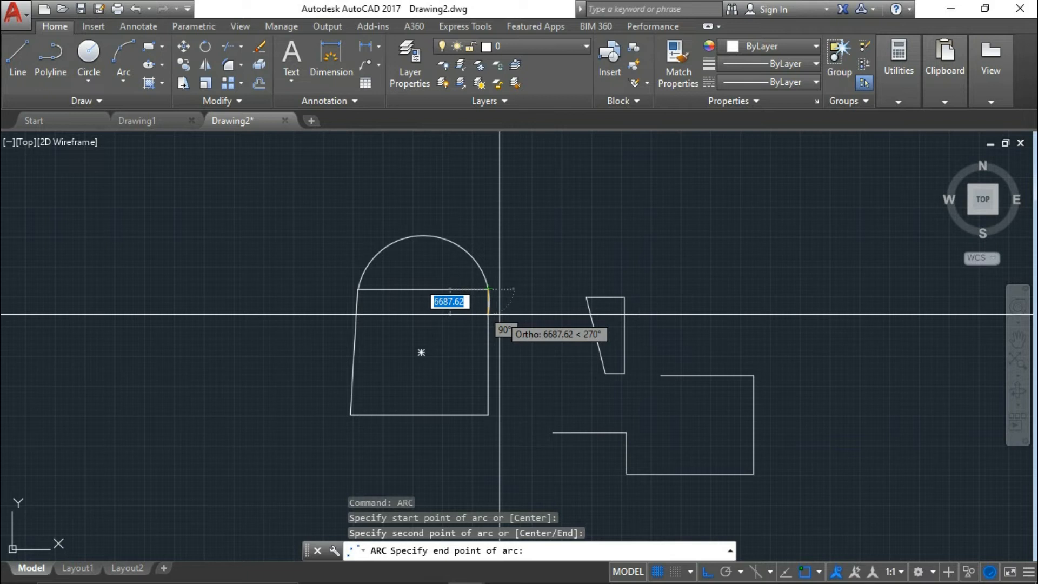
pyautogui.click(499, 313)
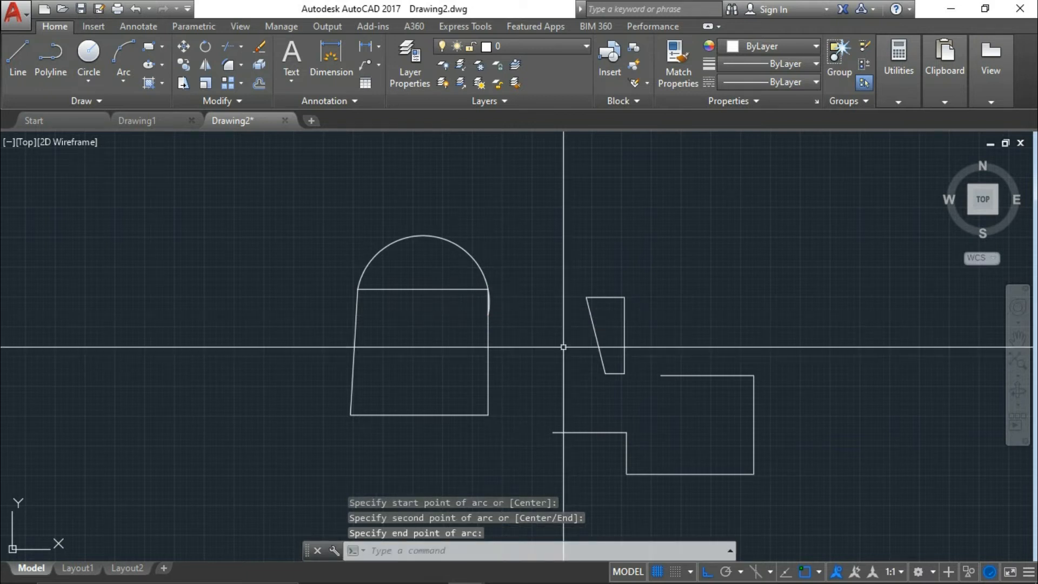
# Step: Stretch the arc's lower end up to the four-sided polyline's upper-right corner, and clear the selection
pyautogui.click(489, 314)
pyautogui.scroll(5, 487, 303)
pyautogui.scroll(-5, 482, 342)
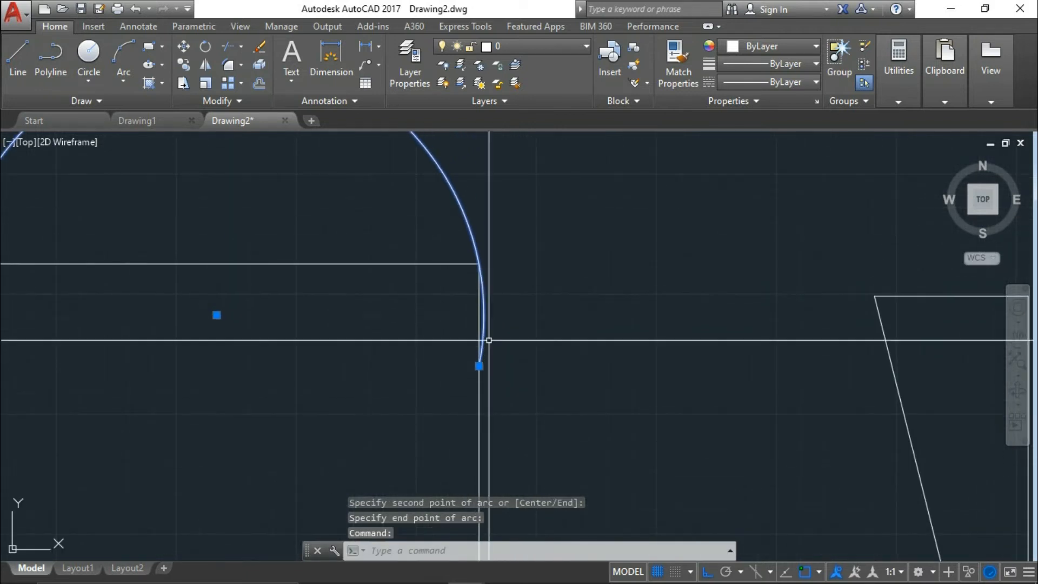
pyautogui.scroll(4, 500, 289)
pyautogui.scroll(2, 500, 289)
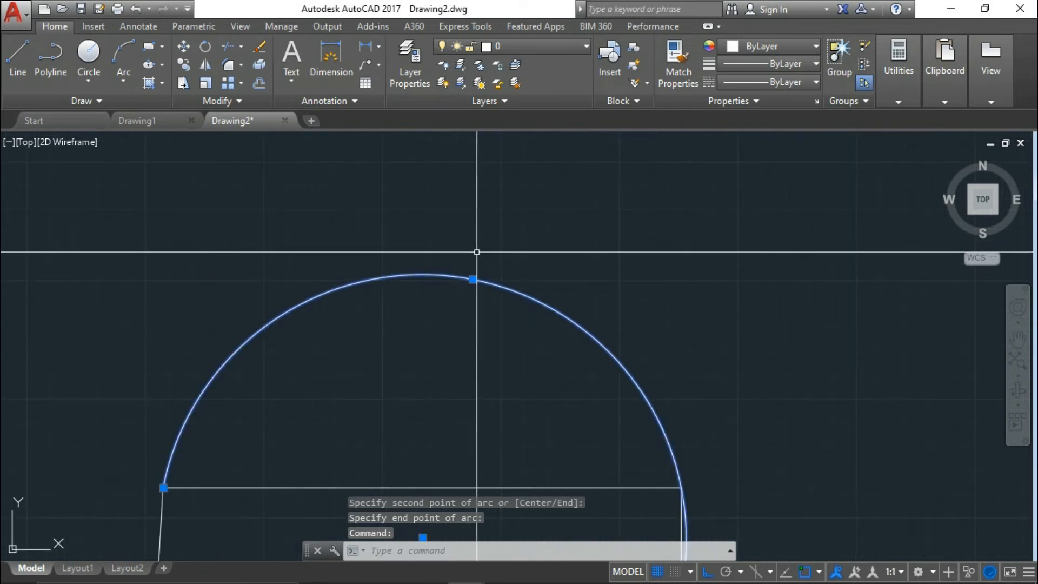
pyautogui.click(475, 278)
pyautogui.scroll(-4, 430, 268)
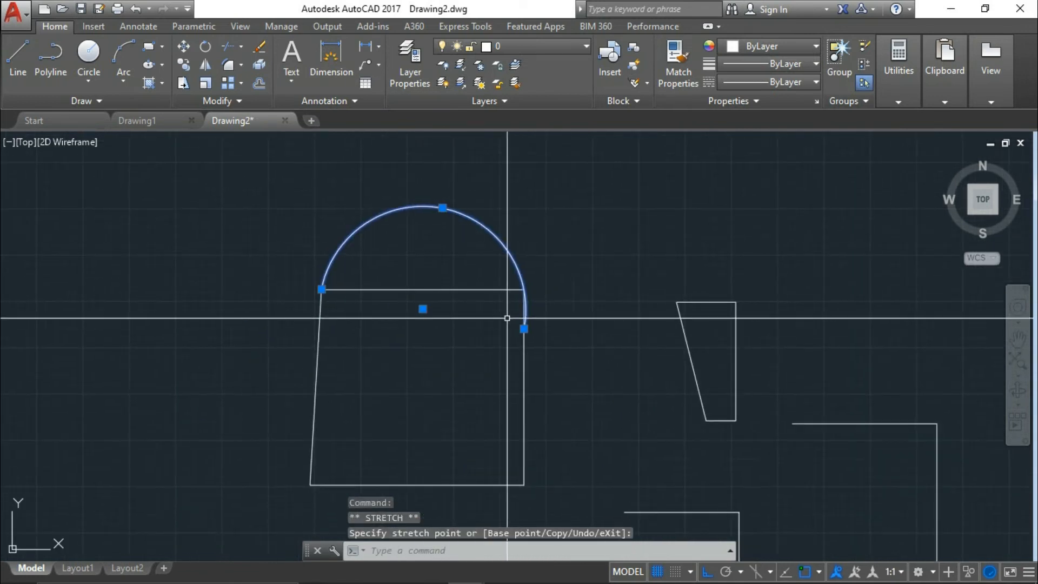
pyautogui.click(527, 298)
pyautogui.scroll(5, 513, 292)
pyautogui.scroll(-4, 504, 262)
pyautogui.press('Escape')
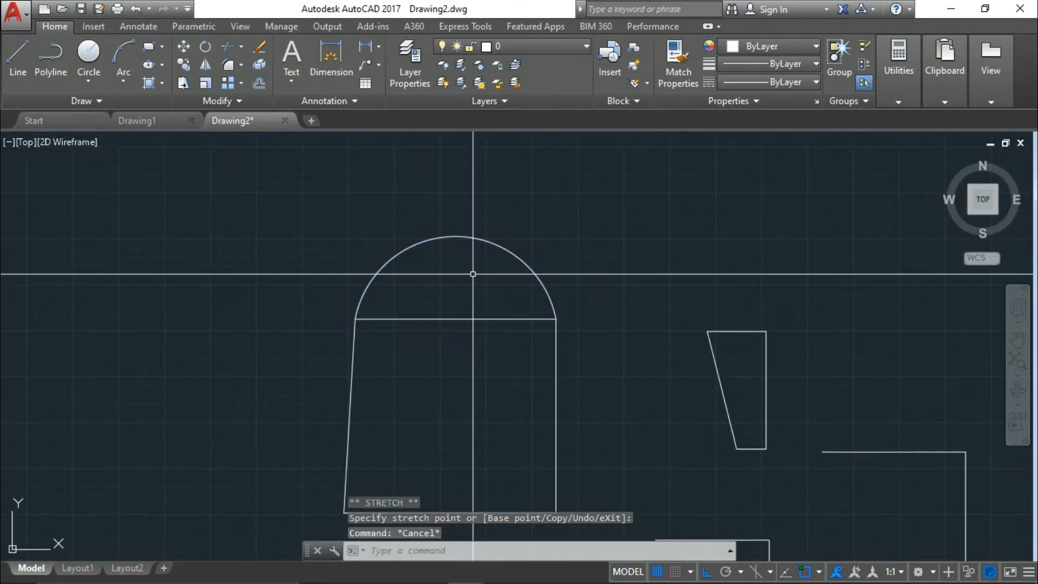
# Step: Select the arc to examine its end points at the polyline's upper corners, and clear the selection
pyautogui.click(429, 282)
pyautogui.click(332, 258)
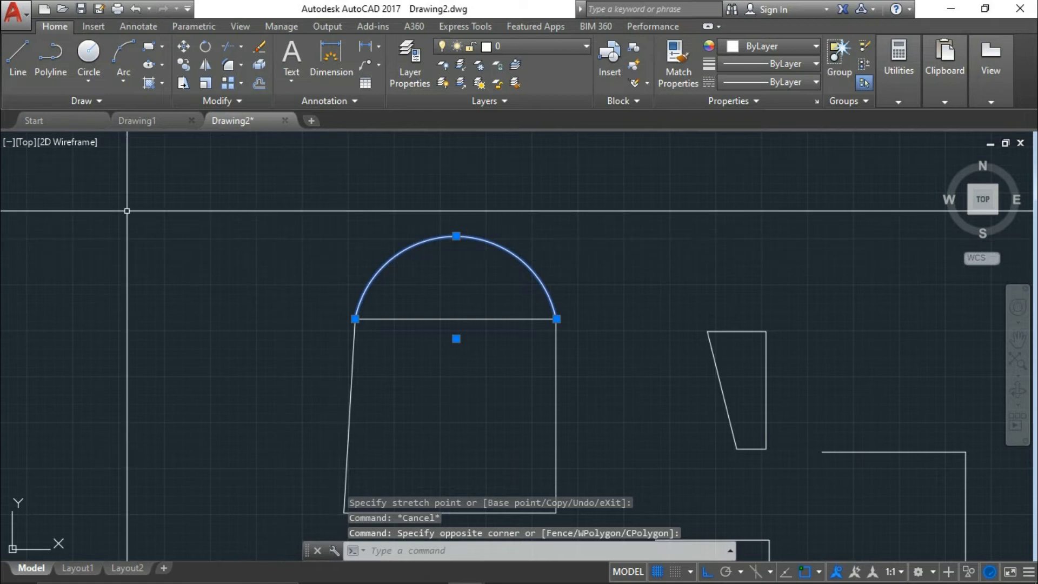
pyautogui.scroll(-6, 405, 291)
pyautogui.press('Escape')
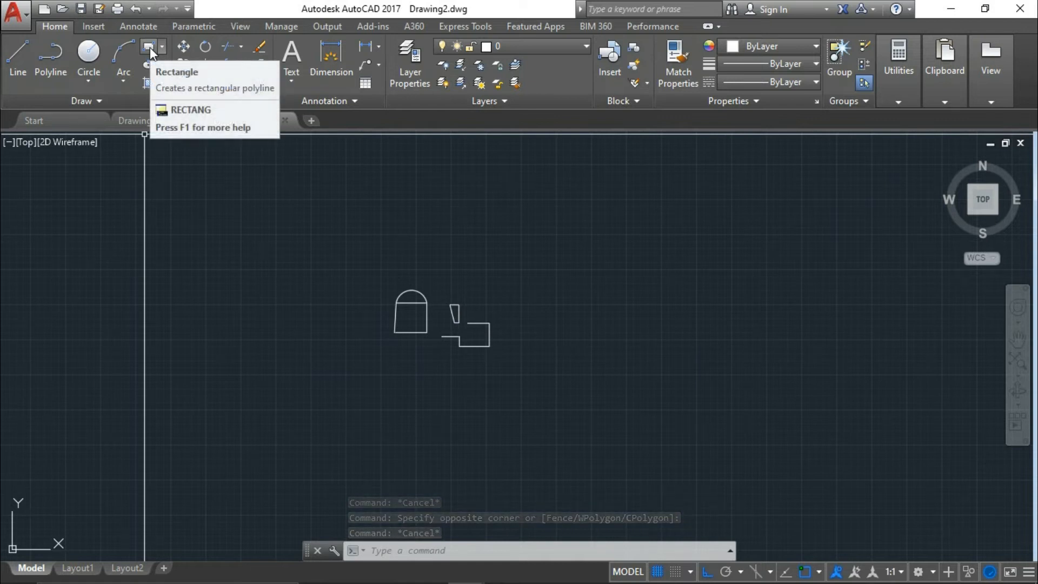
pyautogui.press('Escape')
# Step: Draw a large freehand rectangle to the right of the existing shapes by picking two opposite corners
pyautogui.scroll(-2, 524, 319)
pyautogui.moveTo(525, 319); pyautogui.dragTo(358, 332, button='middle')
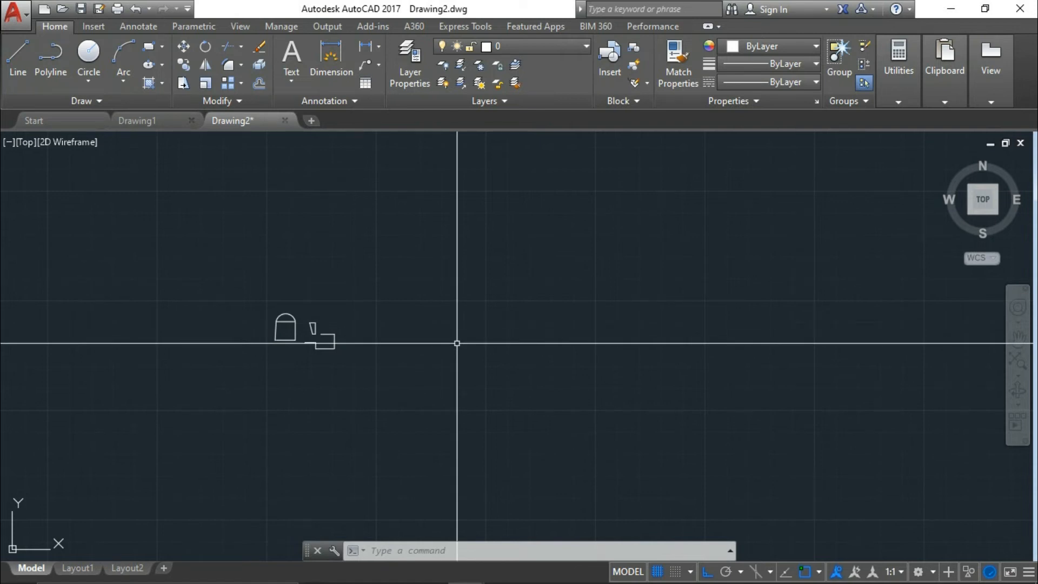
pyautogui.write('re')
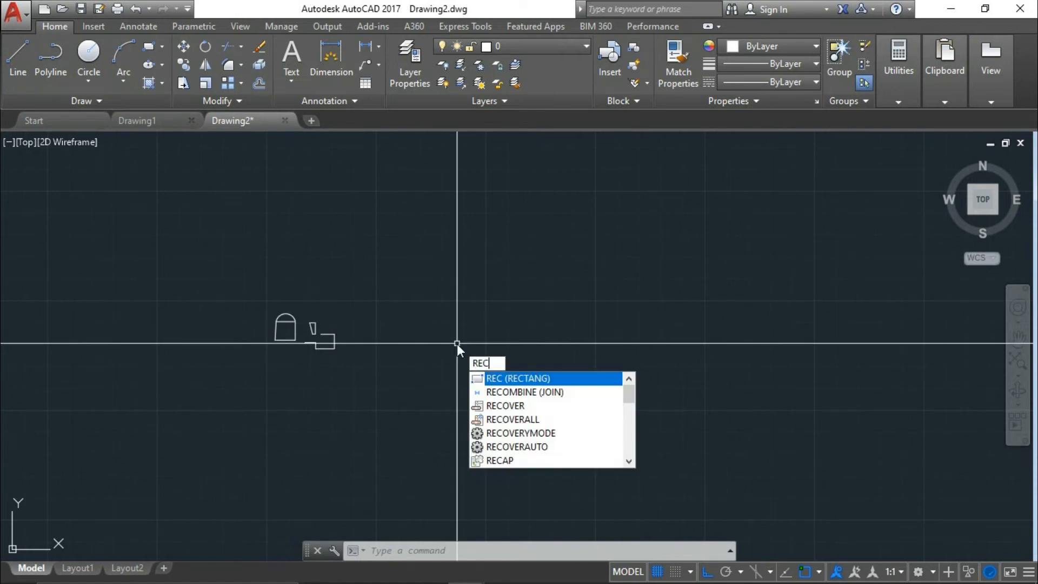
pyautogui.press('Return')
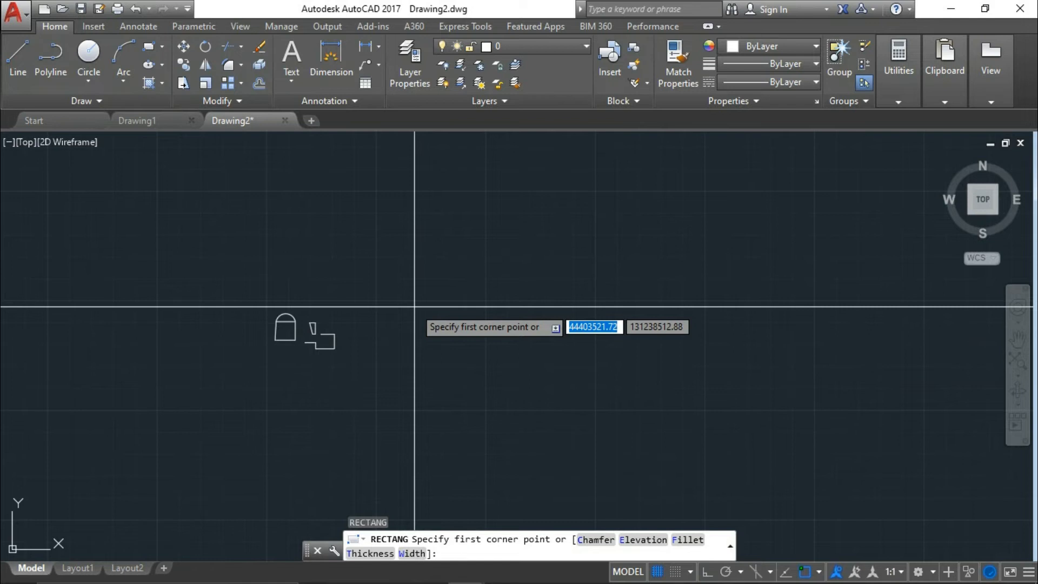
pyautogui.click(415, 306)
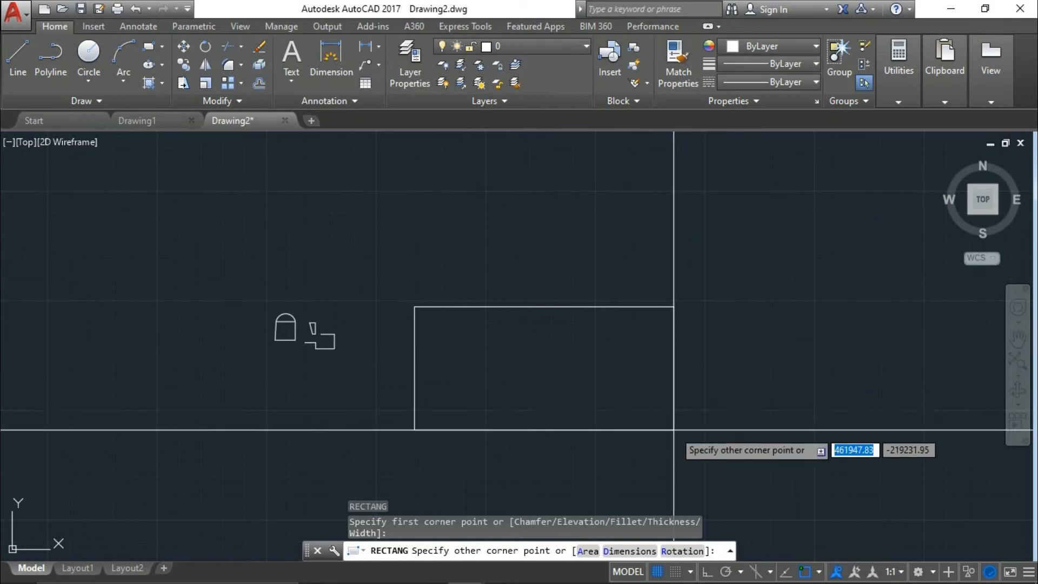
pyautogui.click(584, 432)
# Step: Select the rectangle with a crossing window to examine whether its sides form one object, and clear the selection
pyautogui.click(651, 382)
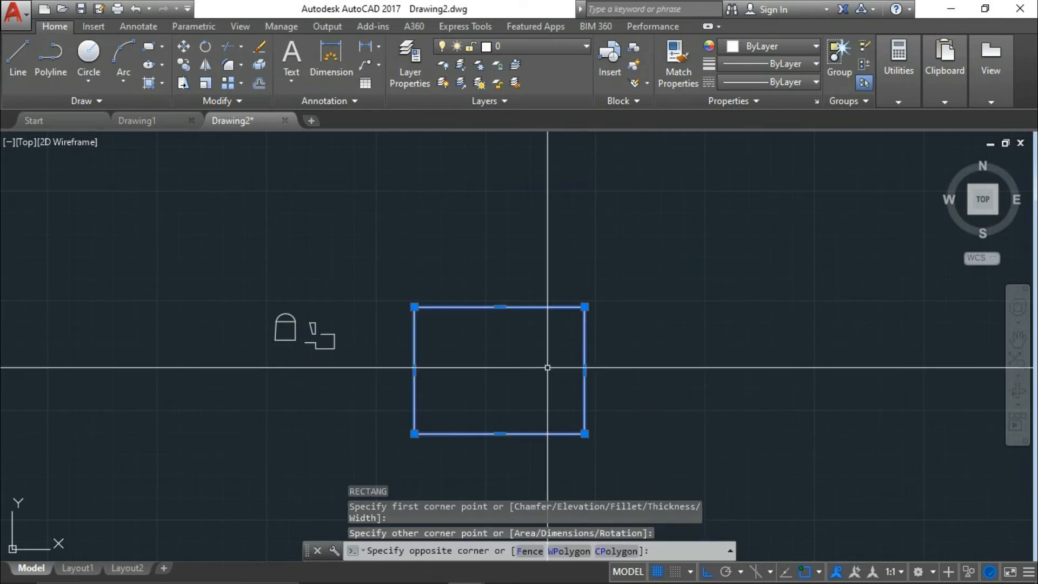
pyautogui.click(540, 361)
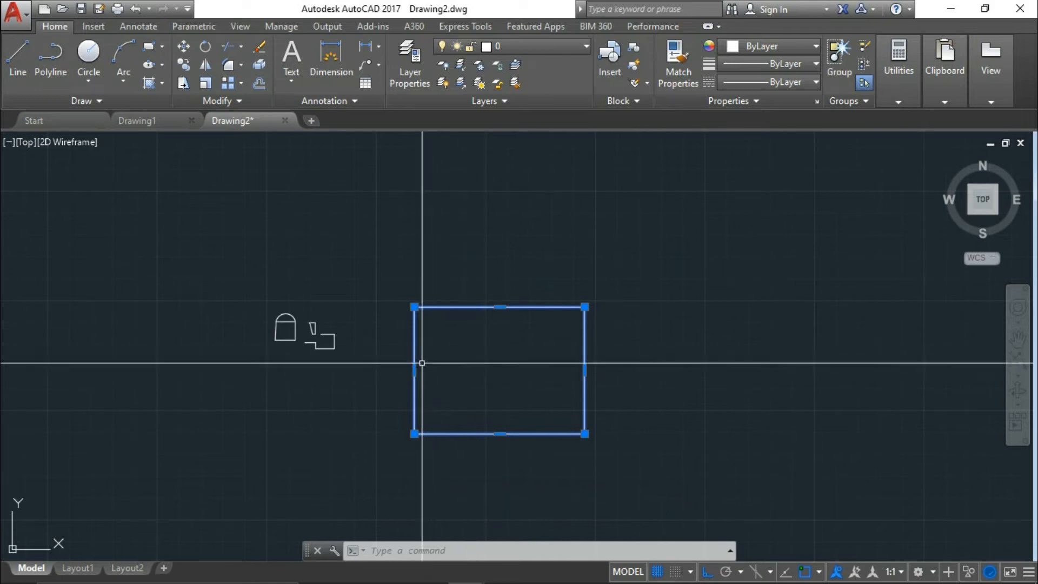
pyautogui.press('Escape')
# Step: Clear the selection and draw a rectangle 5000 mm wide and 8000 mm high below the existing shapes
pyautogui.moveTo(481, 351); pyautogui.dragTo(406, 277, button='middle')
pyautogui.moveTo(331, 330); pyautogui.dragTo(368, 308, button='middle')
pyautogui.write('re')
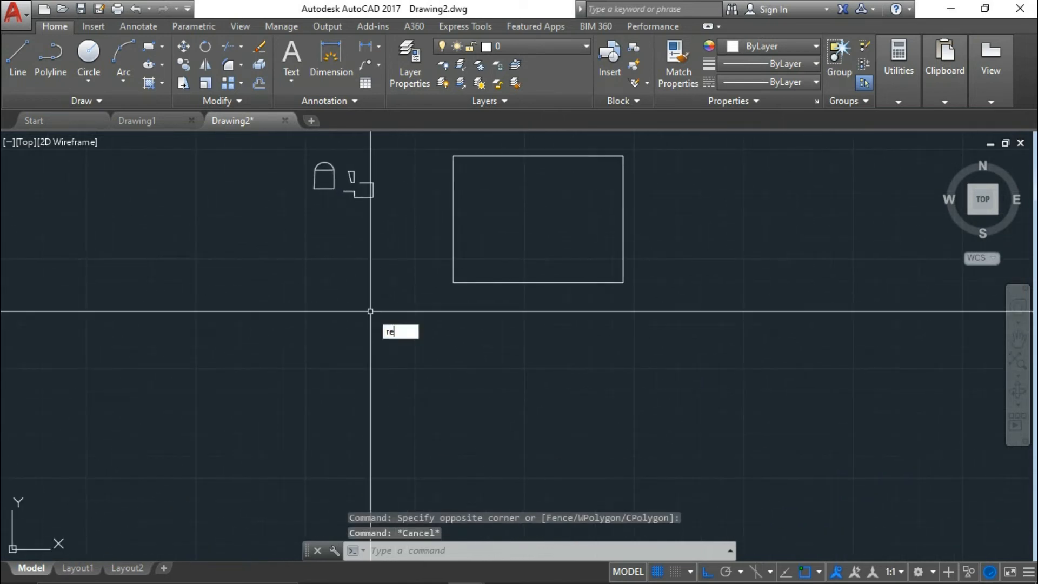
pyautogui.write('c')
pyautogui.press('Return')
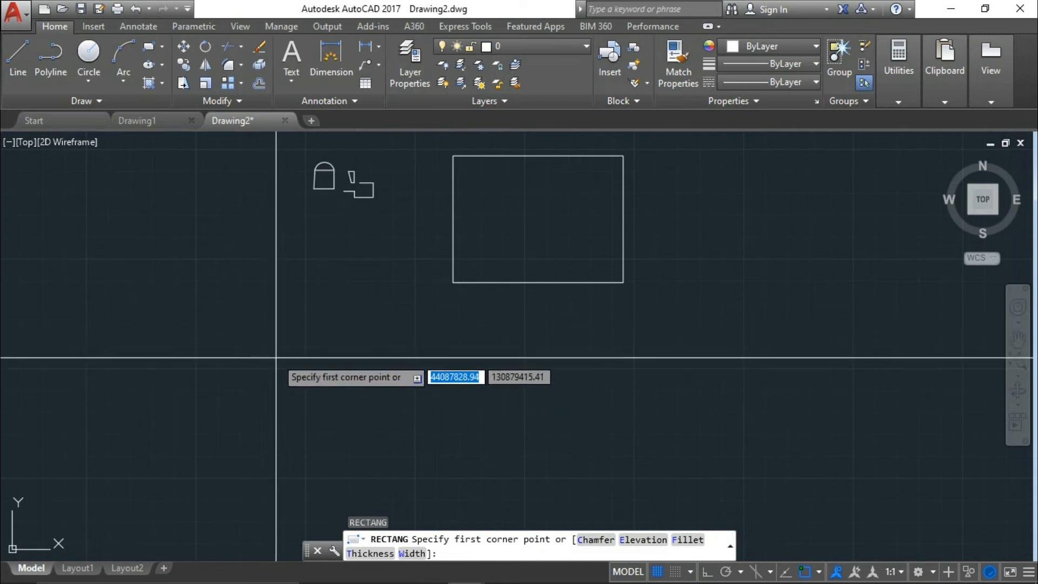
pyautogui.click(250, 347)
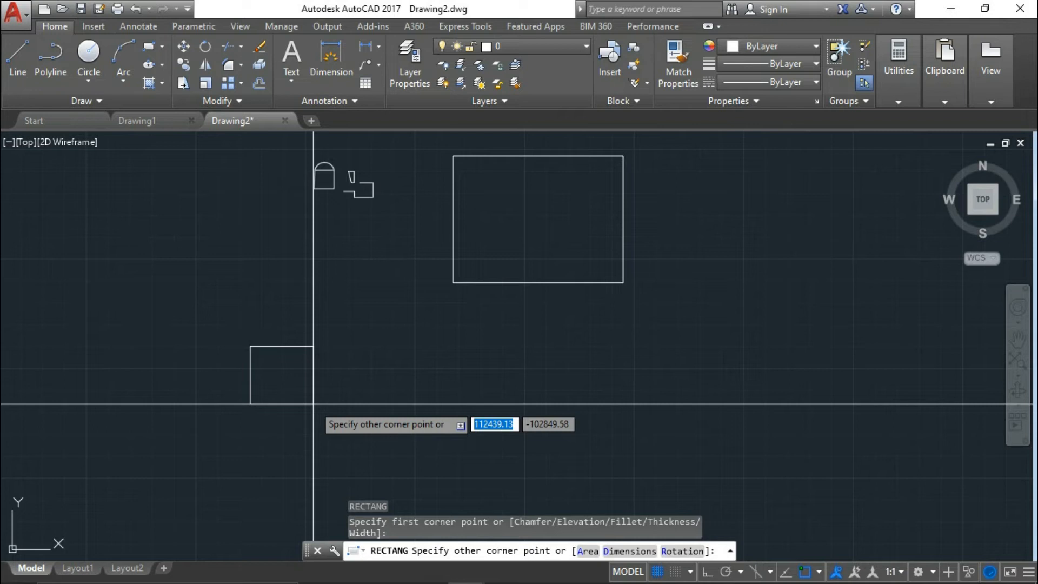
pyautogui.write('5000')
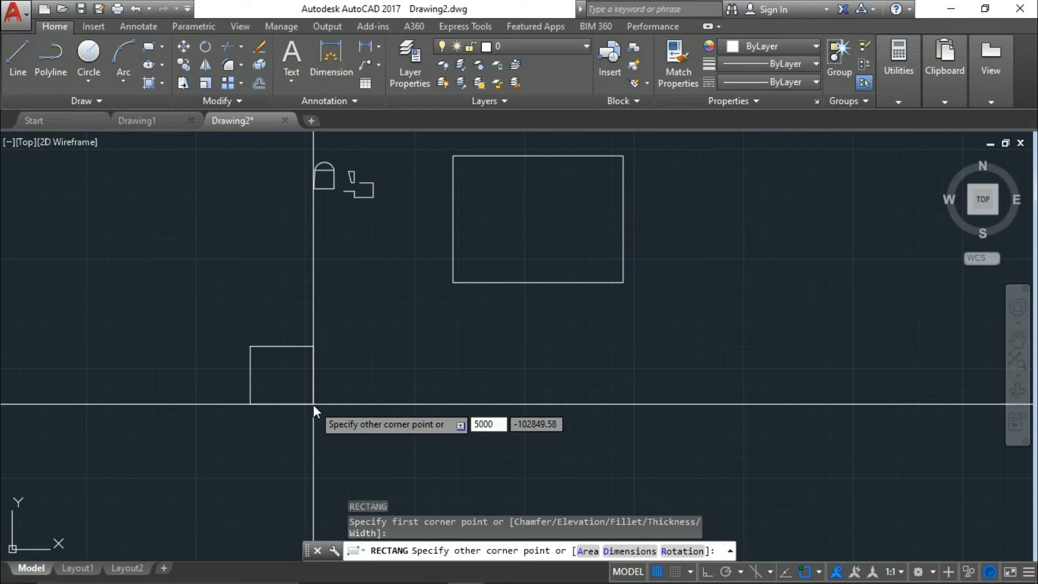
pyautogui.press('Tab')
pyautogui.write('8000')
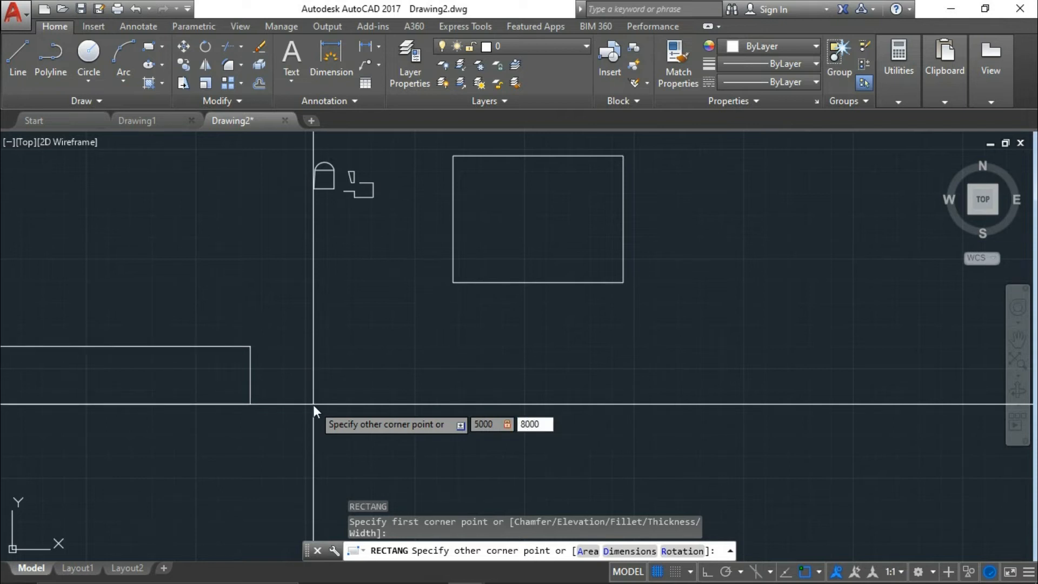
pyautogui.press('Return')
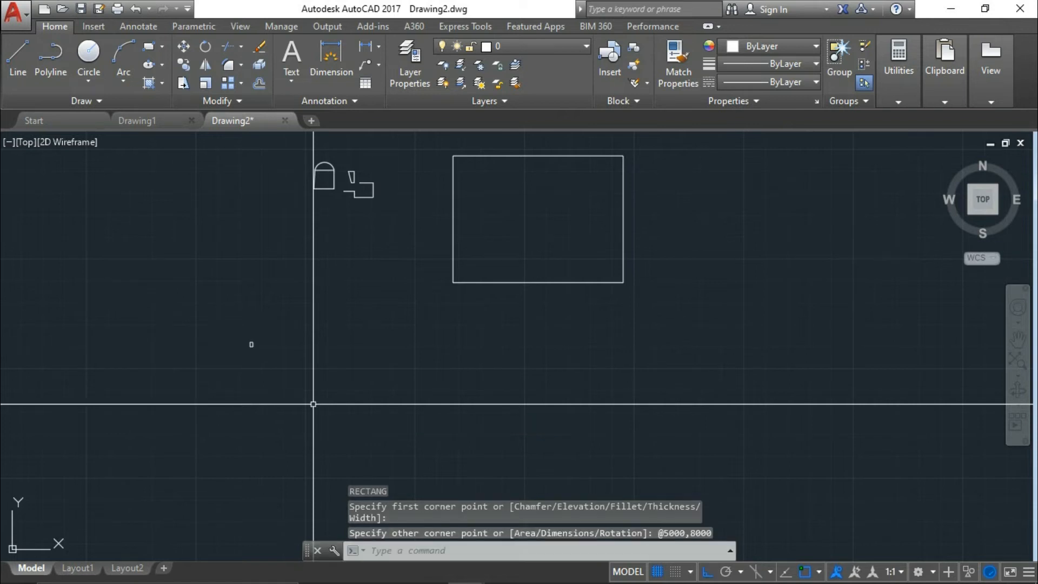
# Step: Measure the small rectangle's height between its two left corners, and leave the distance command
pyautogui.scroll(-5, 435, 289)
pyautogui.scroll(5, 296, 283)
pyautogui.moveTo(297, 283); pyautogui.dragTo(511, 297, button='middle')
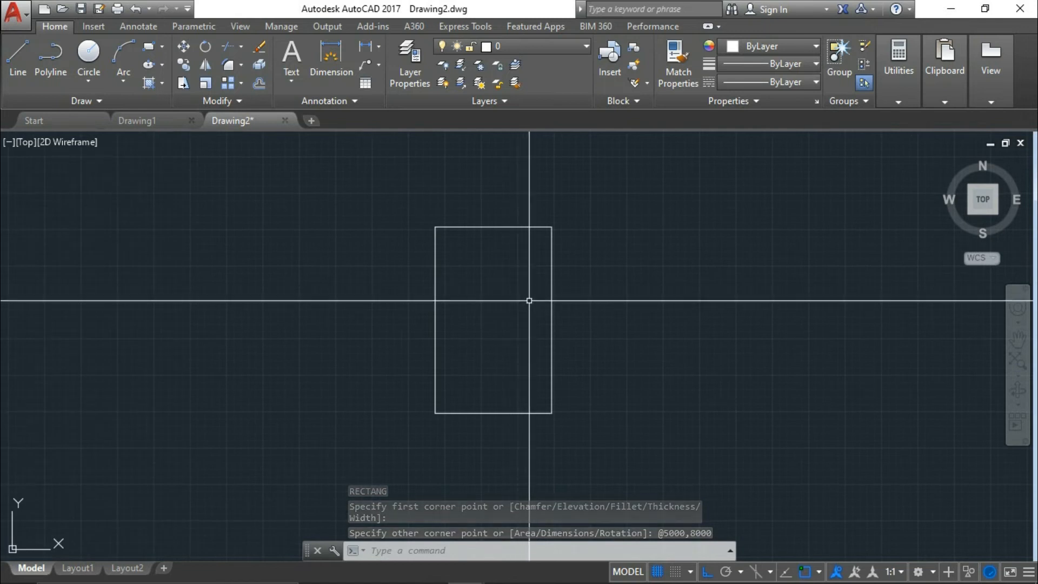
pyautogui.write('Di')
pyautogui.press('Return')
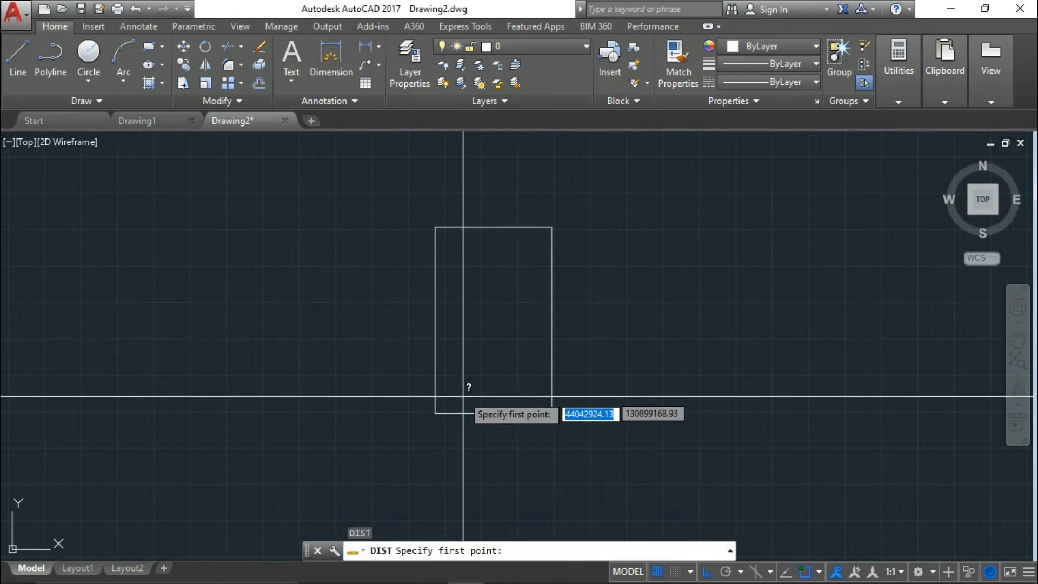
pyautogui.click(436, 412)
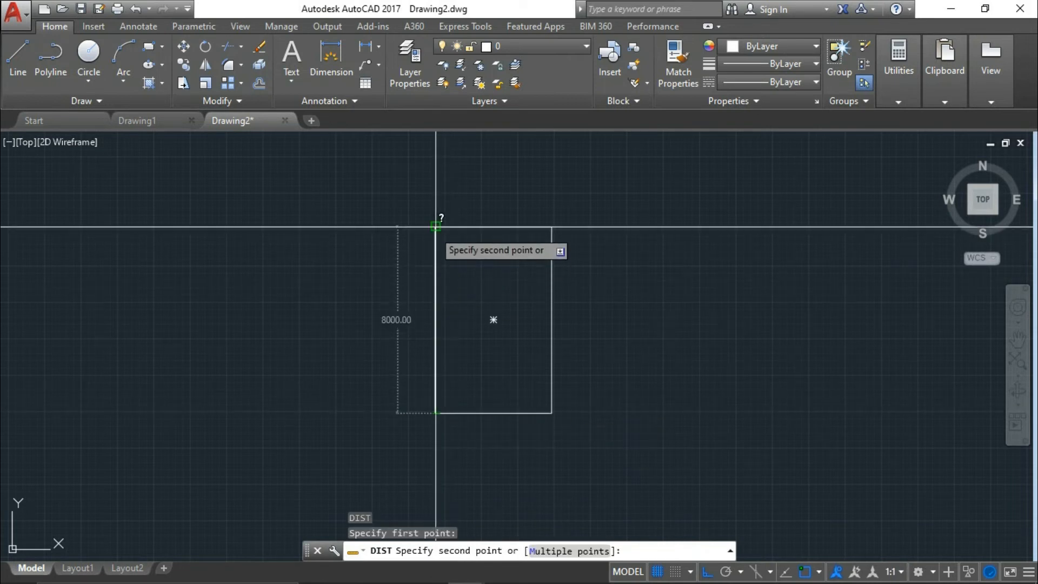
pyautogui.scroll(-4, 487, 348)
pyautogui.press('Escape')
pyautogui.press('Escape')
pyautogui.press('Escape')
# Step: Select the 5000 by 8000 mm rectangle with a crossing window and erase it
pyautogui.scroll(-4, 454, 348)
pyautogui.scroll(4, 449, 348)
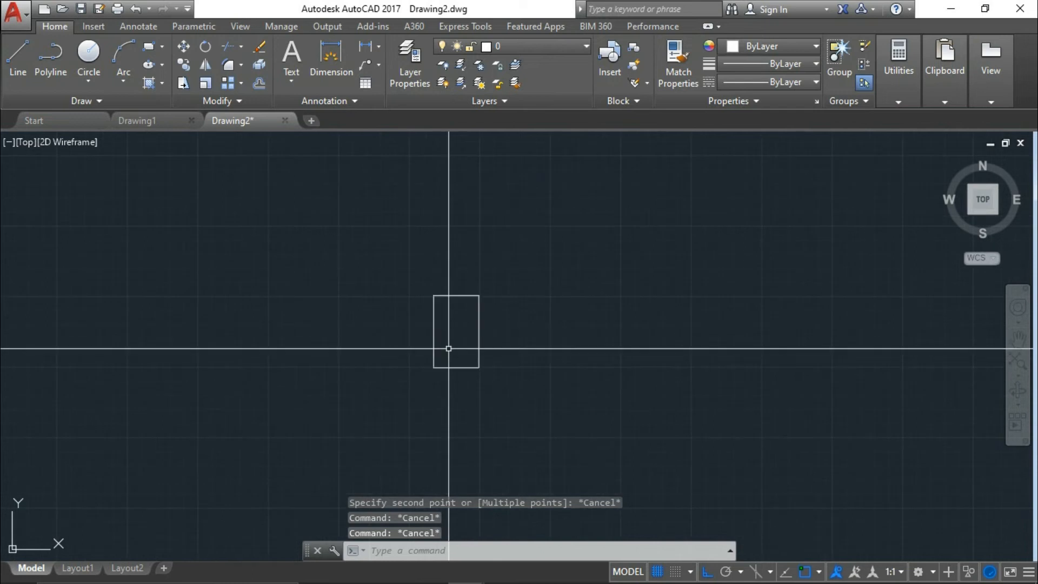
pyautogui.click(448, 349)
pyautogui.press('Escape')
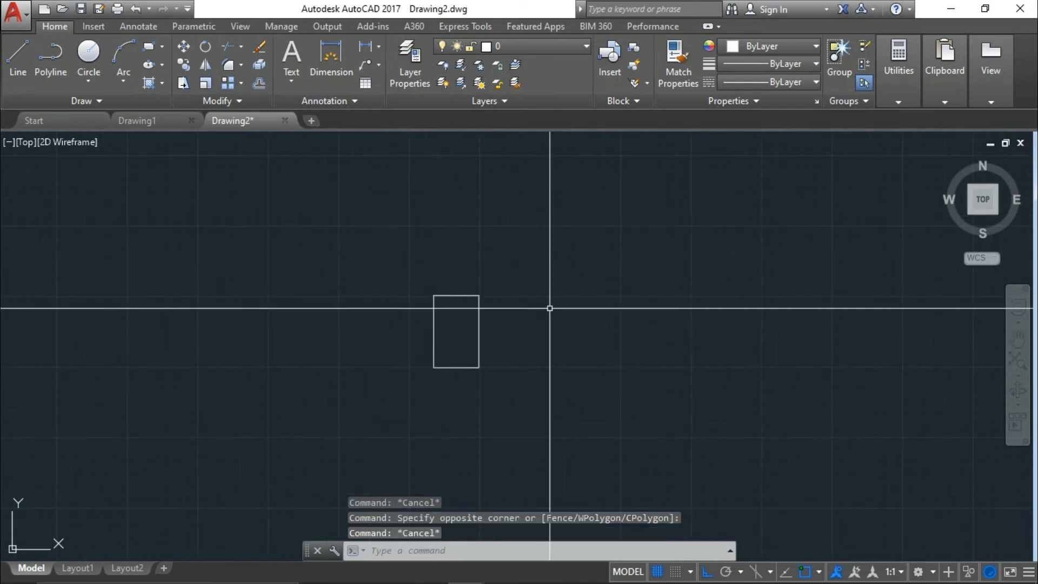
pyautogui.click(489, 322)
pyautogui.click(454, 323)
pyautogui.write('E')
pyautogui.press('Return')
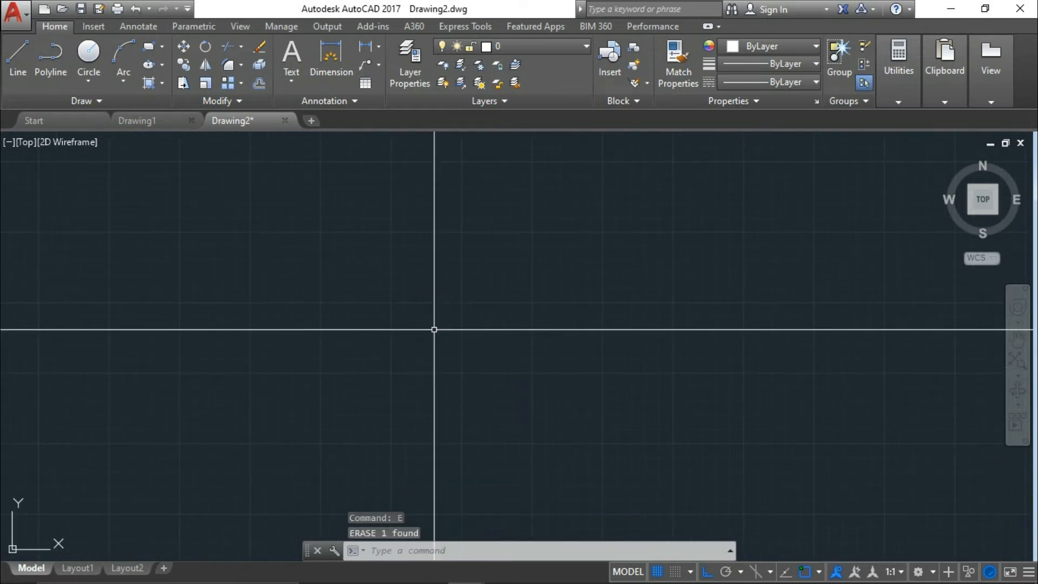
# Step: Draw a square of 10000 by 10000 mm with the Rectangle command in the emptied area
pyautogui.write('rec')
pyautogui.press('Return')
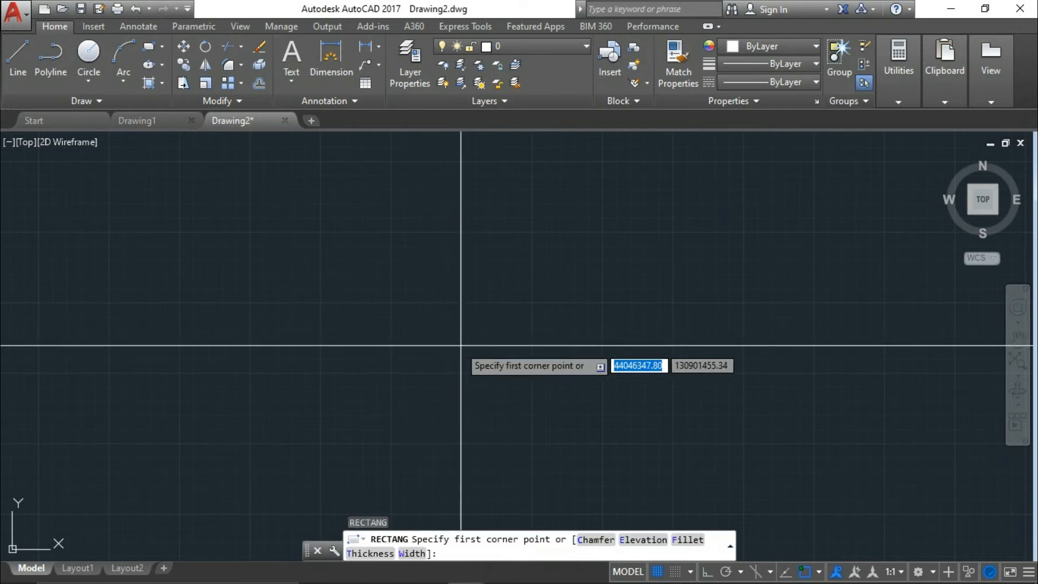
pyautogui.click(389, 184)
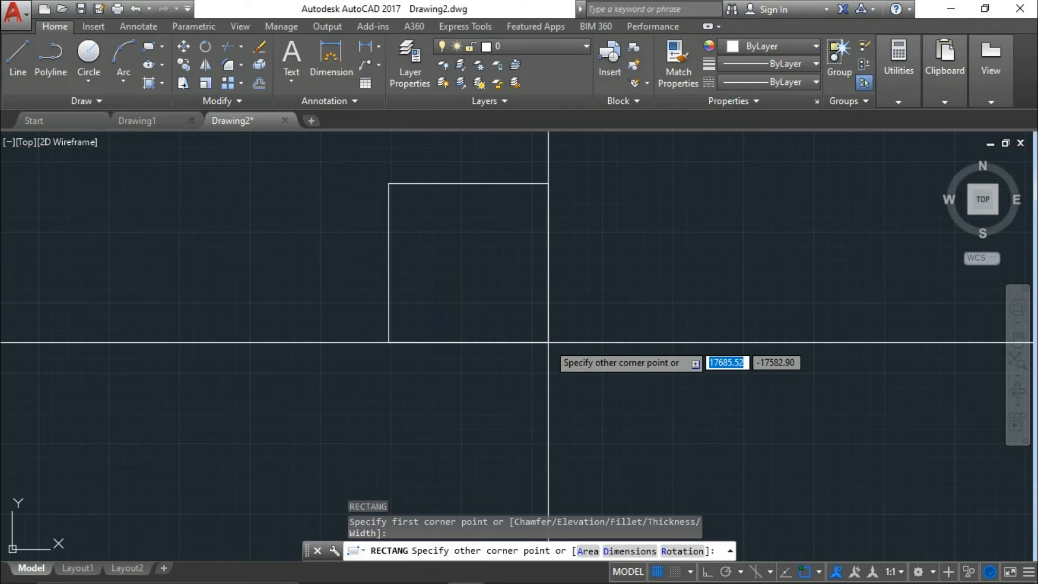
pyautogui.write('10000')
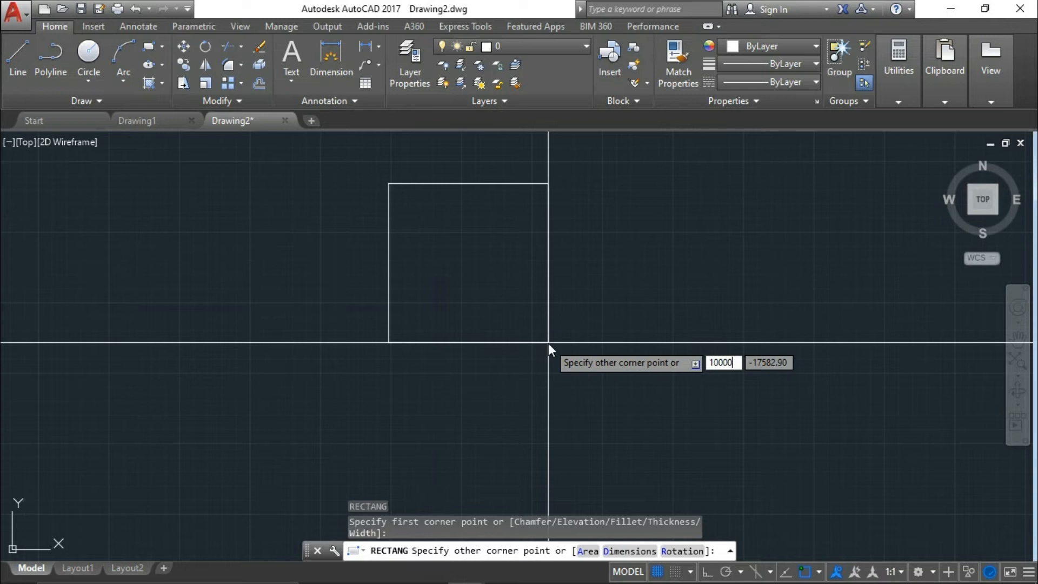
pyautogui.press('Tab')
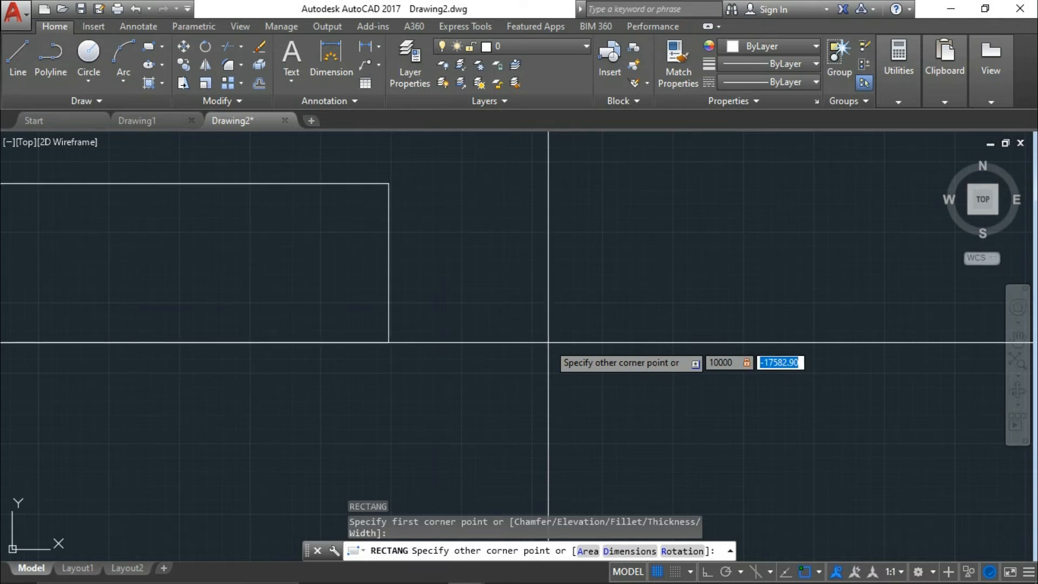
pyautogui.write('10000')
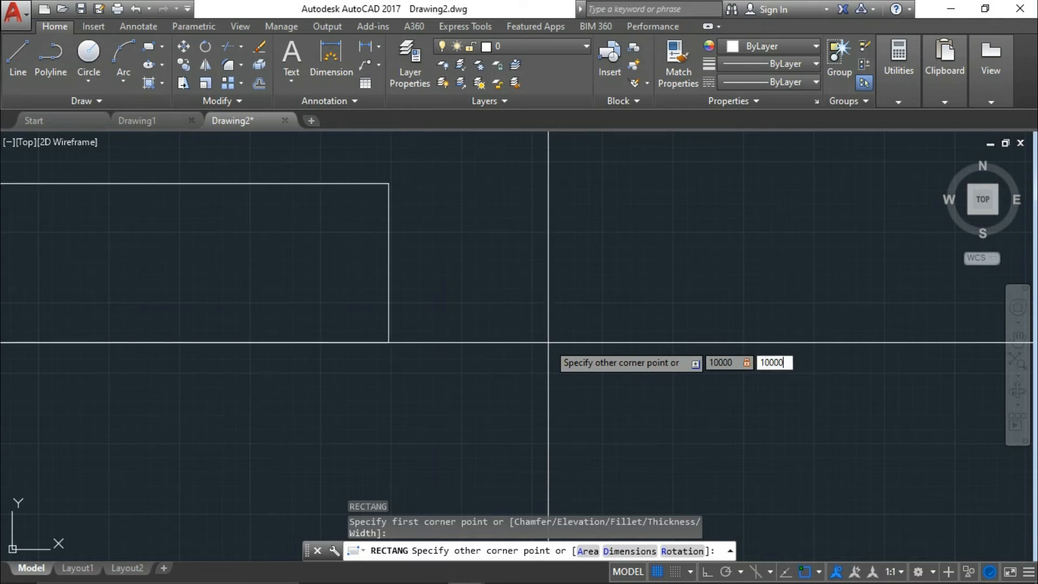
pyautogui.press('Return')
# Step: Select the 10000 mm square with a crossing window and delete it
pyautogui.scroll(-4, 468, 264)
pyautogui.scroll(5, 468, 264)
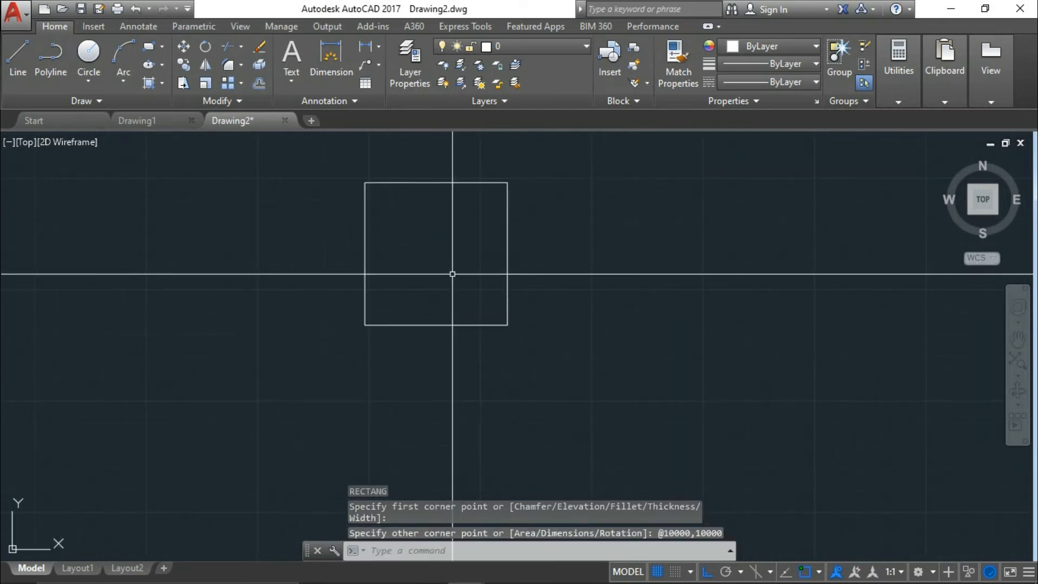
pyautogui.moveTo(396, 364); pyautogui.dragTo(465, 338, button='middle')
pyautogui.click(484, 332)
pyautogui.click(401, 303)
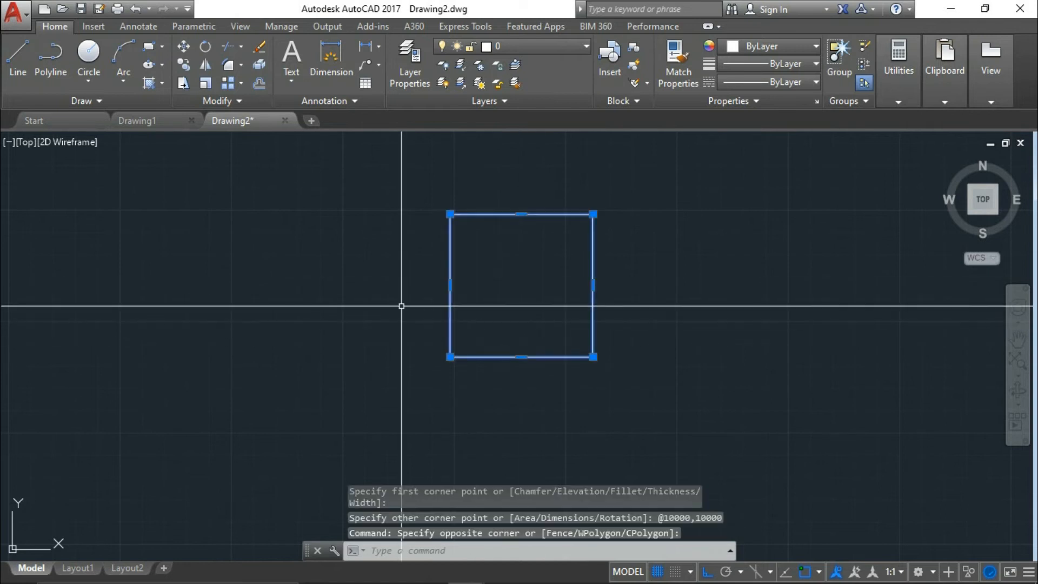
pyautogui.press('Delete')
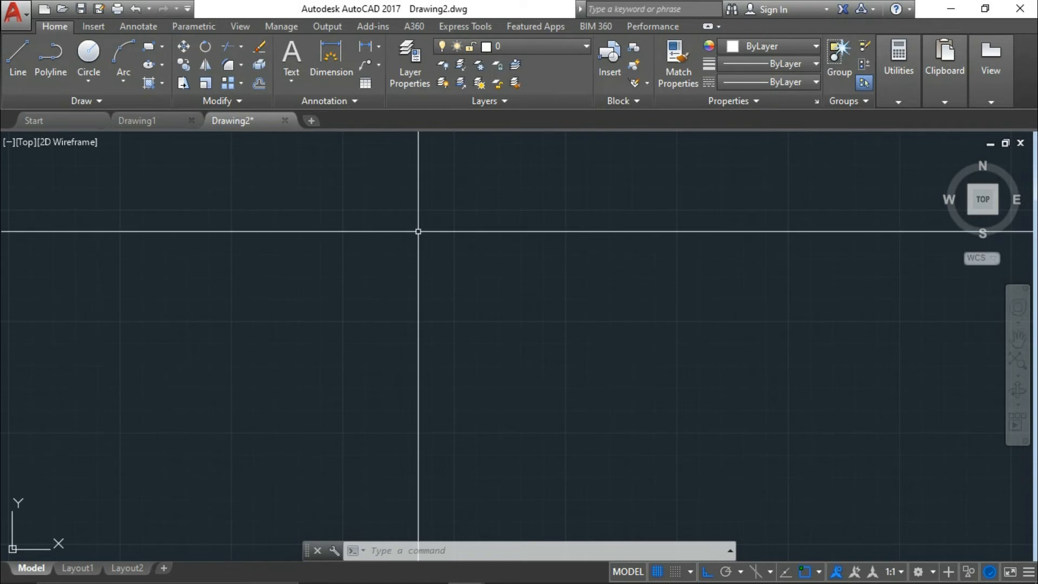
# Step: Draw a narrow upright ellipse with a vertical half-axis of about 227000 mm in the empty area below the existing shapes
pyautogui.scroll(-2, 391, 241)
pyautogui.moveTo(425, 276); pyautogui.dragTo(413, 303, button='middle')
pyautogui.scroll(-4, 412, 304)
pyautogui.moveTo(474, 318); pyautogui.dragTo(268, 263, button='middle')
pyautogui.moveTo(300, 314); pyautogui.dragTo(385, 256, button='middle')
pyautogui.scroll(-1, 366, 314)
pyautogui.moveTo(366, 315); pyautogui.dragTo(408, 250, button='middle')
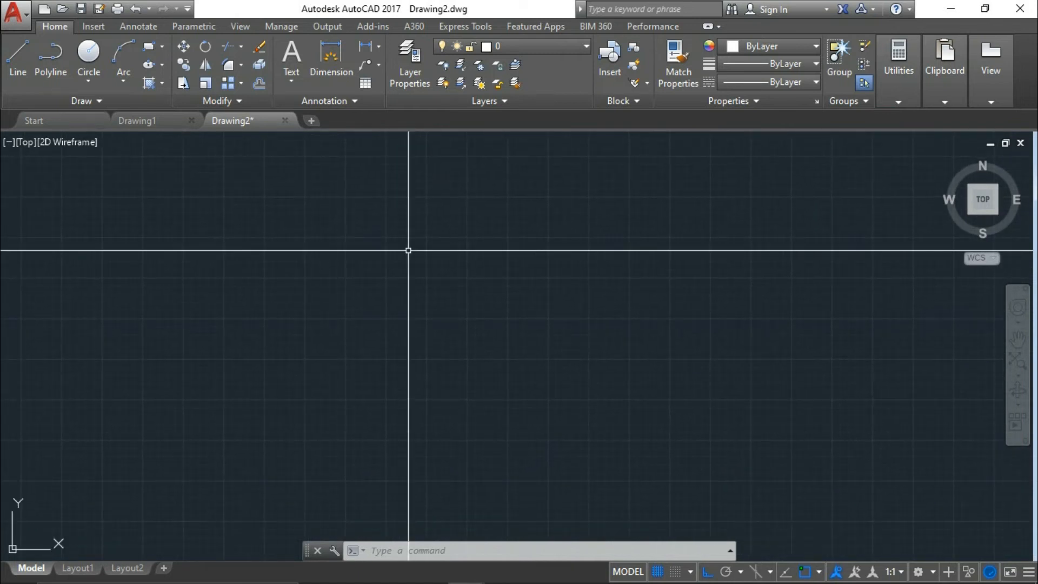
pyautogui.write('EL')
pyautogui.press('Return')
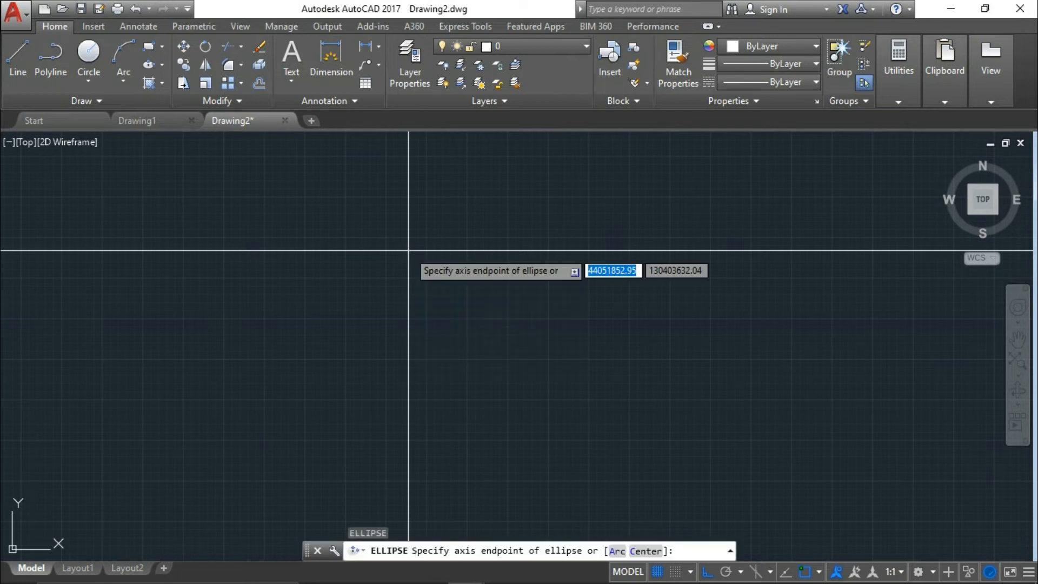
pyautogui.click(468, 252)
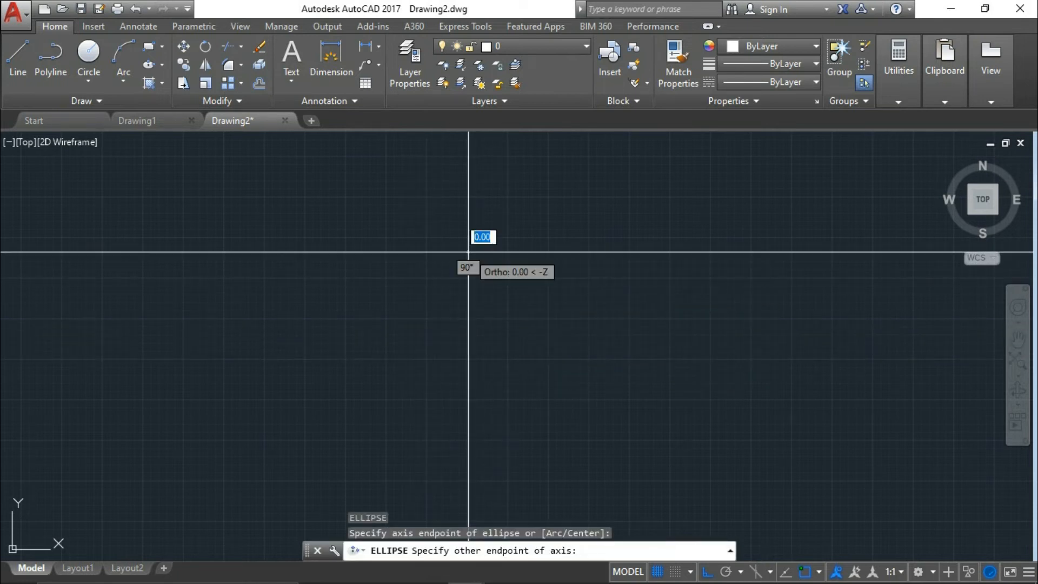
pyautogui.click(474, 345)
pyautogui.scroll(5, 474, 344)
pyautogui.scroll(-3, 475, 344)
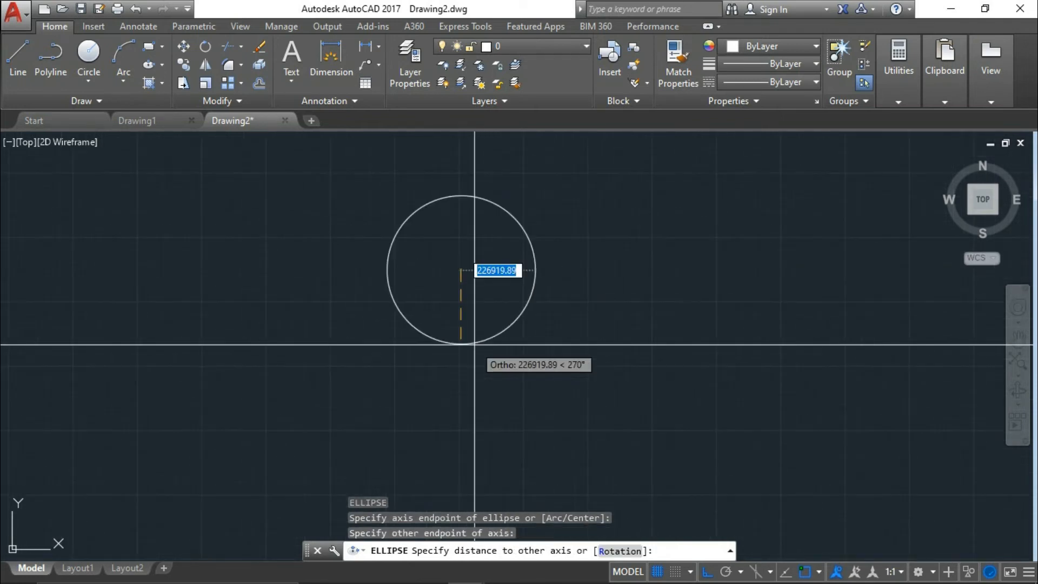
pyautogui.click(470, 306)
# Step: Draw a flat ellipse with a horizontal long axis to the right of the upright ellipse
pyautogui.scroll(-2, 540, 307)
pyautogui.moveTo(539, 308); pyautogui.dragTo(437, 328, button='middle')
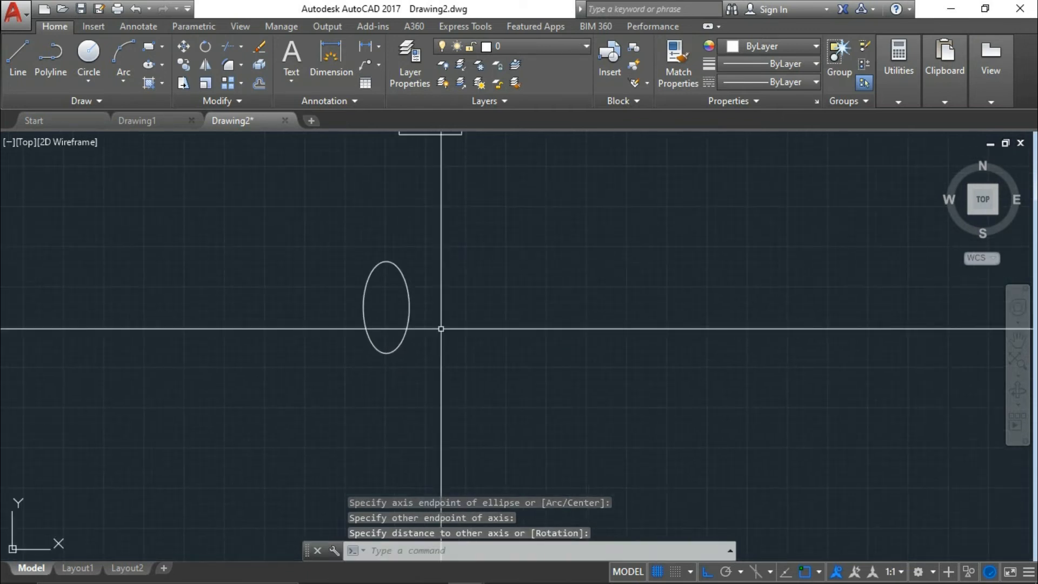
pyautogui.press('Return')
pyautogui.click(451, 307)
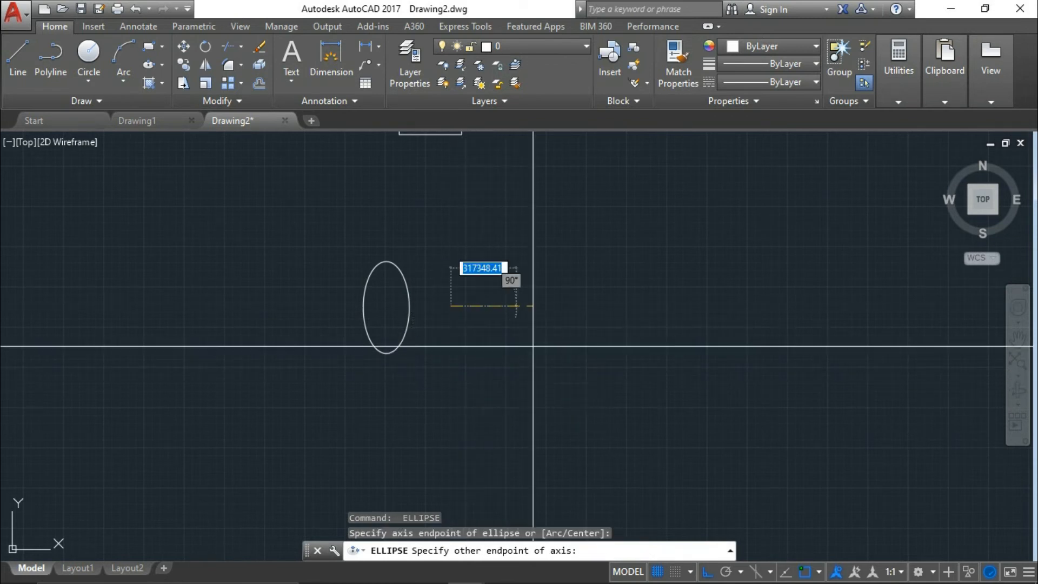
pyautogui.click(581, 314)
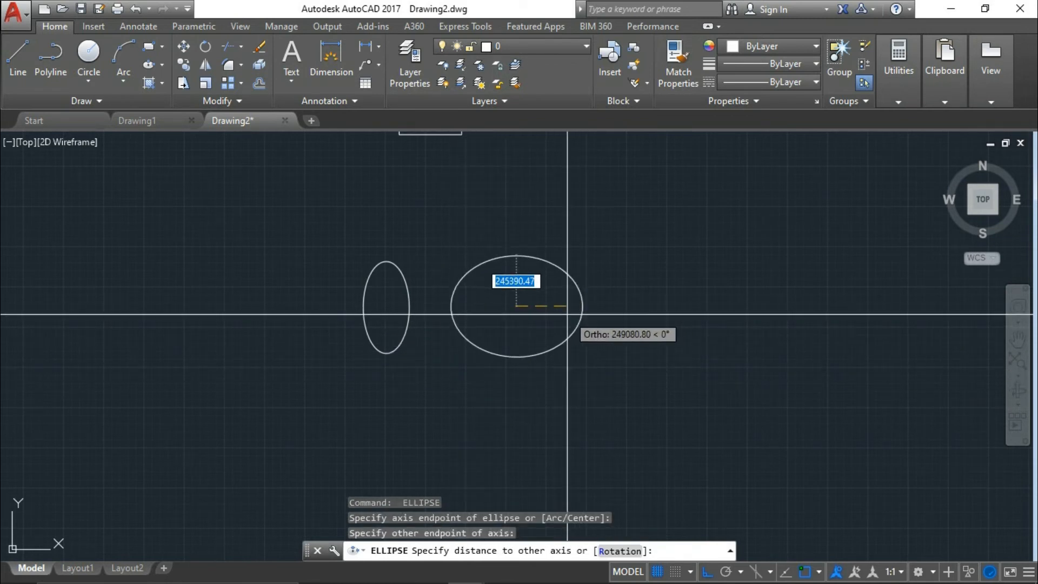
pyautogui.click(540, 312)
# Step: Select both ellipses with a crossing window and erase them
pyautogui.scroll(-2, 509, 297)
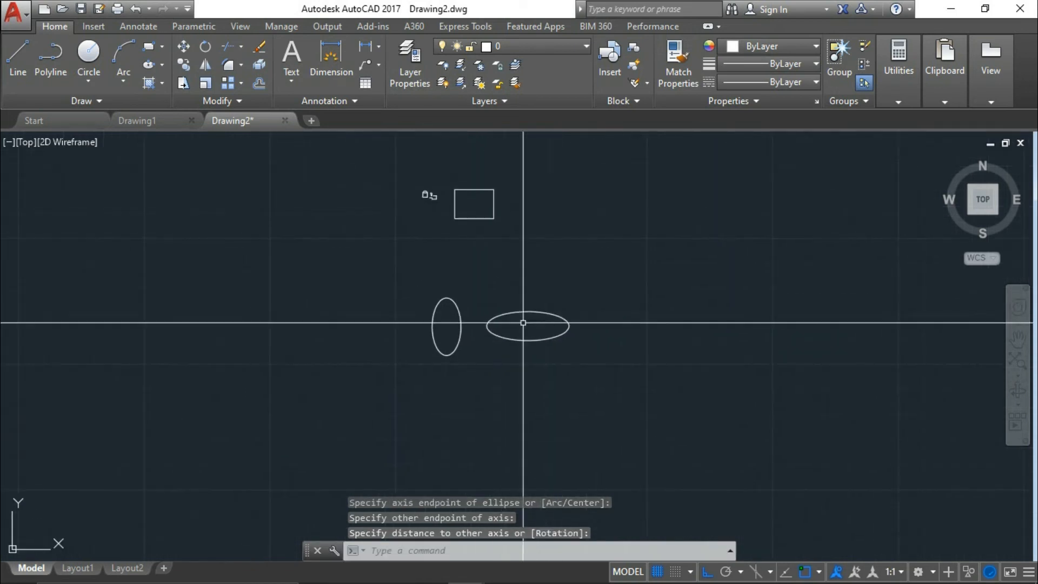
pyautogui.click(628, 380)
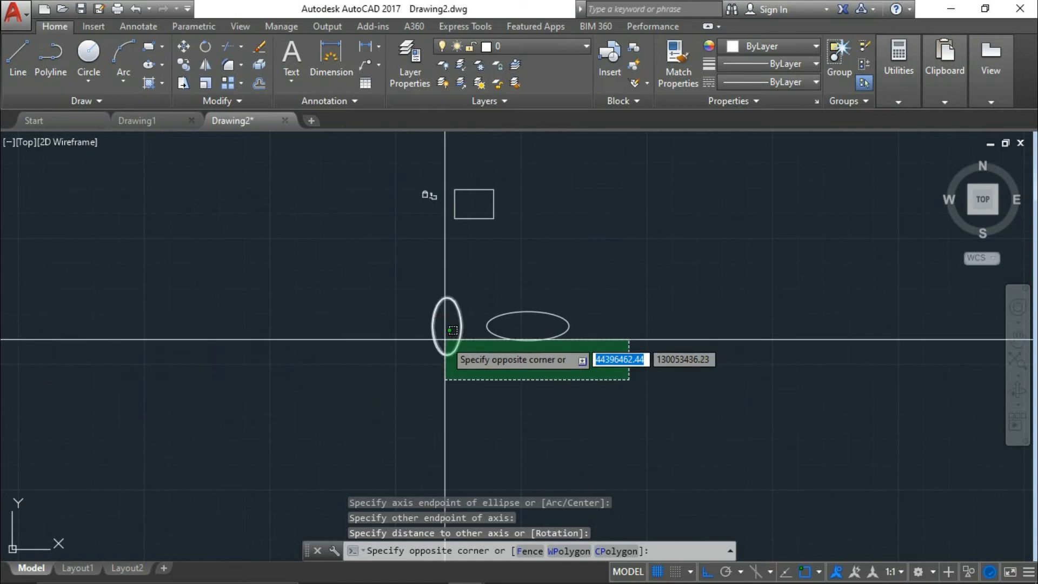
pyautogui.click(369, 272)
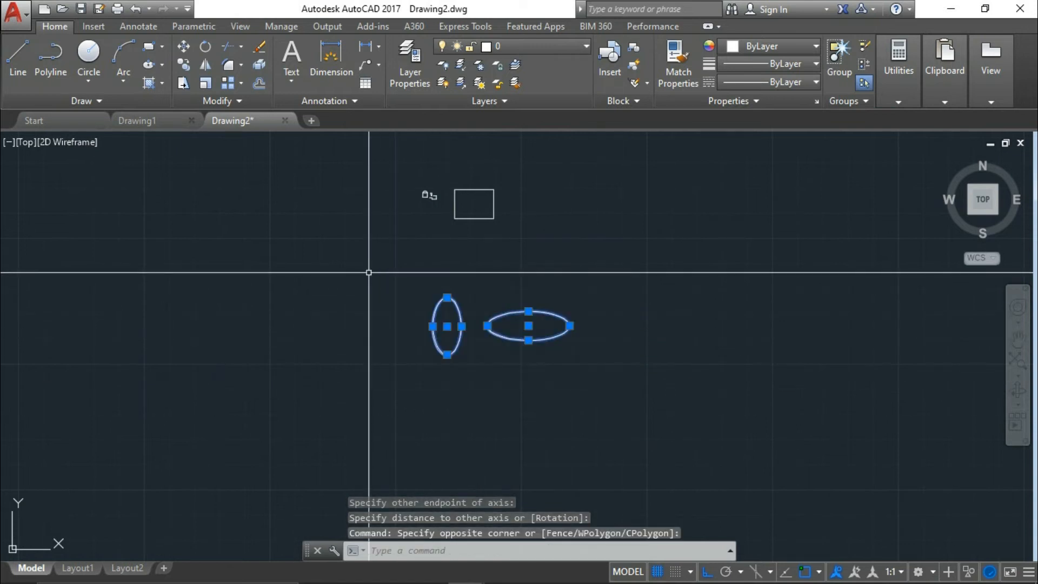
pyautogui.write('E')
pyautogui.press('Return')
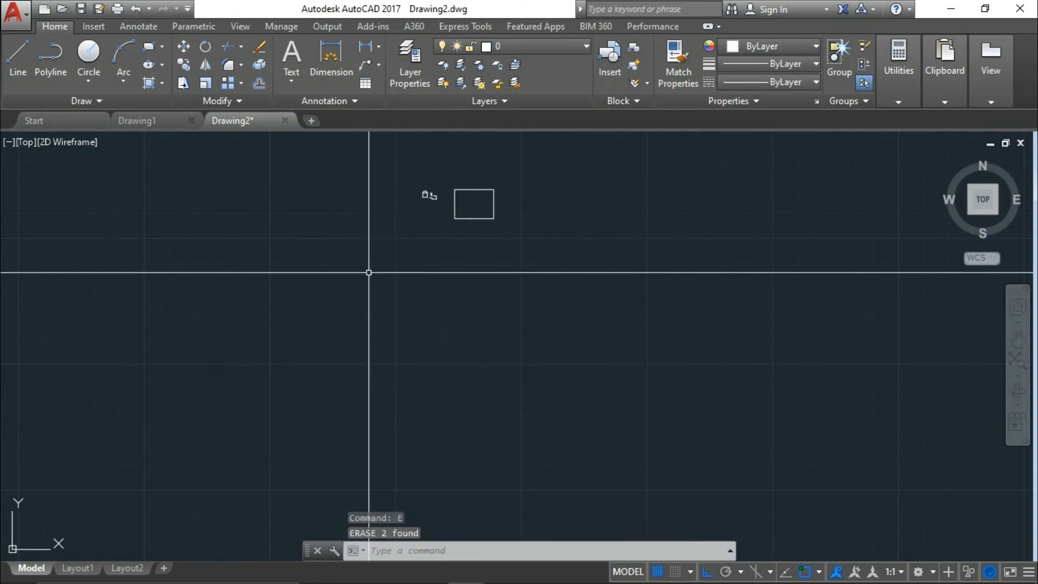
# Step: Draw a horizontal construction line through two points in the empty area below the existing shapes
pyautogui.moveTo(304, 280); pyautogui.dragTo(412, 324, button='middle')
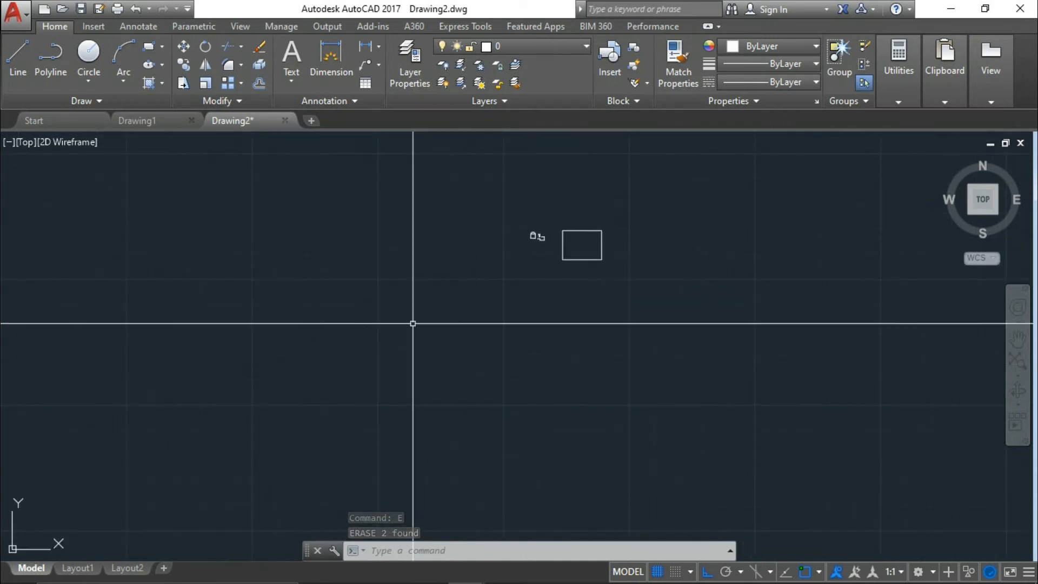
pyautogui.moveTo(546, 317); pyautogui.dragTo(442, 344, button='middle')
pyautogui.scroll(3, 465, 317)
pyautogui.moveTo(485, 279); pyautogui.dragTo(390, 260, button='middle')
pyautogui.click(303, 189)
pyautogui.press('Escape')
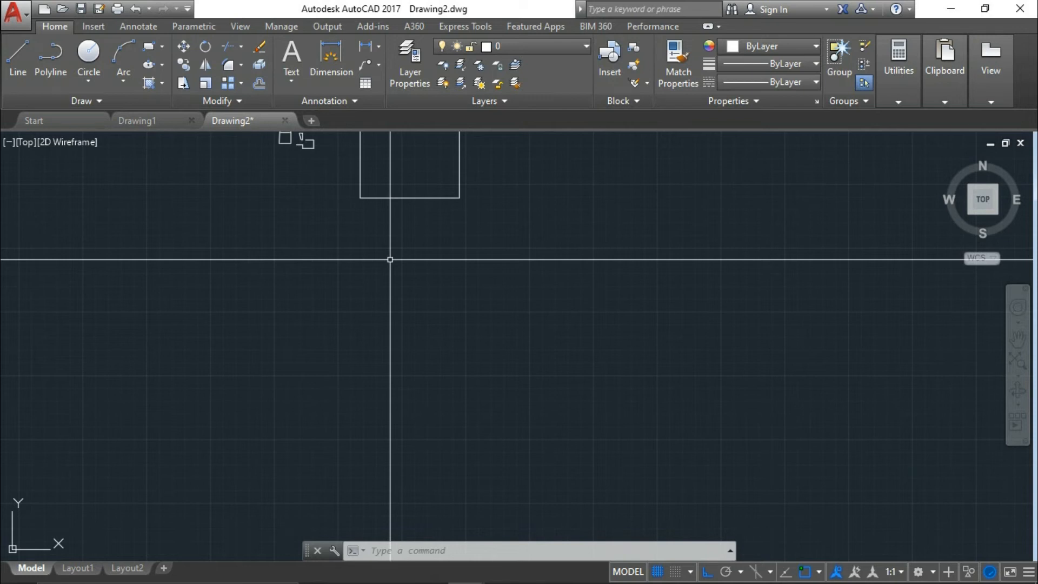
pyautogui.write('XL')
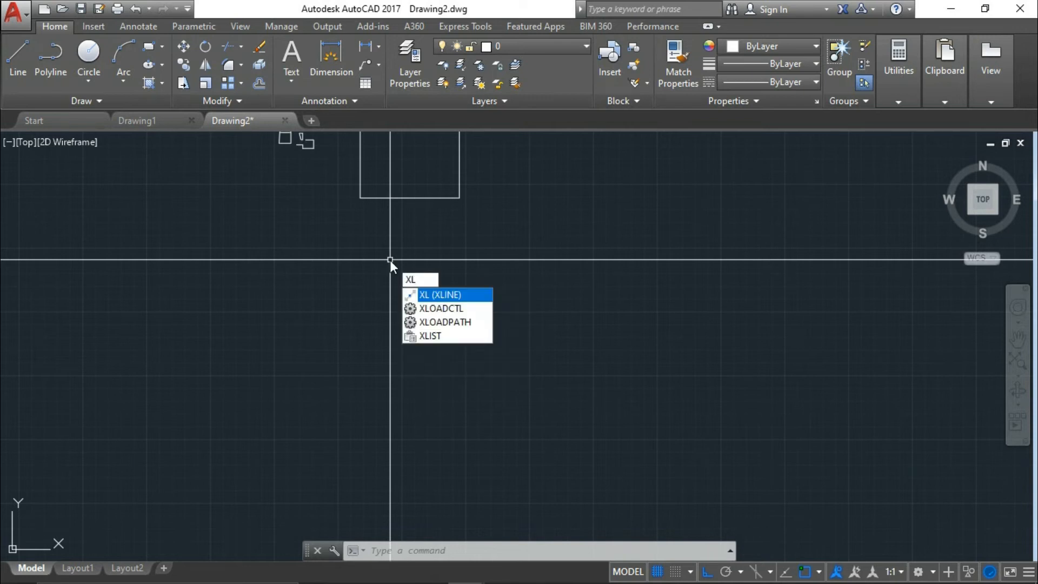
pyautogui.press('Return')
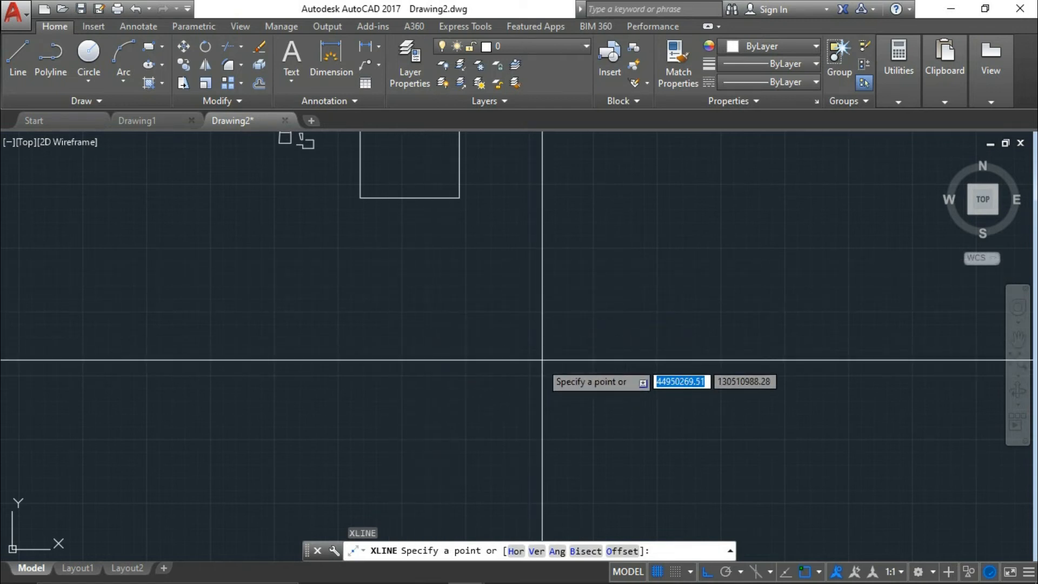
pyautogui.click(569, 349)
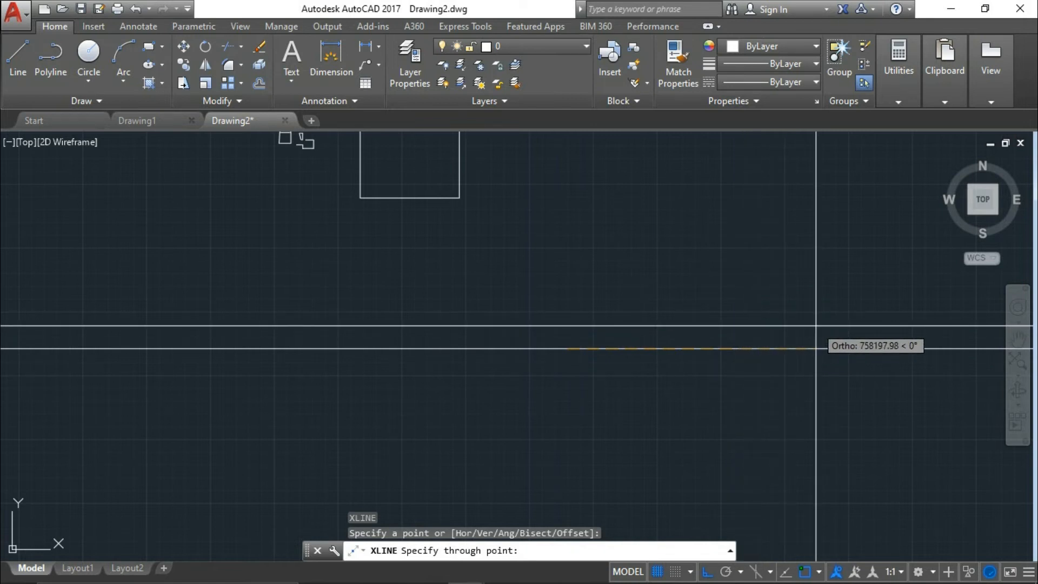
pyautogui.click(894, 348)
pyautogui.press('Escape')
pyautogui.scroll(-5, 627, 434)
pyautogui.moveTo(627, 434); pyautogui.dragTo(360, 349, button='middle')
pyautogui.moveTo(385, 406); pyautogui.dragTo(619, 371, button='middle')
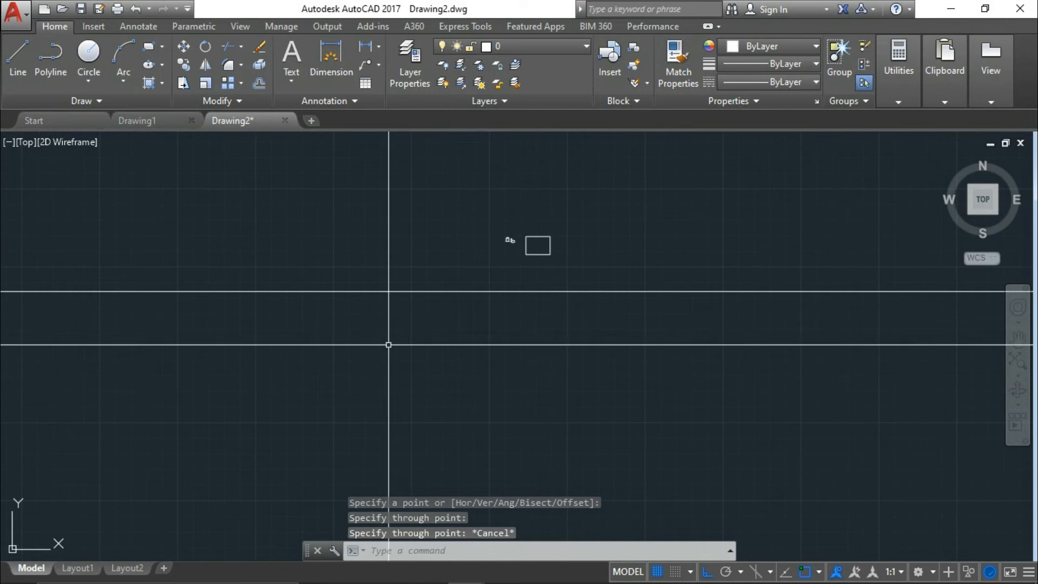
pyautogui.moveTo(356, 365)
pyautogui.mouseDown(button='middle')
pyautogui.moveTo(478, 401)
pyautogui.moveTo(305, 438)
pyautogui.mouseUp(button='middle')
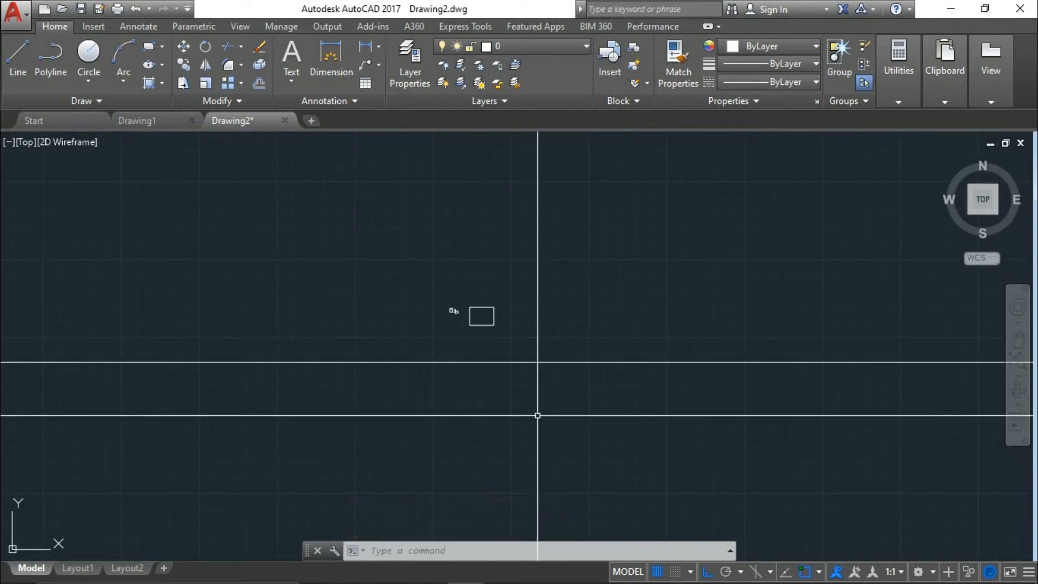
pyautogui.write('xl')
pyautogui.press('Return')
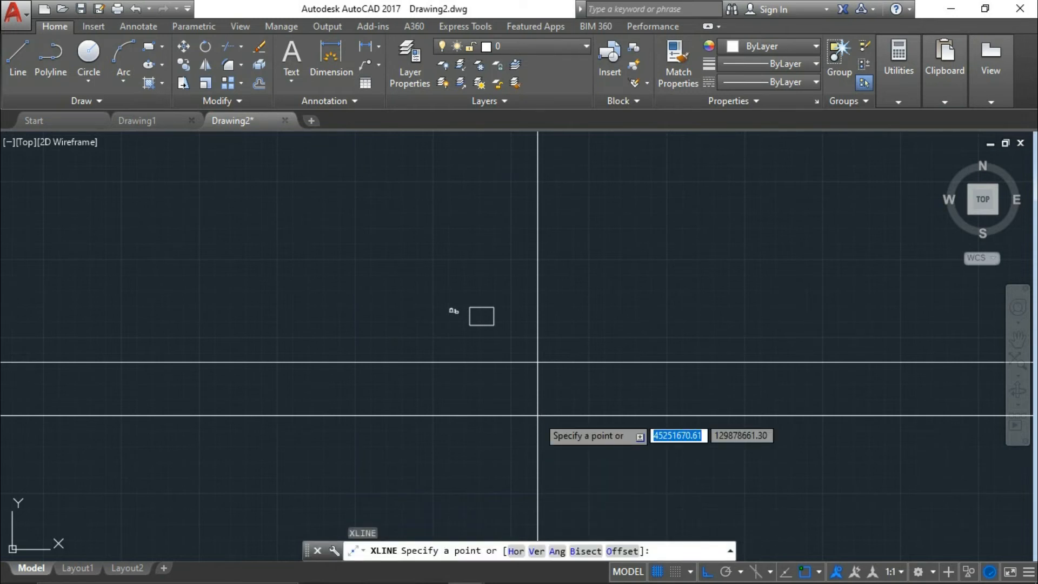
pyautogui.press('Escape')
# Step: Draw a vertical construction line to the right of the rectangle, crossing the horizontal one
pyautogui.moveTo(556, 408); pyautogui.dragTo(490, 389, button='middle')
pyautogui.write('xl')
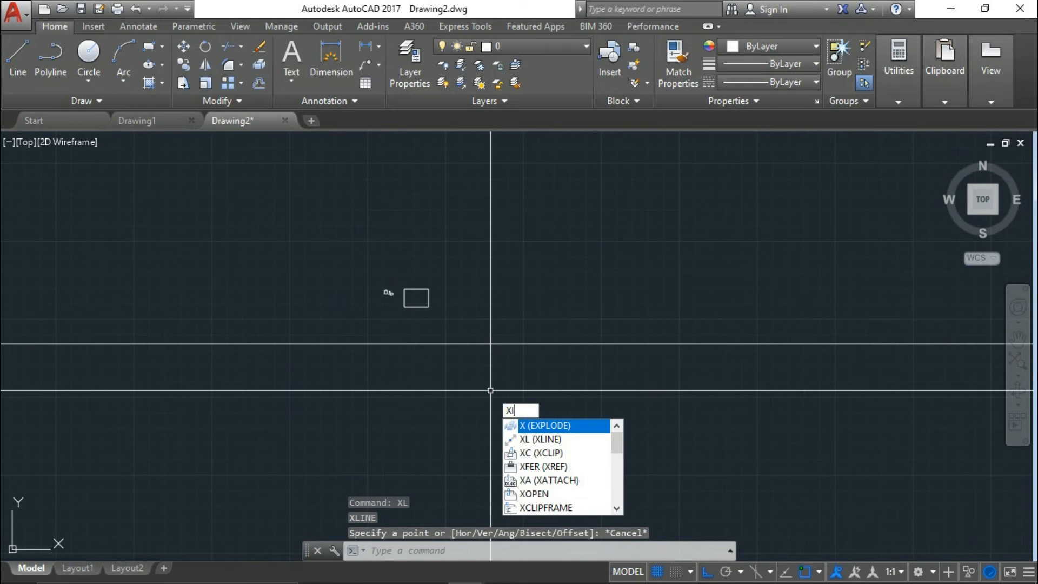
pyautogui.press('Return')
pyautogui.click(523, 394)
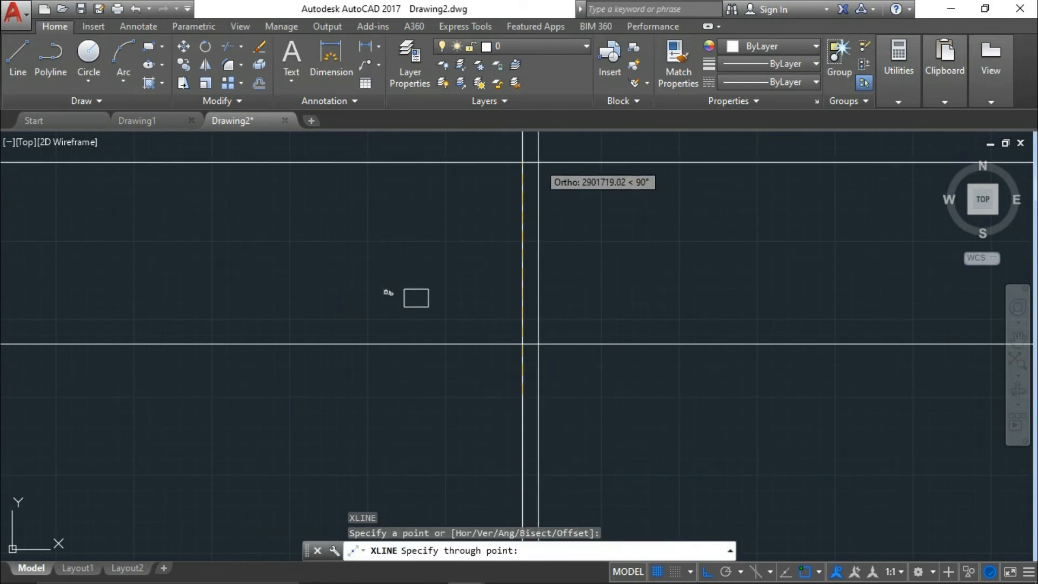
pyautogui.click(537, 181)
pyautogui.press('Escape')
# Step: Select both construction lines with a crossing window around their intersection and delete them
pyautogui.scroll(4, 524, 372)
pyautogui.scroll(-5, 408, 318)
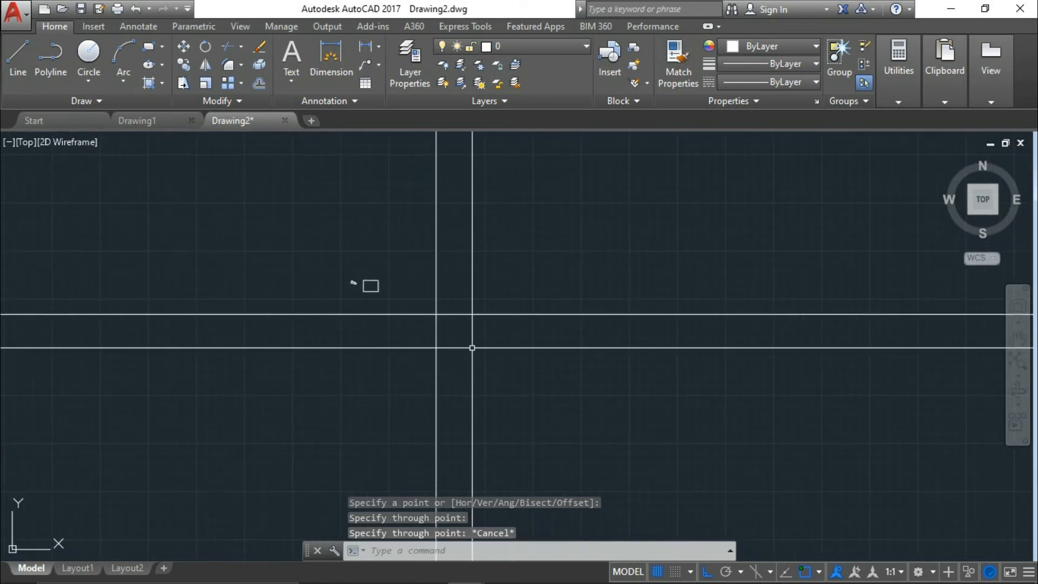
pyautogui.moveTo(388, 358); pyautogui.dragTo(547, 333, button='middle')
pyautogui.scroll(3, 579, 271)
pyautogui.scroll(4, 618, 353)
pyautogui.scroll(-5, 594, 308)
pyautogui.click(634, 299)
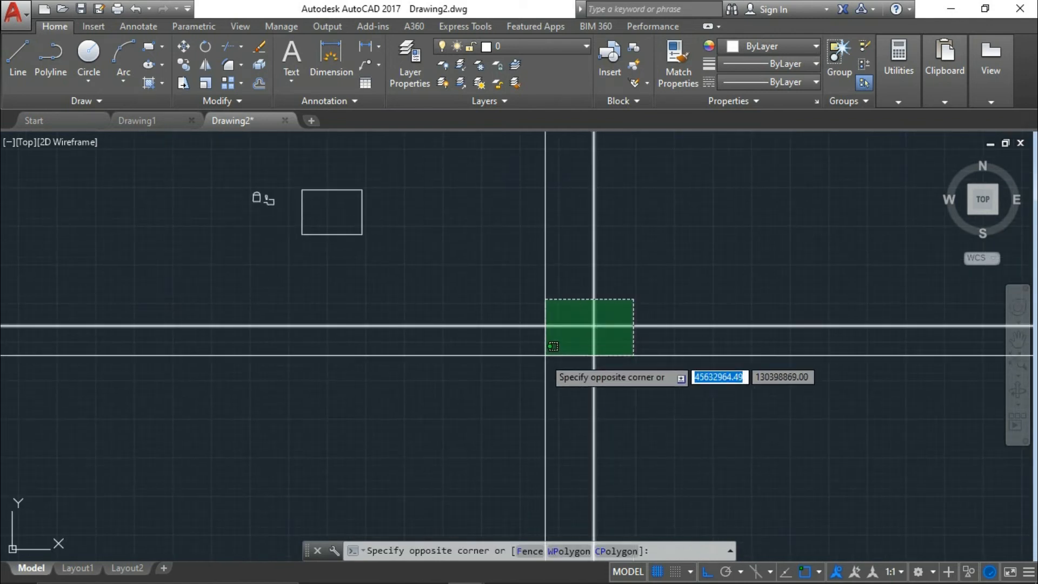
pyautogui.click(542, 357)
pyautogui.press('Delete')
# Step: Draw nine horizontal construction lines at varied spacing below the rectangle, using the Hor option of XLINE
pyautogui.scroll(-2, 449, 301)
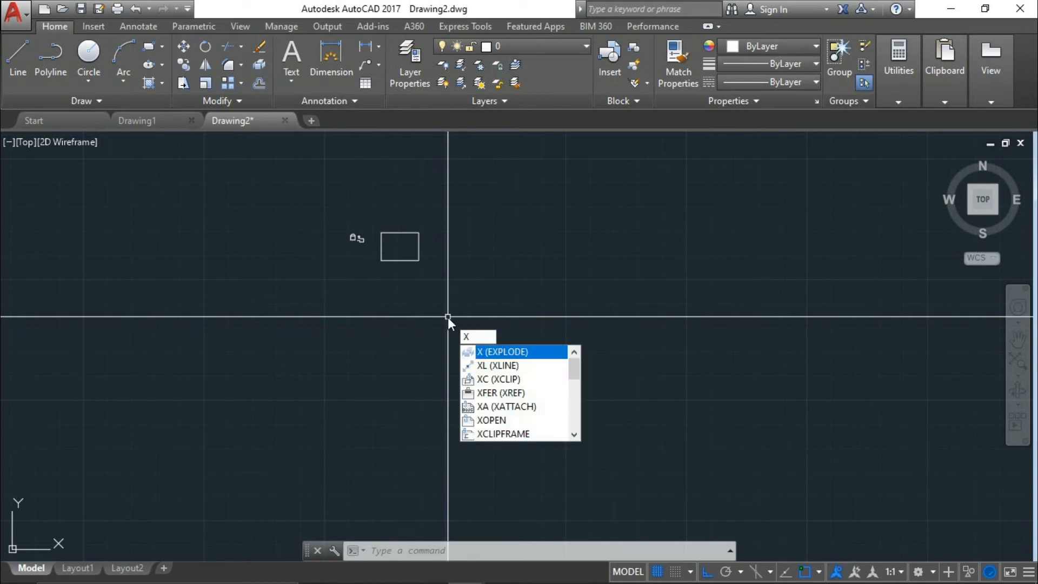
pyautogui.write('l')
pyautogui.press('Return')
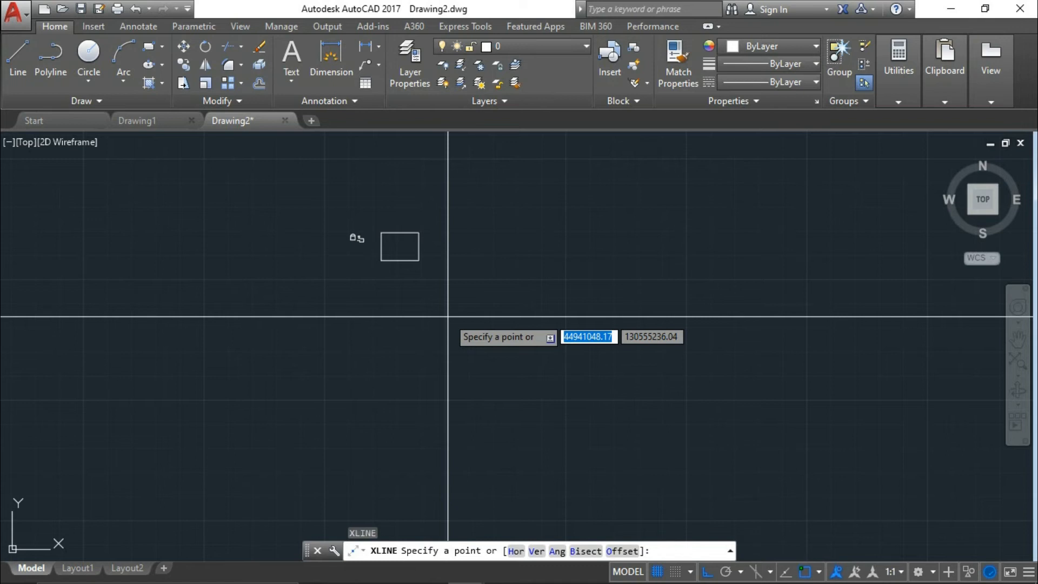
pyautogui.write('h')
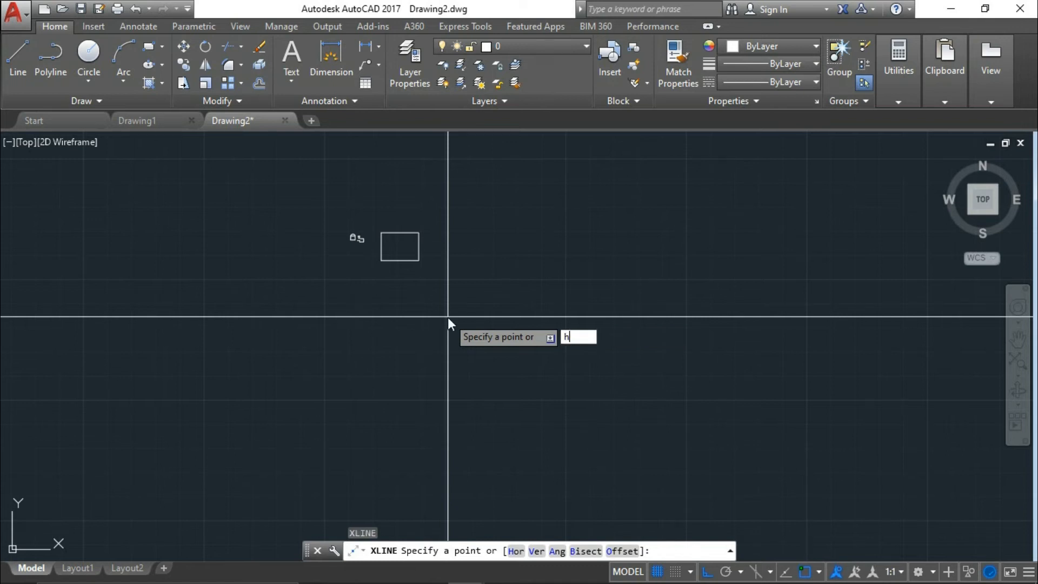
pyautogui.press('Return')
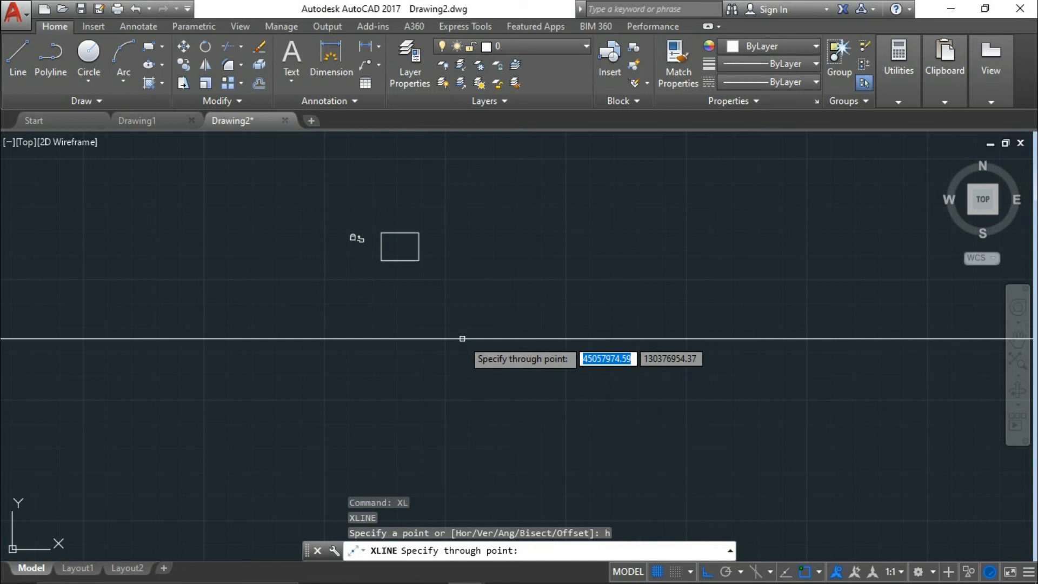
pyautogui.click(348, 442)
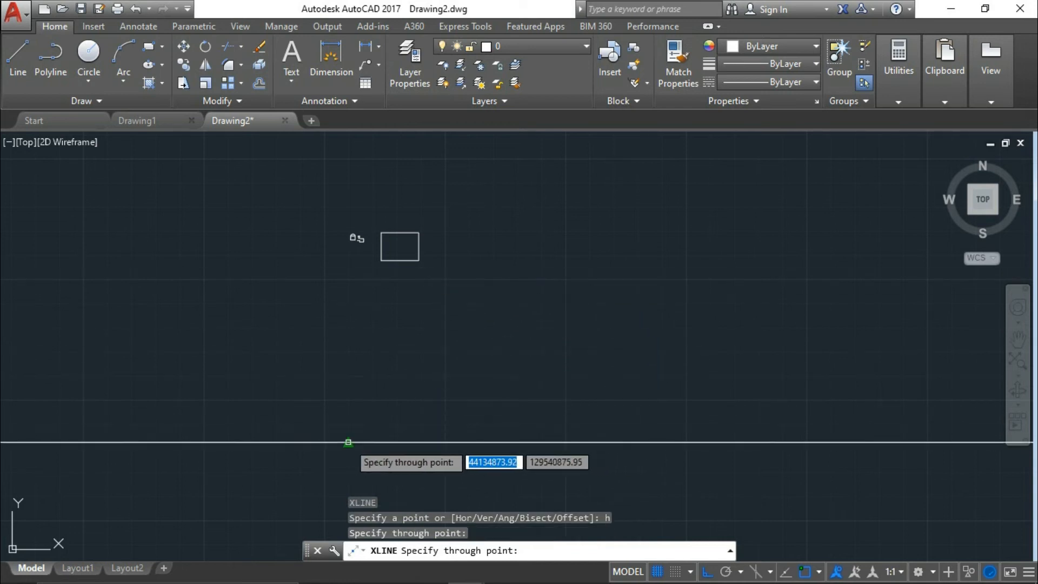
pyautogui.click(346, 416)
pyautogui.click(344, 370)
pyautogui.click(342, 330)
pyautogui.click(339, 300)
pyautogui.click(417, 350)
pyautogui.click(471, 396)
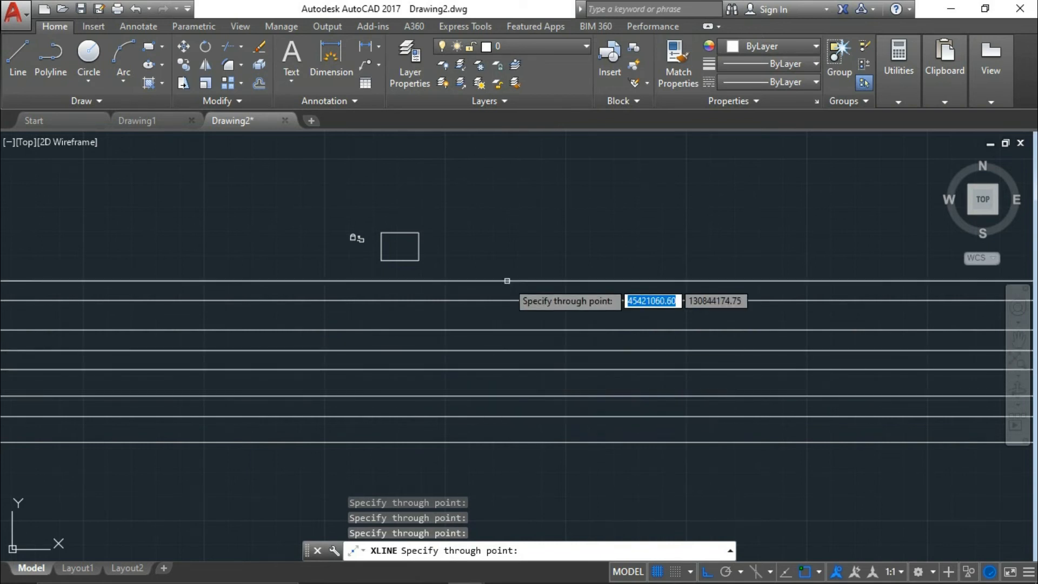
pyautogui.scroll(-2, 476, 311)
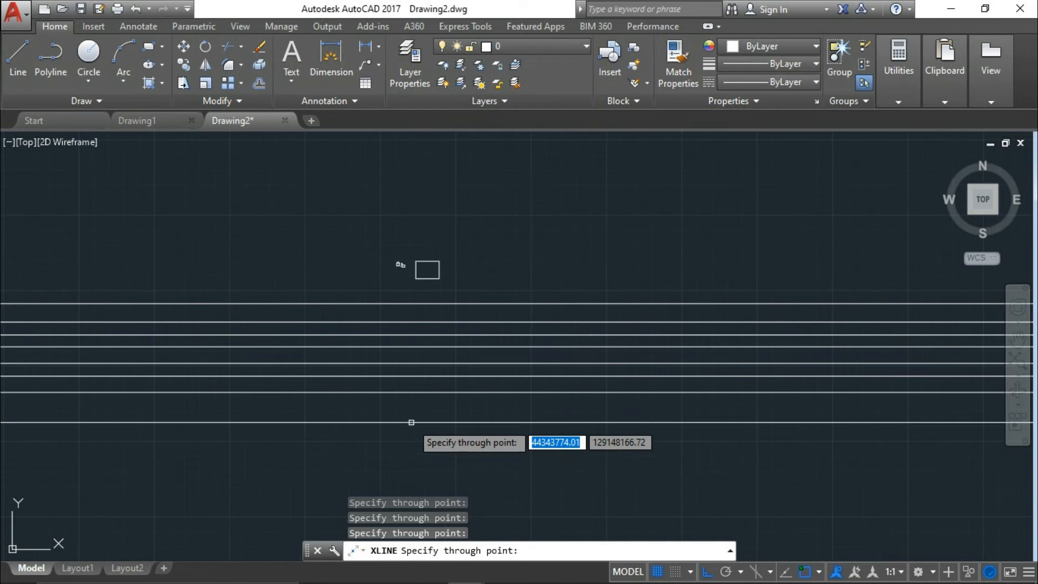
pyautogui.click(403, 409)
pyautogui.click(462, 443)
pyautogui.press('Escape')
# Step: Erase all nine horizontal construction lines, selecting them with crossing windows
pyautogui.click(504, 454)
pyautogui.click(457, 340)
pyautogui.write('e')
pyautogui.press('Return')
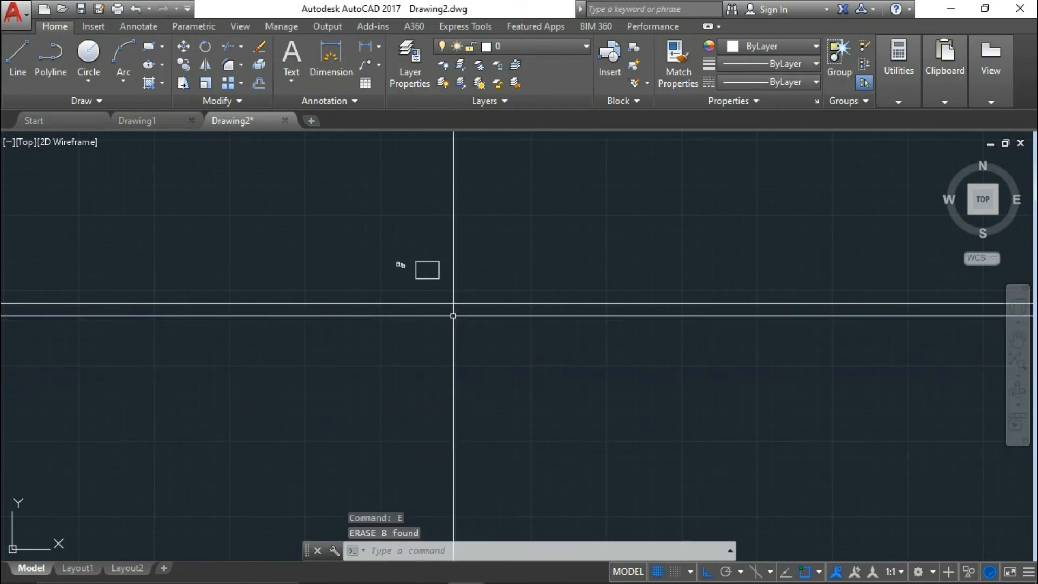
pyautogui.scroll(3, 498, 299)
pyautogui.click(521, 294)
pyautogui.click(470, 338)
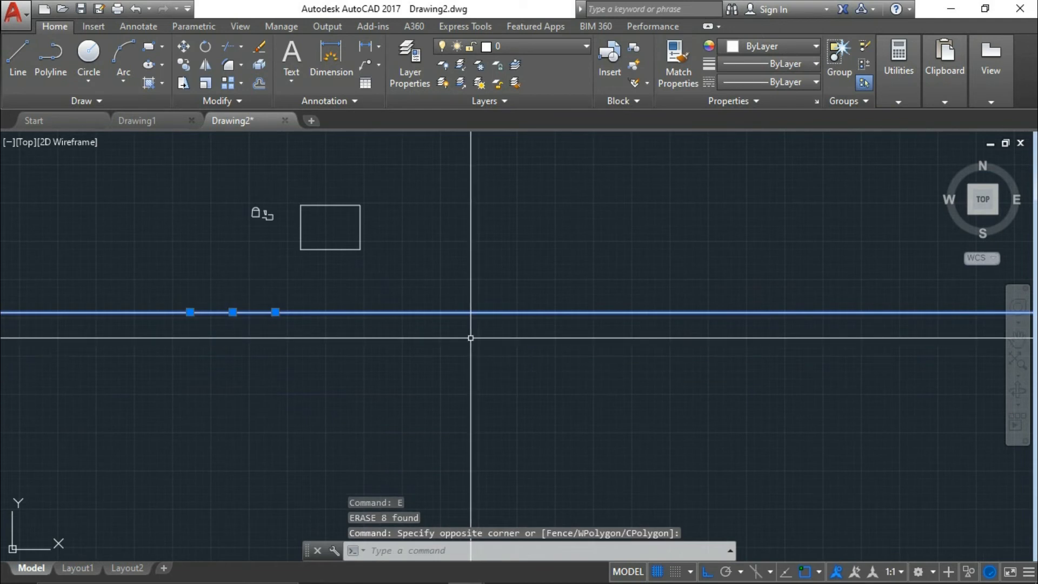
pyautogui.write('e')
pyautogui.press('Return')
# Step: Draw seven horizontal construction lines with the Hor option, one through the rectangle and the others spaced out below it
pyautogui.write('xl')
pyautogui.press('Return')
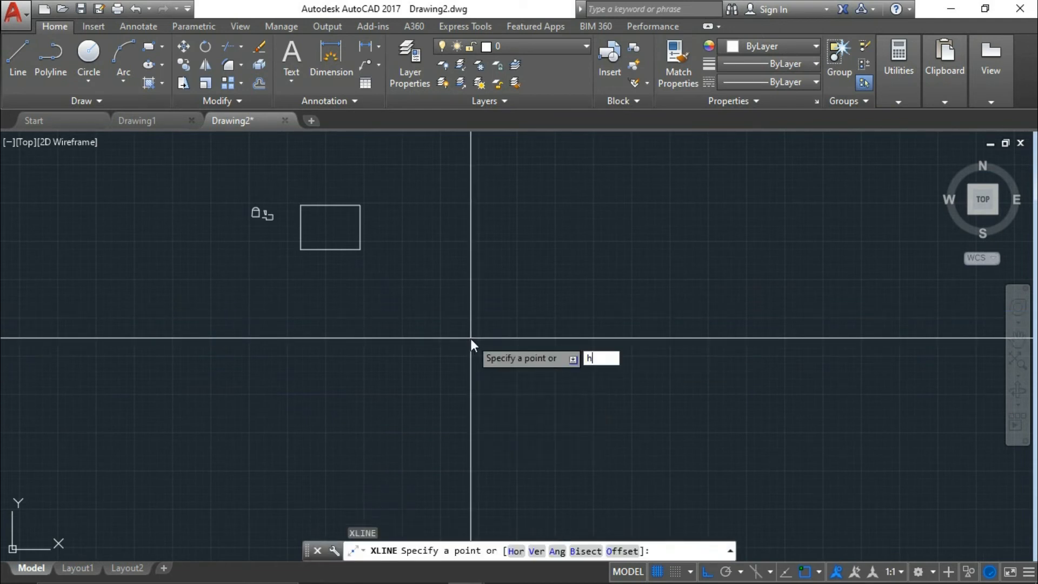
pyautogui.press('Return')
pyautogui.click(477, 268)
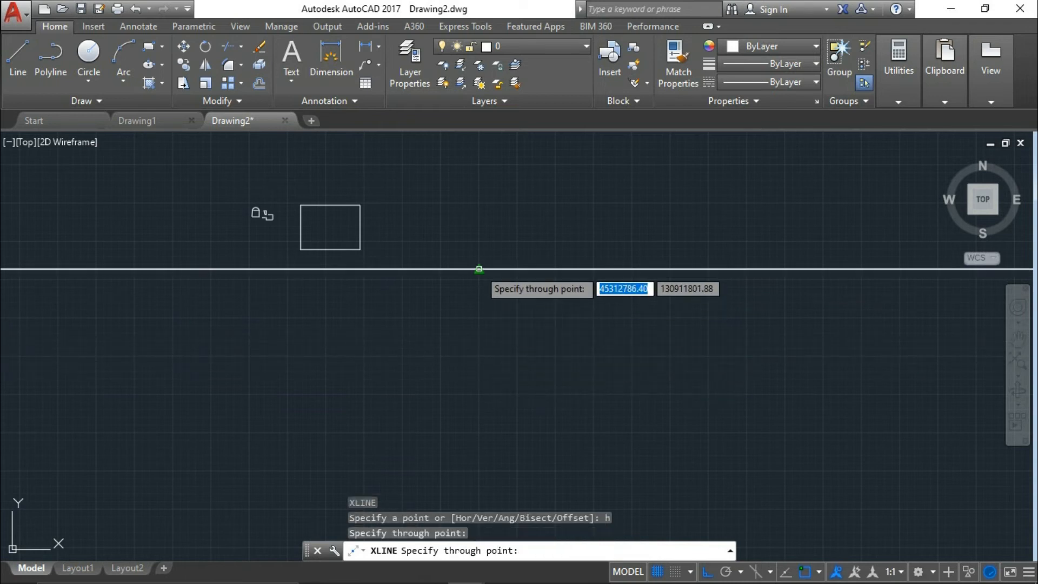
pyautogui.click(487, 321)
pyautogui.click(489, 393)
pyautogui.click(492, 359)
pyautogui.click(505, 441)
pyautogui.click(513, 241)
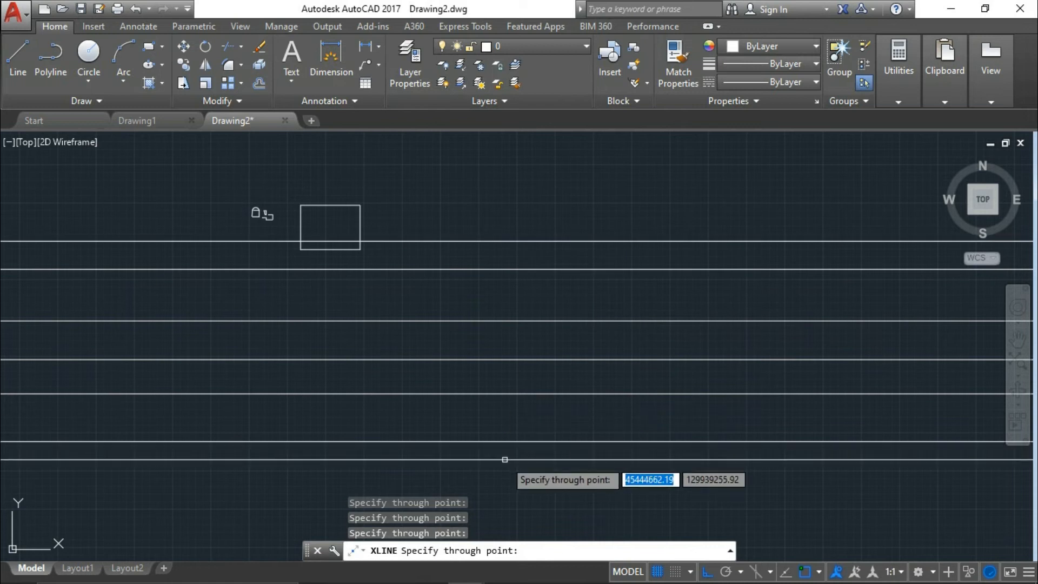
pyautogui.click(517, 473)
pyautogui.press('Escape')
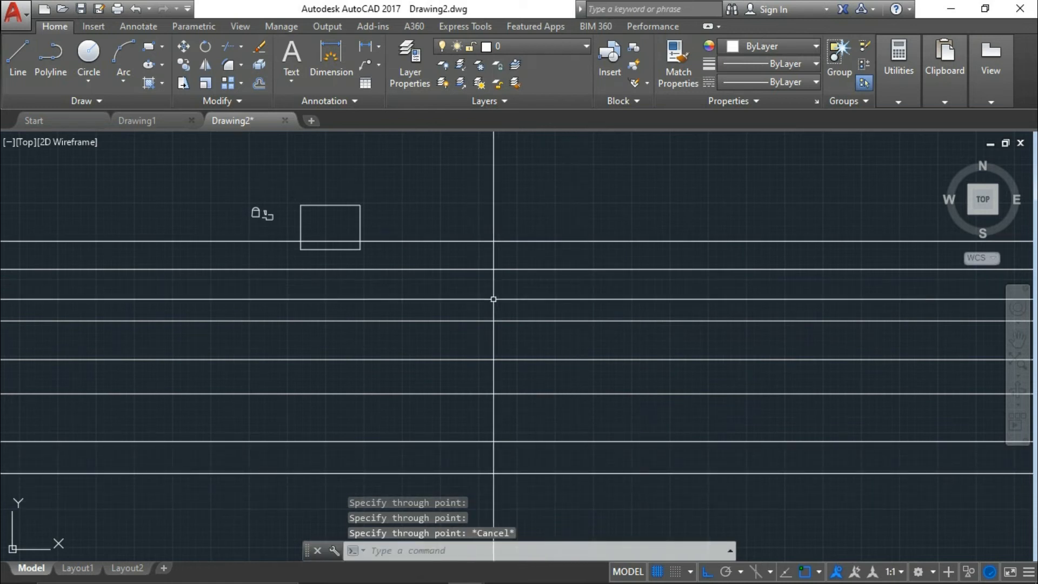
# Step: Erase the seven horizontal construction lines in two crossing selections, the lower five first and the upper two second
pyautogui.click(664, 499)
pyautogui.click(578, 295)
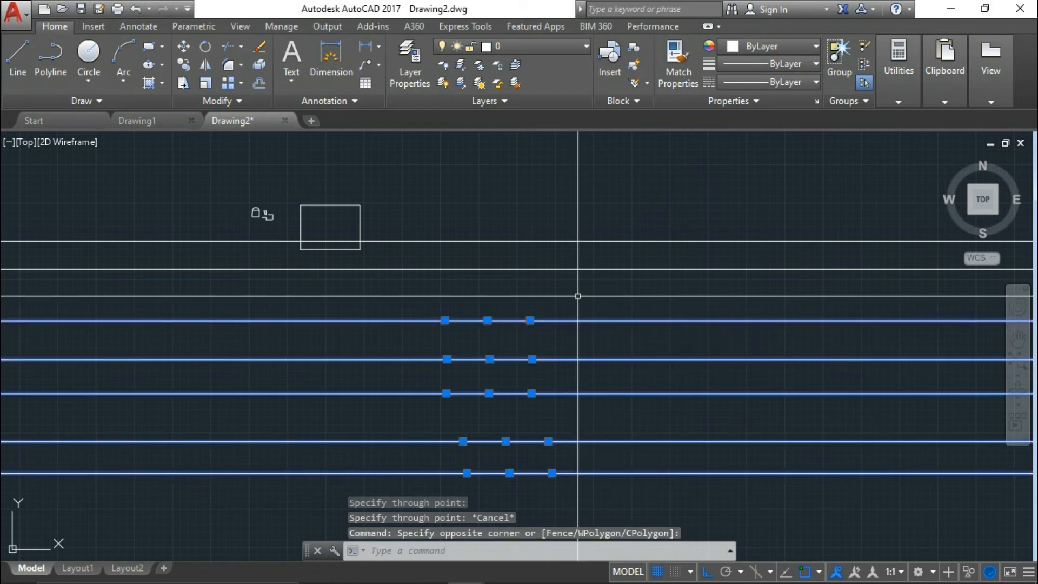
pyautogui.write('e')
pyautogui.press('Return')
pyautogui.click(621, 297)
pyautogui.click(557, 200)
pyautogui.write('e')
pyautogui.press('Return')
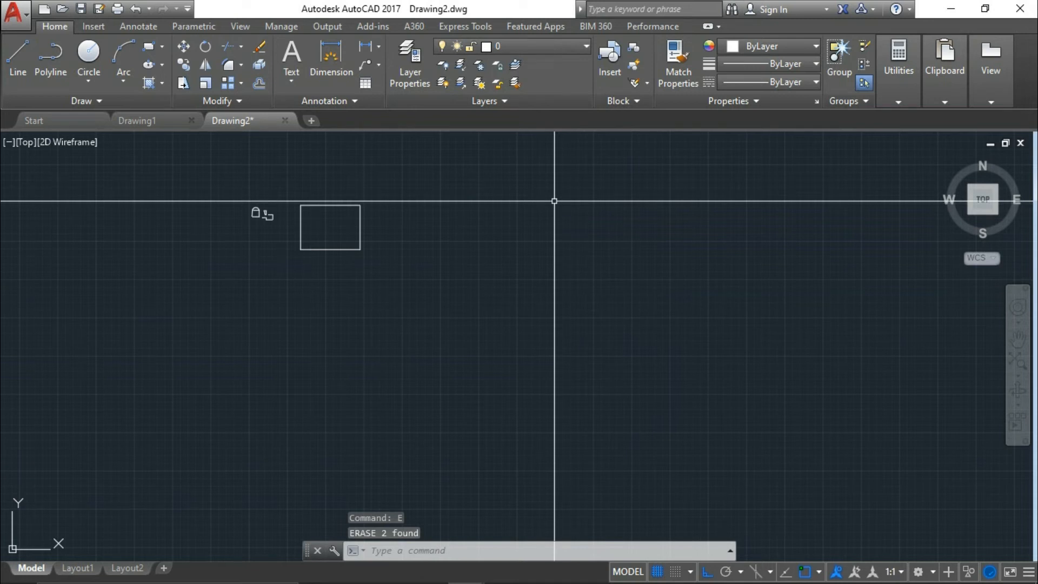
# Step: Draw a series of vertical construction lines at varied spacing across the drawing area, using the Ver option of XLINE
pyautogui.write('xl')
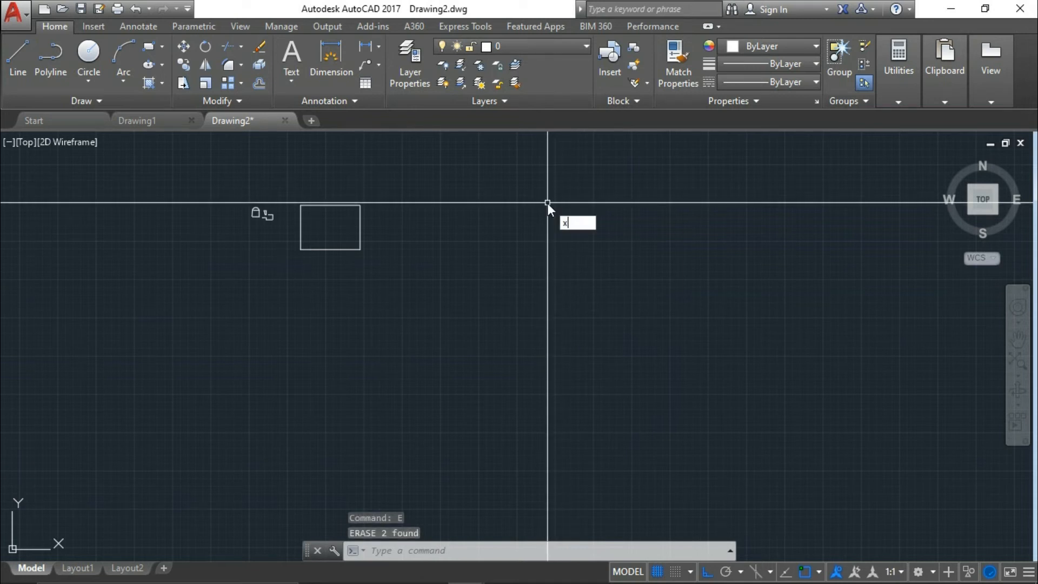
pyautogui.press('Return')
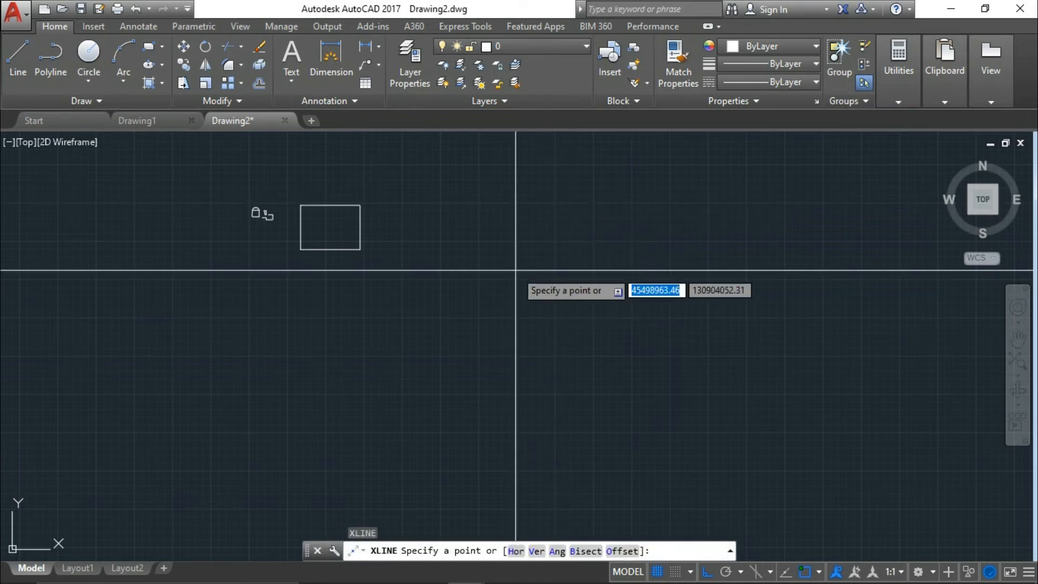
pyautogui.write('v')
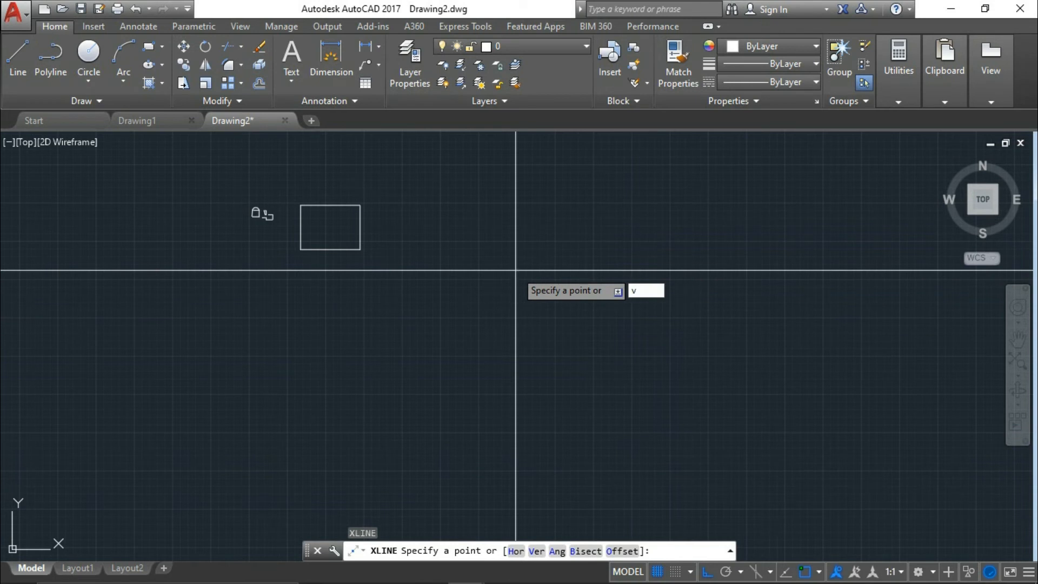
pyautogui.press('Return')
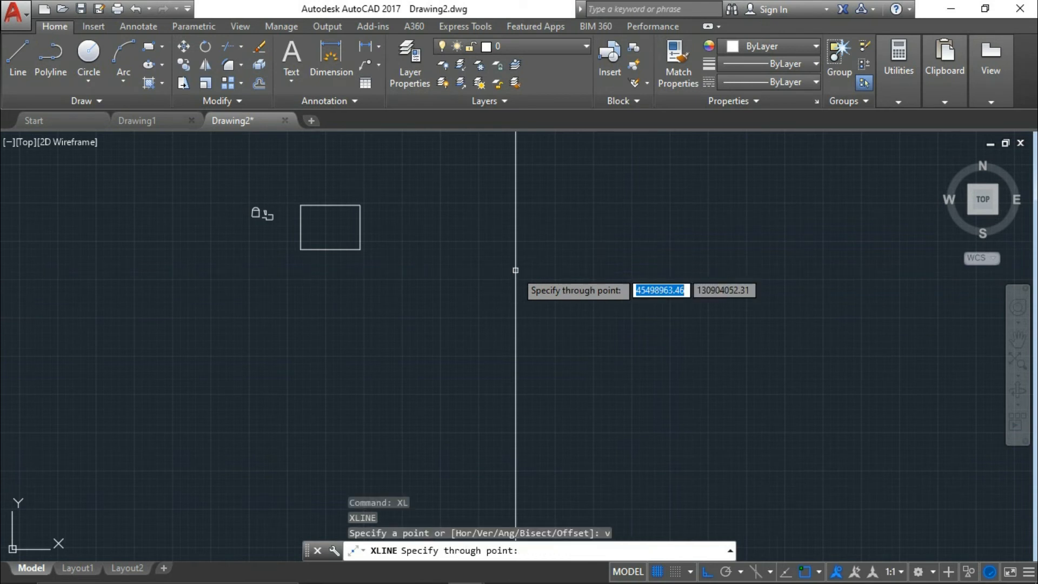
pyautogui.click(408, 254)
pyautogui.click(656, 307)
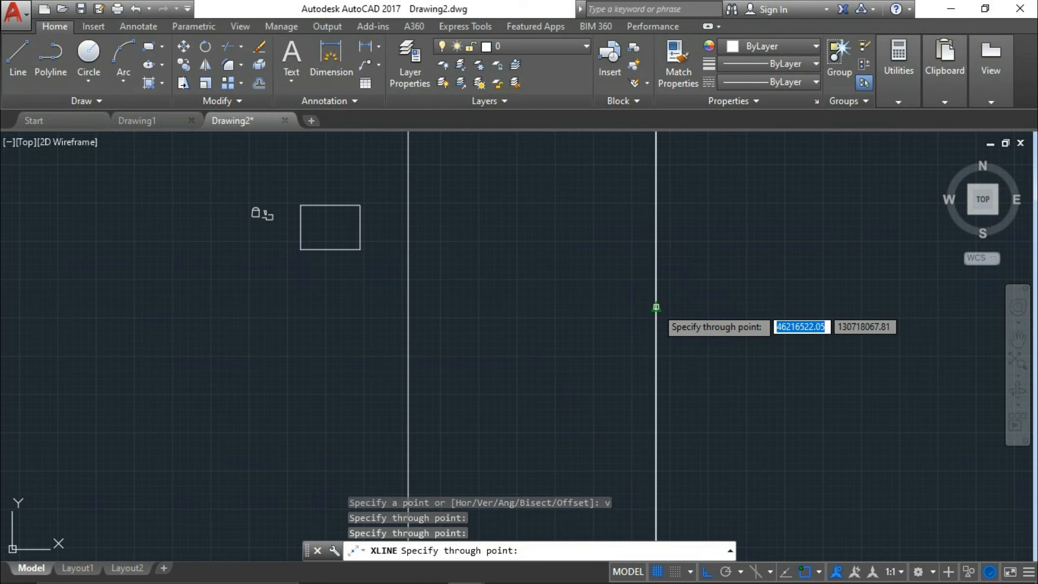
pyautogui.click(528, 371)
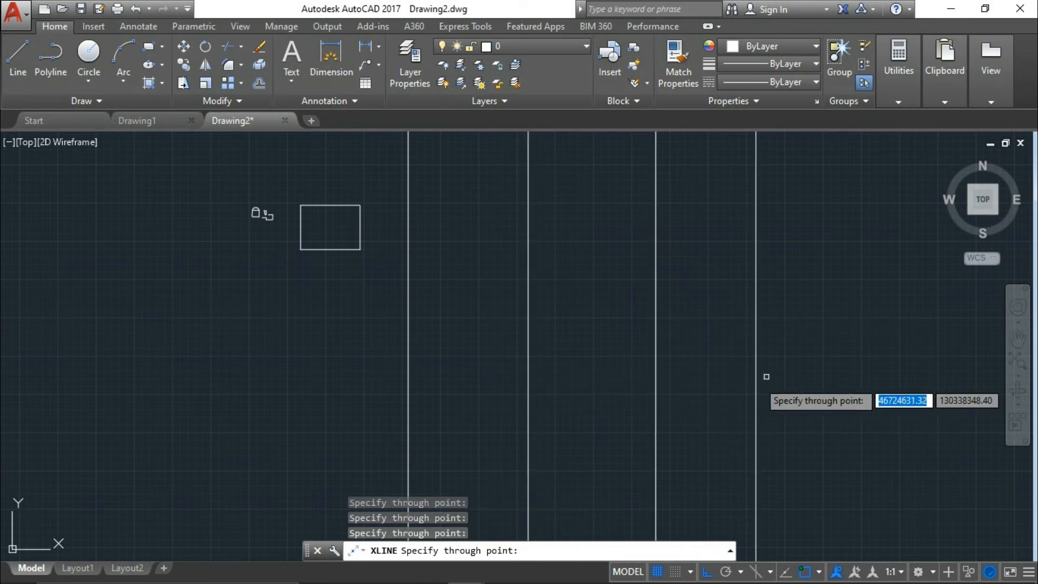
pyautogui.click(794, 341)
pyautogui.click(251, 371)
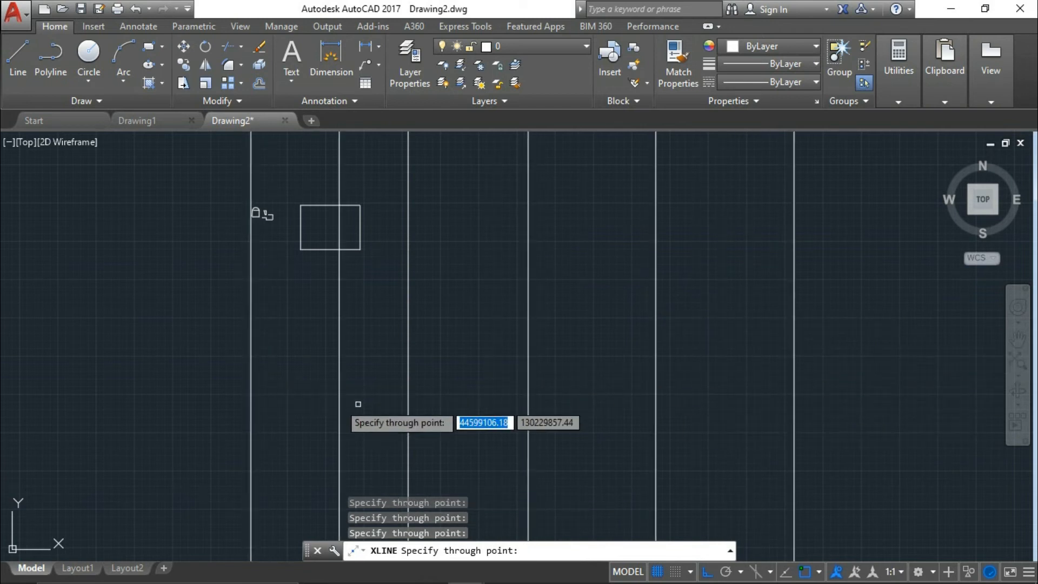
pyautogui.click(479, 389)
pyautogui.click(563, 382)
pyautogui.click(676, 387)
pyautogui.click(574, 397)
pyautogui.click(596, 405)
pyautogui.press('Escape')
# Step: Select all the vertical construction lines with one wide crossing window and erase them
pyautogui.click(835, 411)
pyautogui.click(182, 390)
pyautogui.write('e')
pyautogui.press('Return')
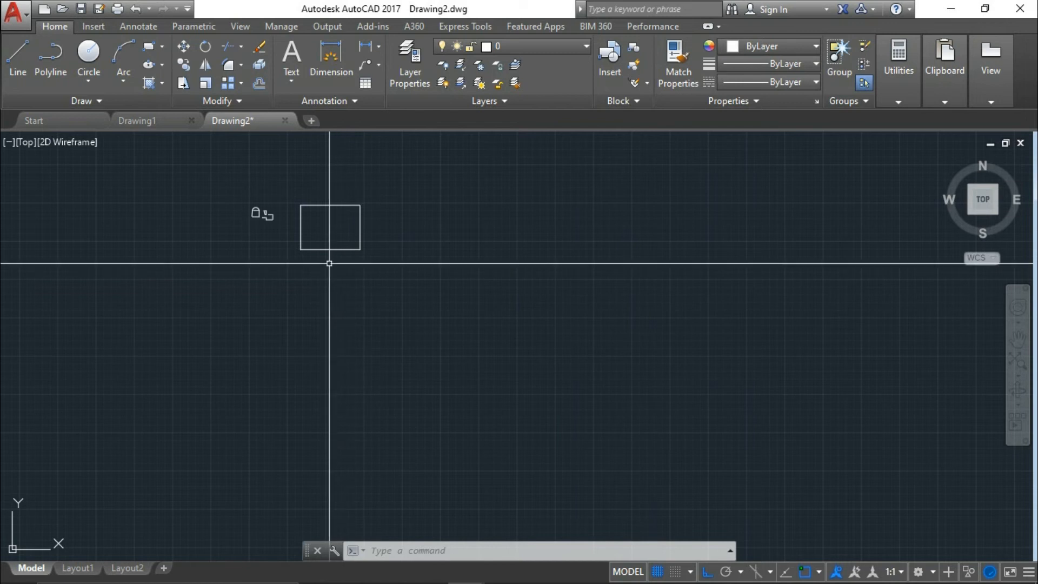
pyautogui.moveTo(268, 234); pyautogui.dragTo(427, 272, button='middle')
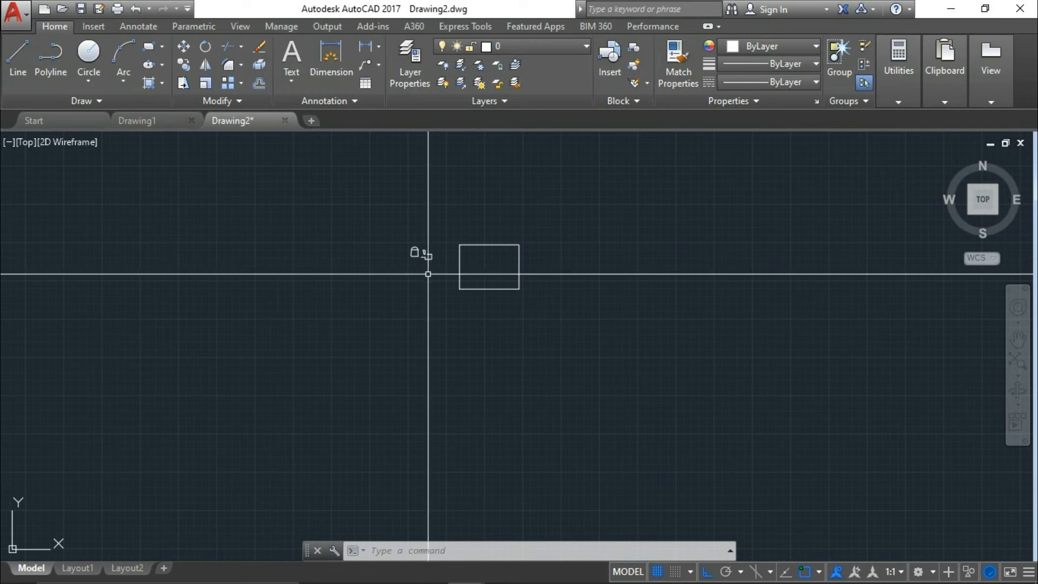
pyautogui.moveTo(431, 323); pyautogui.dragTo(476, 301, button='middle')
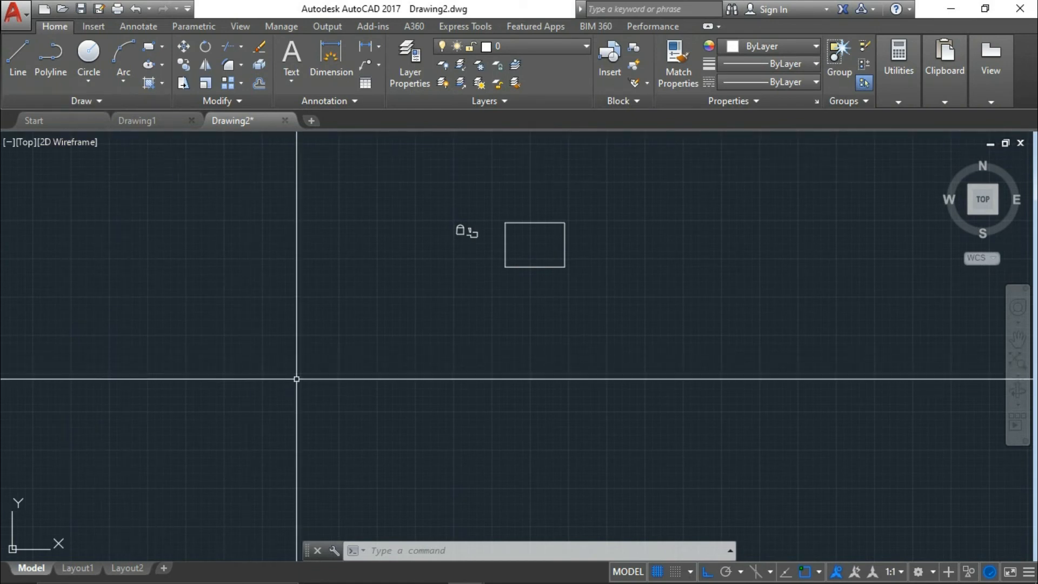
pyautogui.moveTo(297, 378); pyautogui.dragTo(275, 350, button='middle')
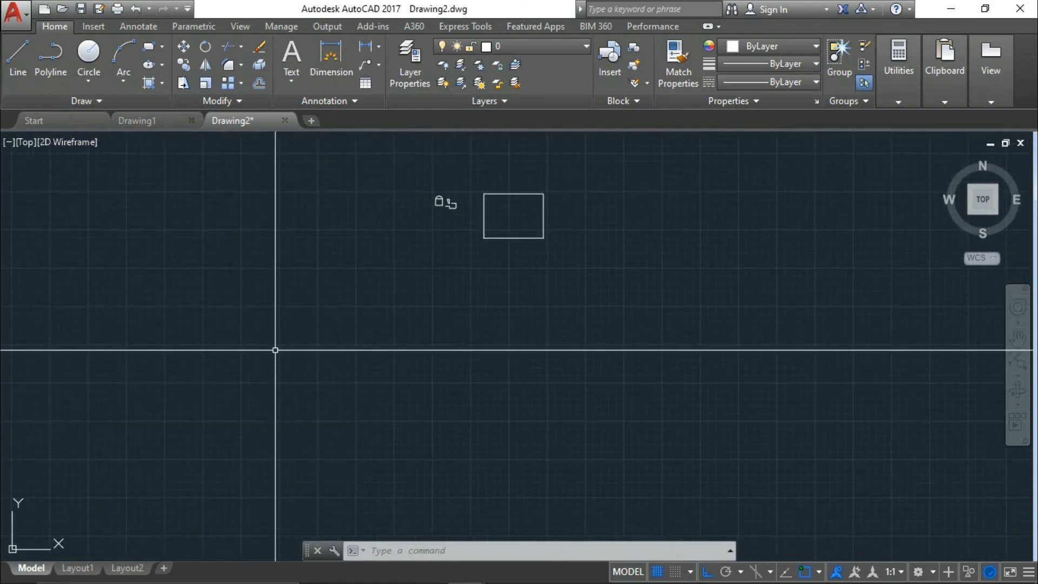
pyautogui.moveTo(390, 377); pyautogui.dragTo(372, 382, button='middle')
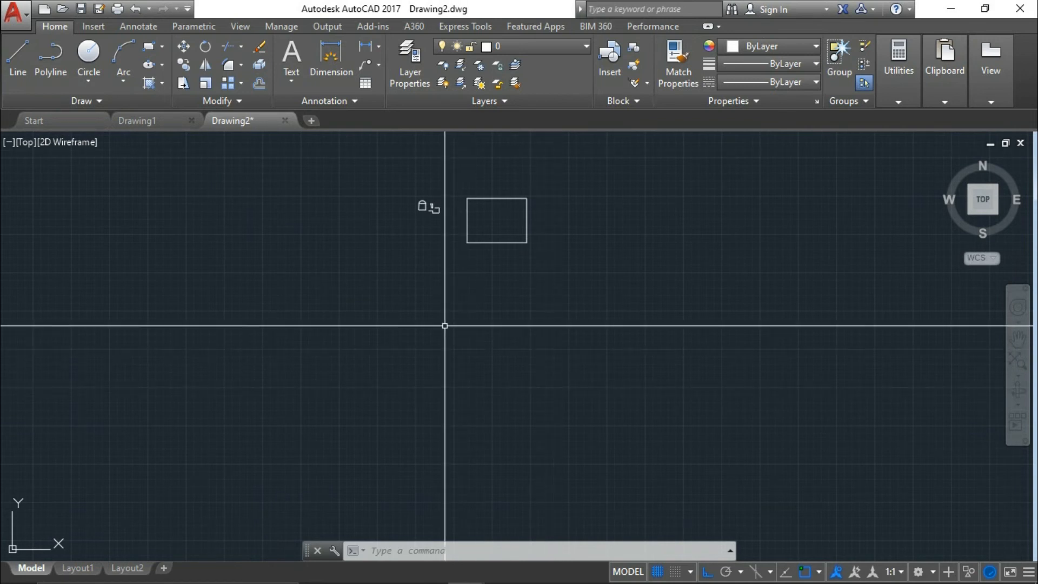
# Step: Select the large rectangle with a crossing window over its lower-left corner and clear the selection
pyautogui.scroll(6, 444, 326)
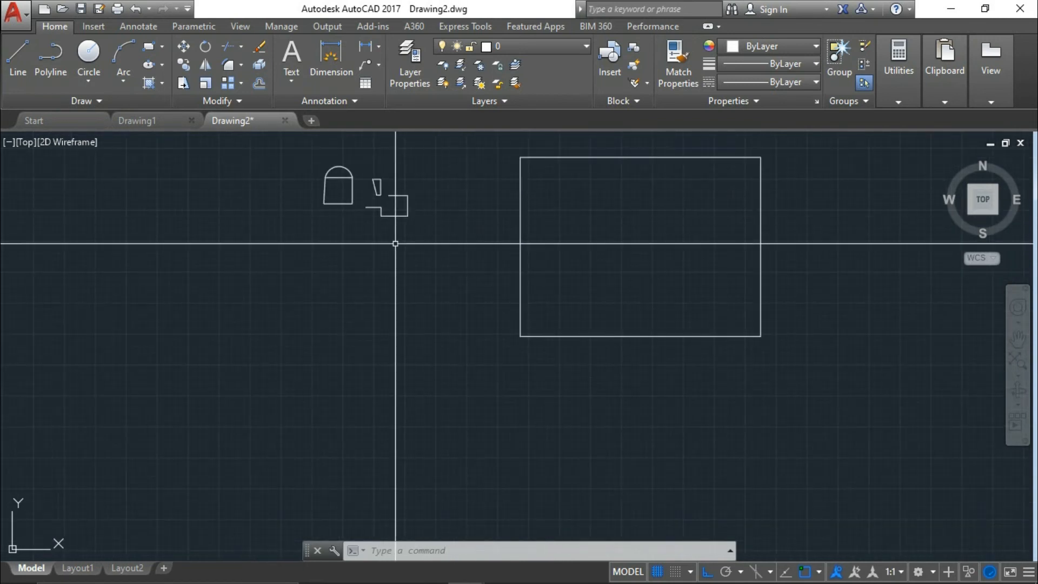
pyautogui.click(601, 296)
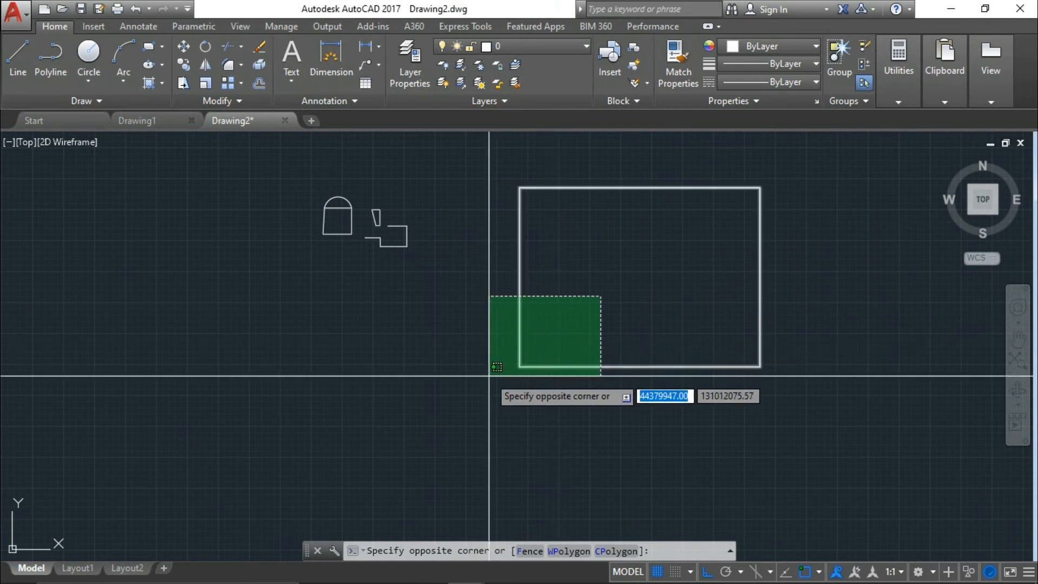
pyautogui.click(434, 418)
pyautogui.press('Escape')
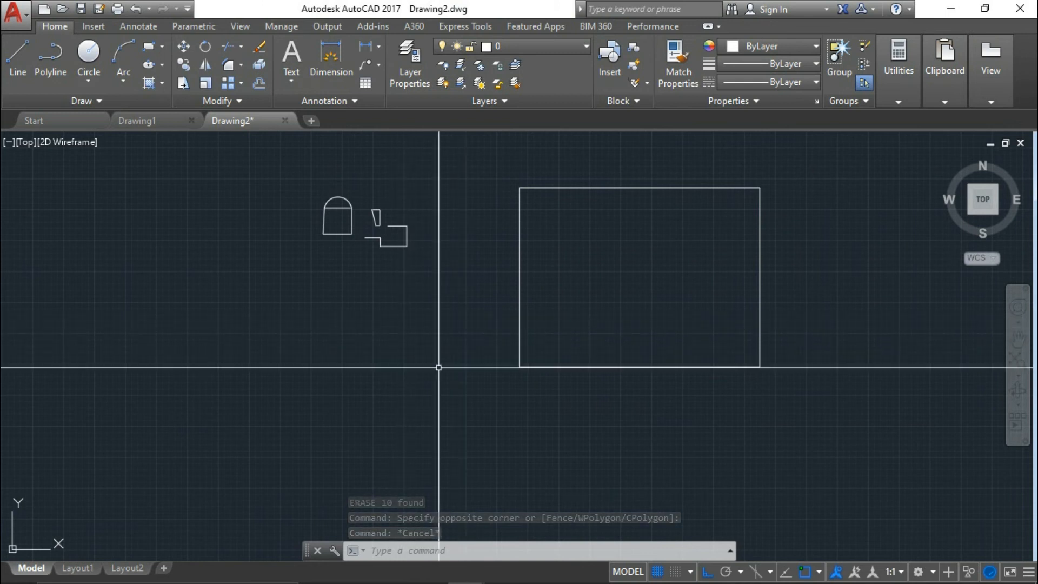
pyautogui.click(393, 246)
pyautogui.scroll(6, 428, 234)
pyautogui.press('Escape')
pyautogui.press('Escape')
pyautogui.moveTo(347, 301); pyautogui.dragTo(497, 279, button='middle')
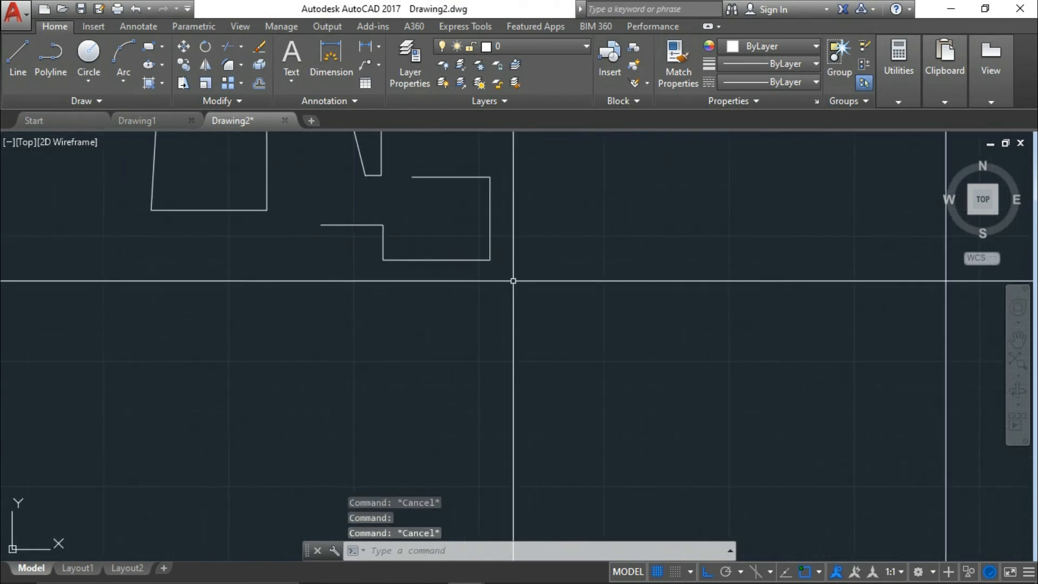
pyautogui.click(536, 199)
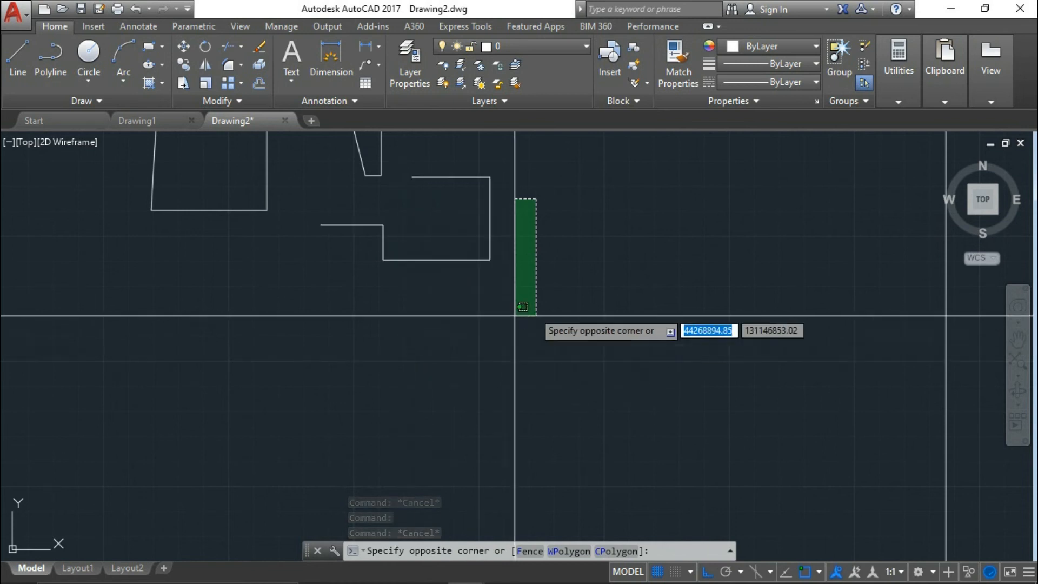
pyautogui.press('Escape')
pyautogui.scroll(-4, 464, 319)
pyautogui.scroll(-2, 459, 333)
pyautogui.scroll(-2, 613, 308)
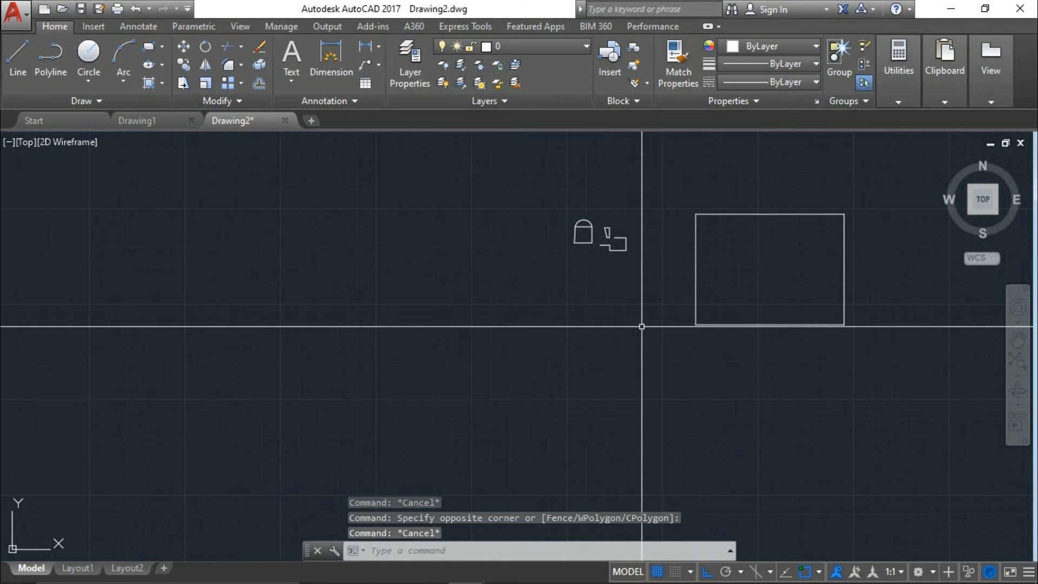
# Step: Draw crossing and window selection boxes over the empty area to the left of the small shapes
pyautogui.click(416, 278)
pyautogui.click(152, 444)
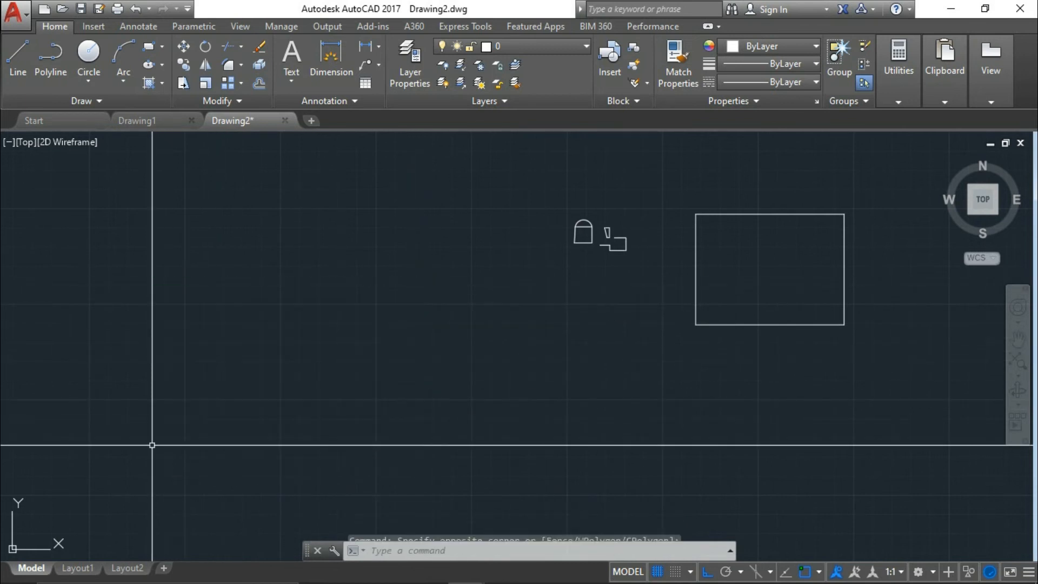
pyautogui.click(234, 225)
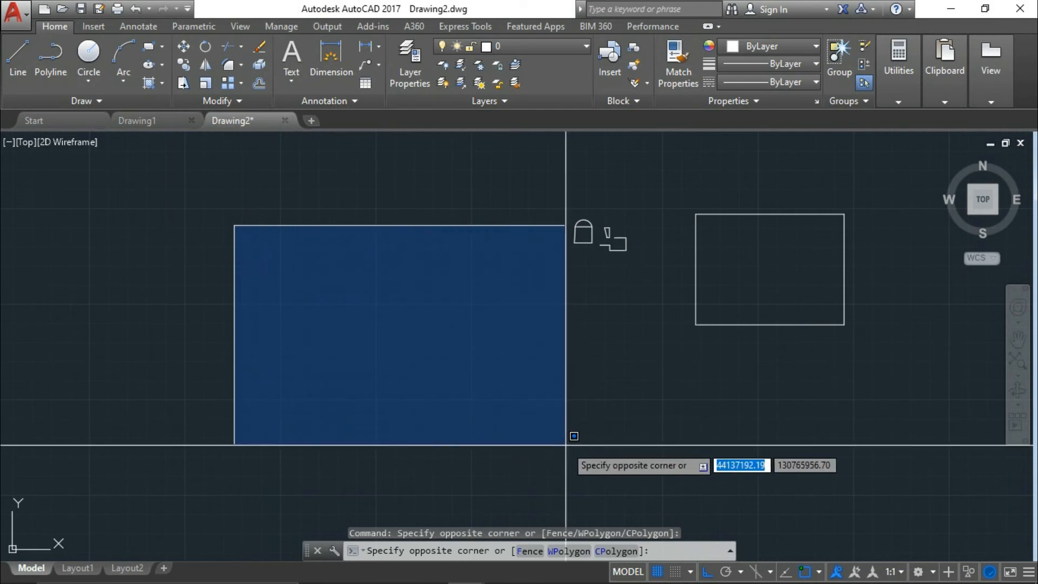
pyautogui.click(562, 445)
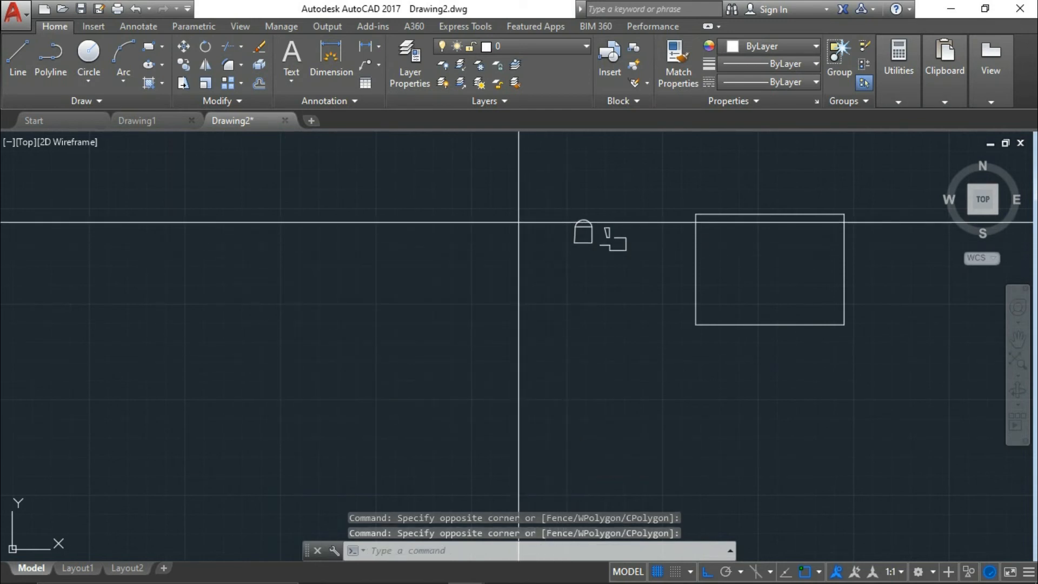
pyautogui.click(519, 221)
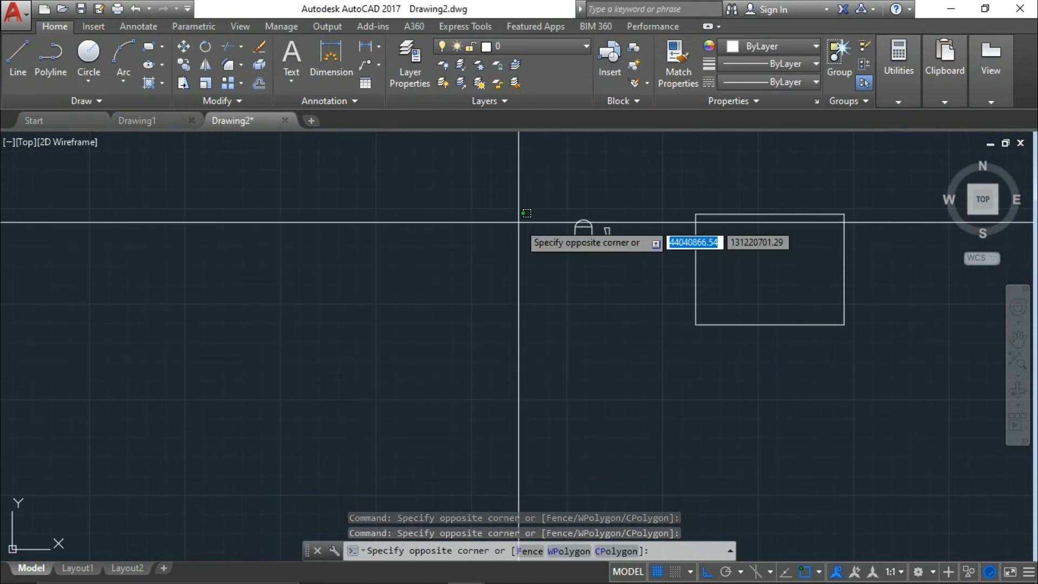
pyautogui.press('Escape')
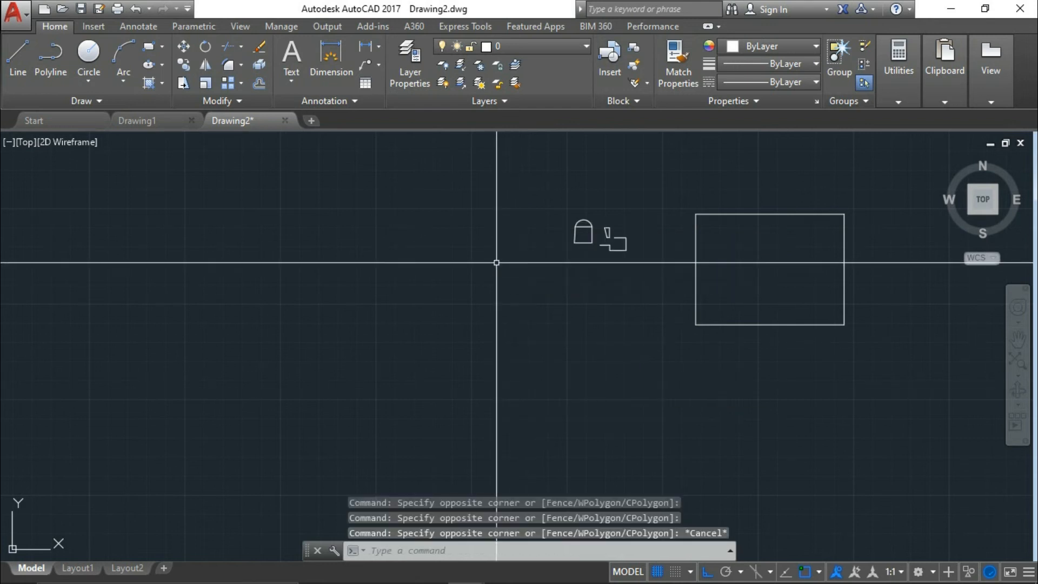
pyautogui.click(510, 239)
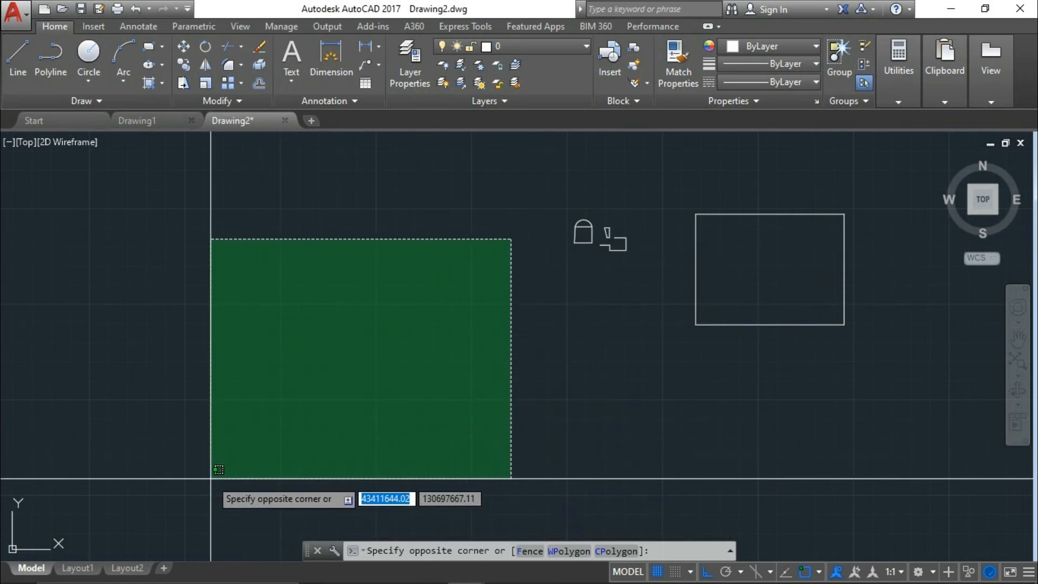
pyautogui.scroll(-6, 258, 311)
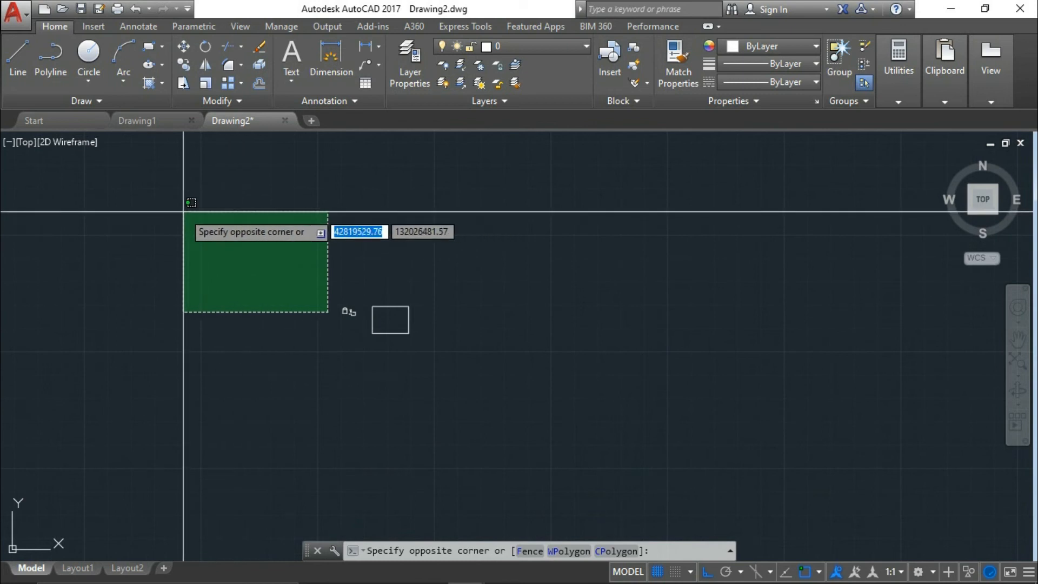
pyautogui.scroll(4, 222, 337)
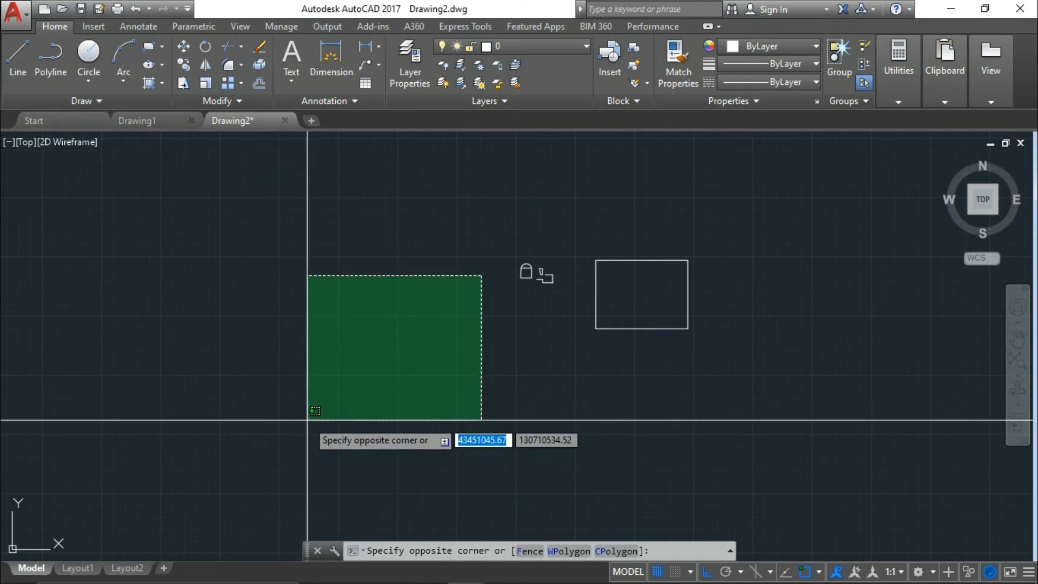
pyautogui.click(307, 419)
# Step: Select the four-sided lower part of the arched shape with a crossing window over its bottom edge, and clear the selection
pyautogui.scroll(4, 534, 290)
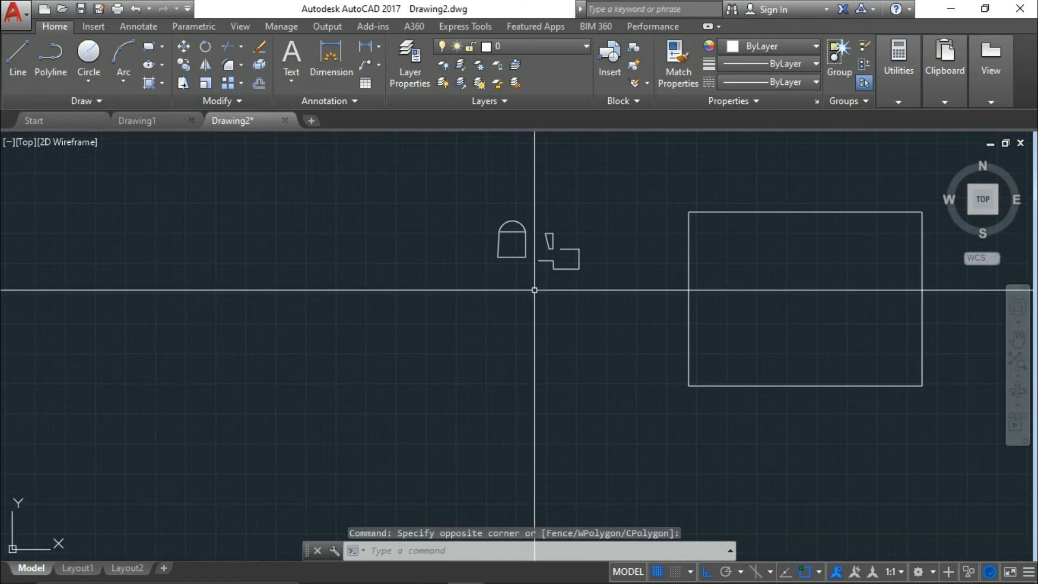
pyautogui.moveTo(534, 290); pyautogui.dragTo(526, 366, button='middle')
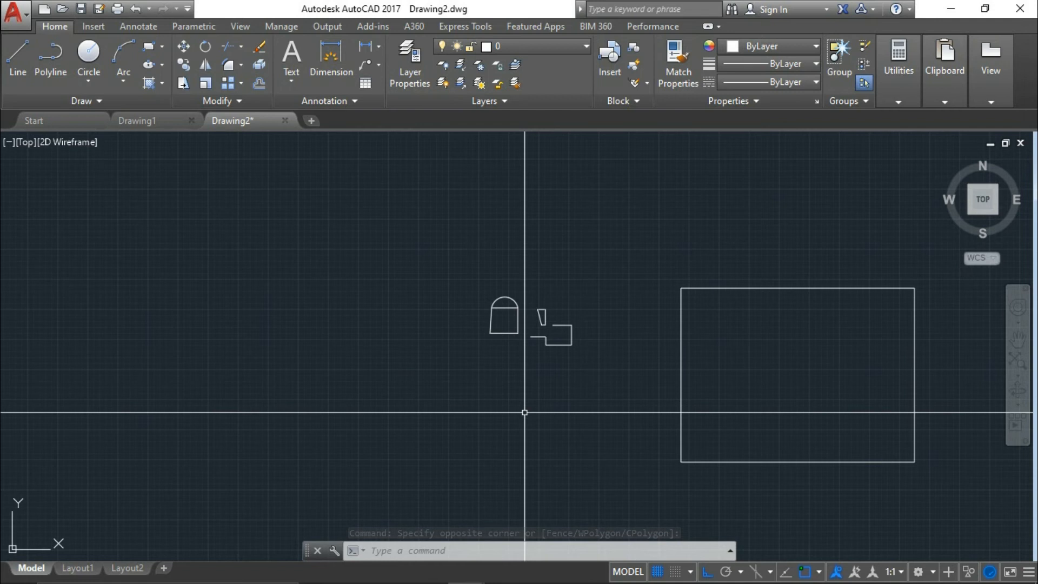
pyautogui.scroll(4, 516, 359)
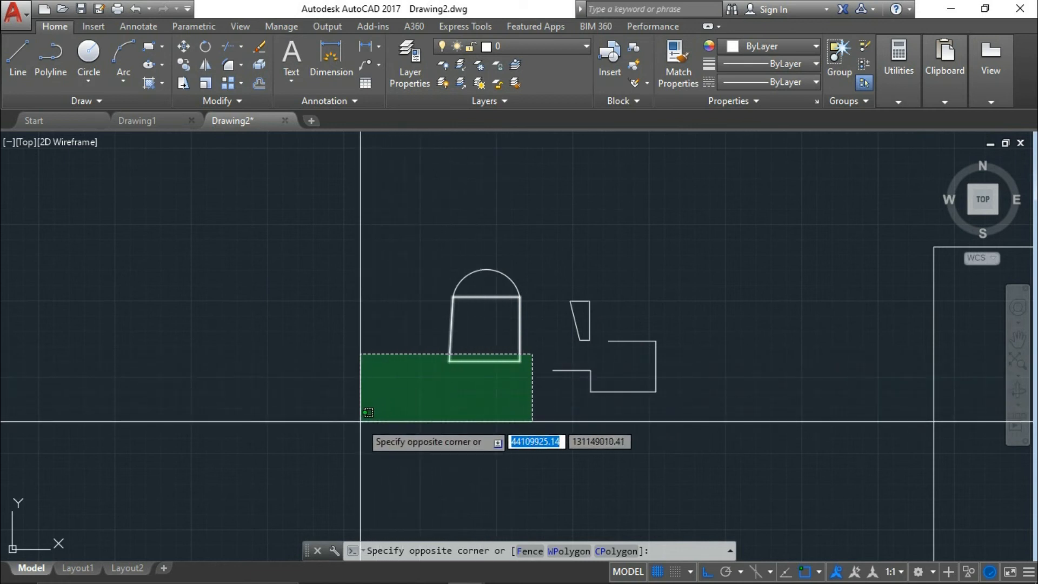
pyautogui.click(431, 422)
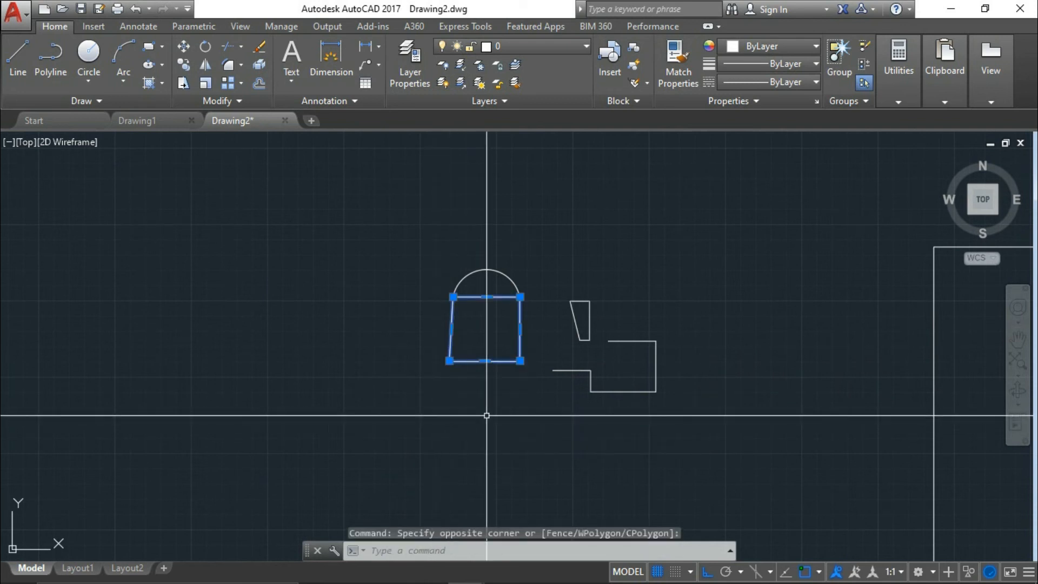
pyautogui.press('Escape')
# Step: Select the whole arched shape, arc included, with repeated upward crossing windows over its left half, clearing the selection each time
pyautogui.click(485, 417)
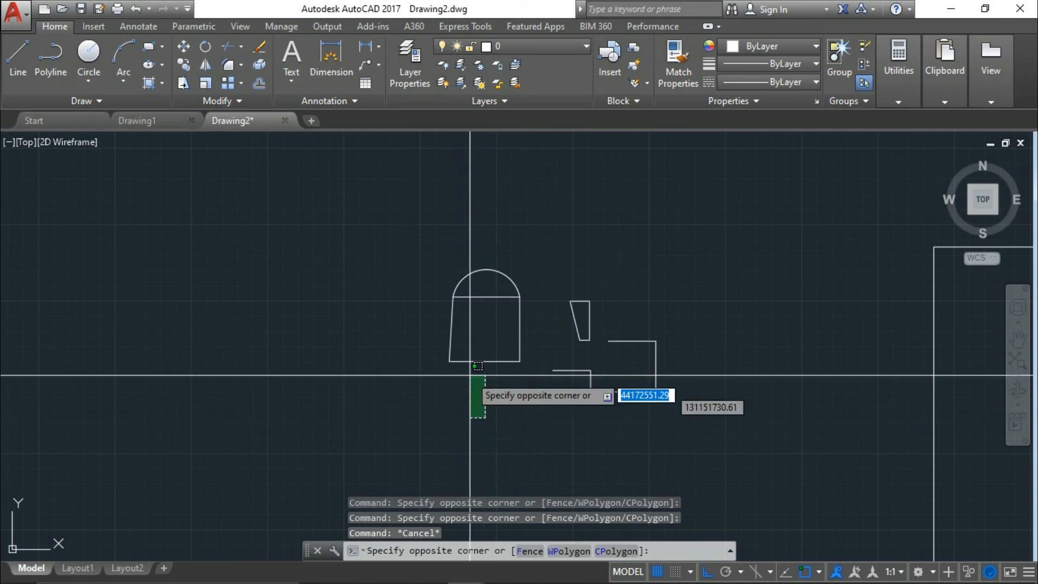
pyautogui.click(432, 204)
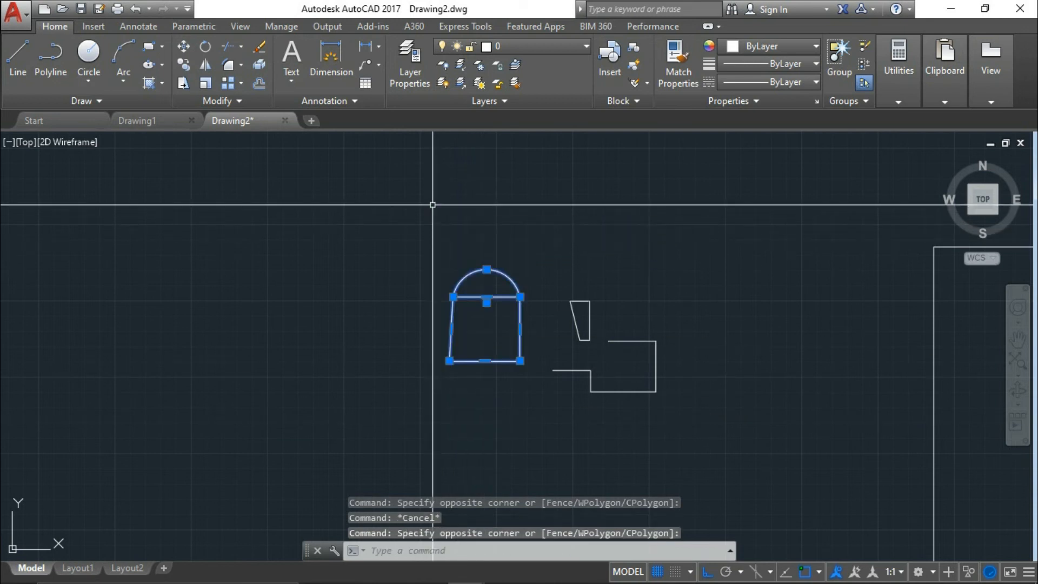
pyautogui.press('Escape')
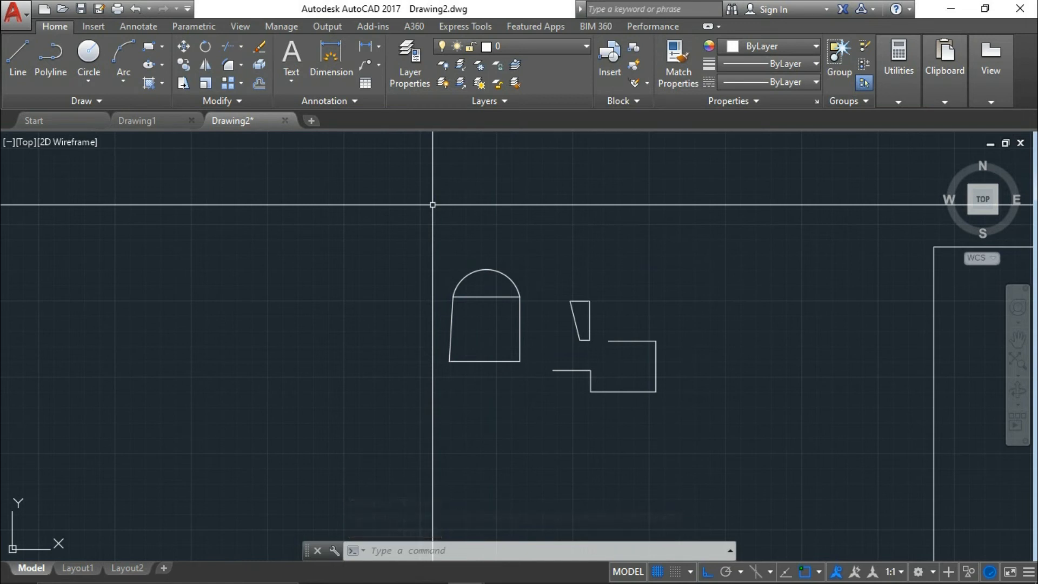
pyautogui.click(492, 430)
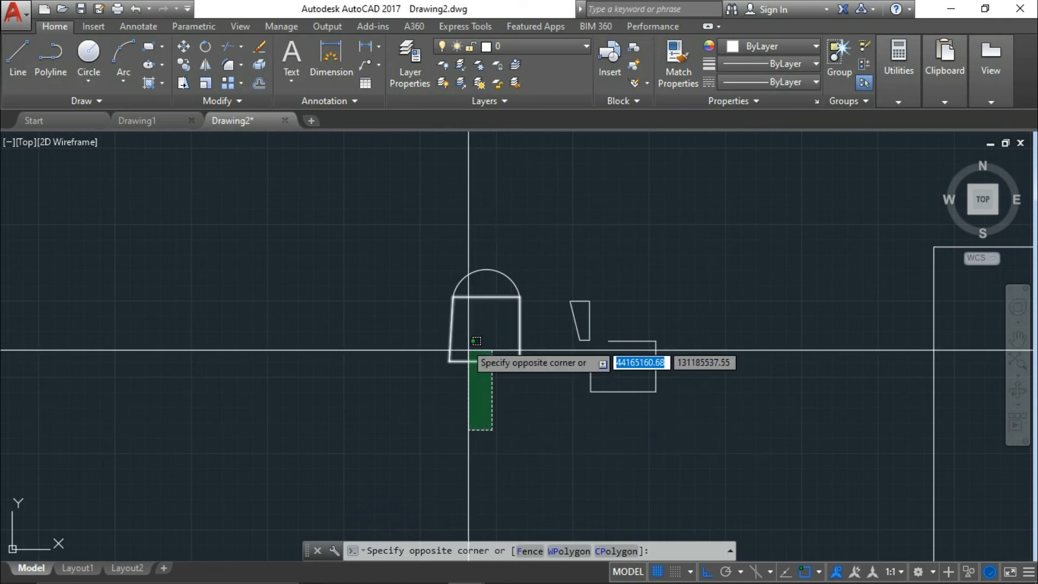
pyautogui.click(357, 176)
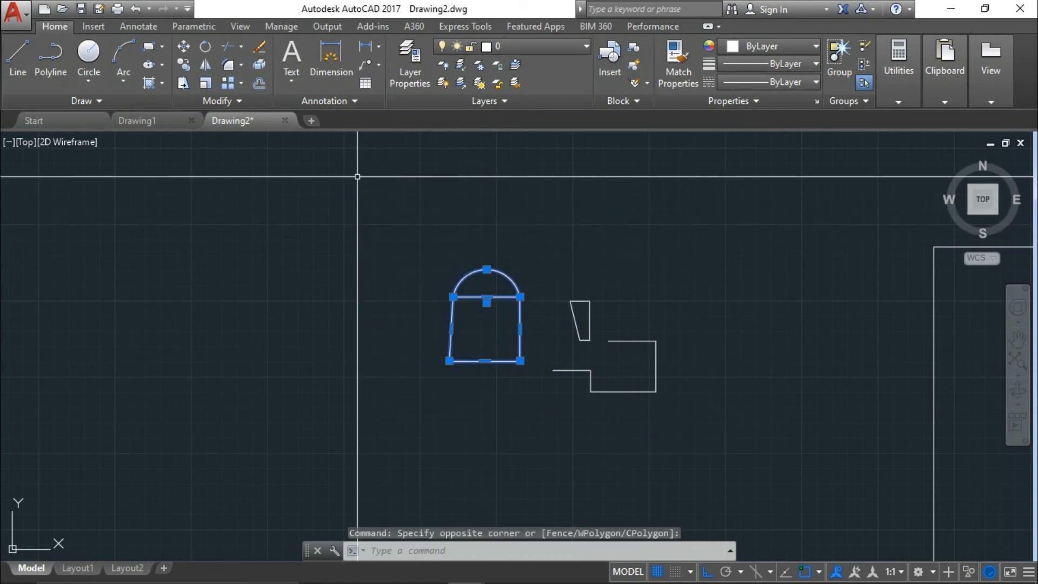
pyautogui.press('Escape')
pyautogui.click(481, 427)
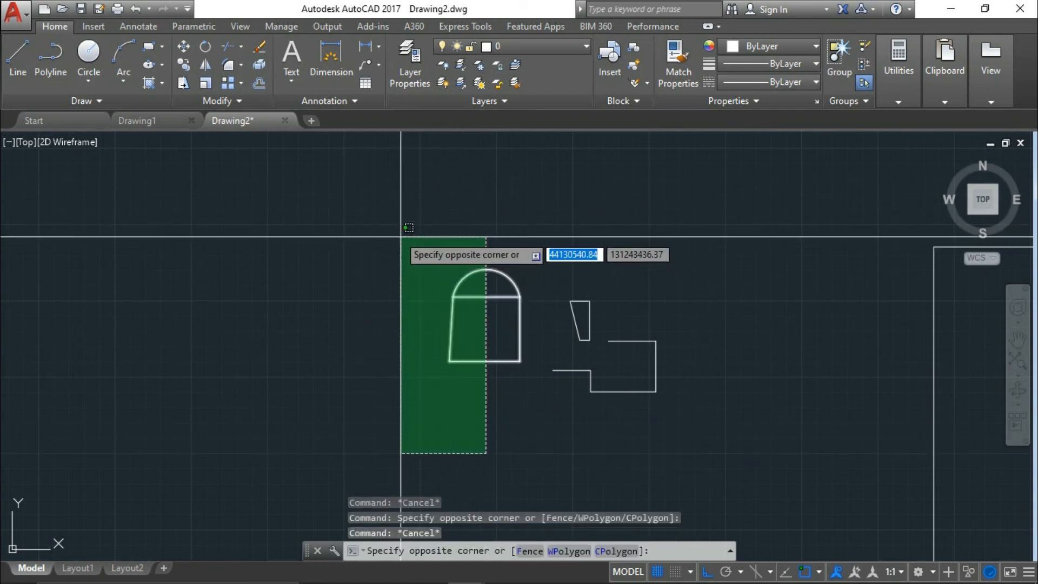
pyautogui.click(382, 183)
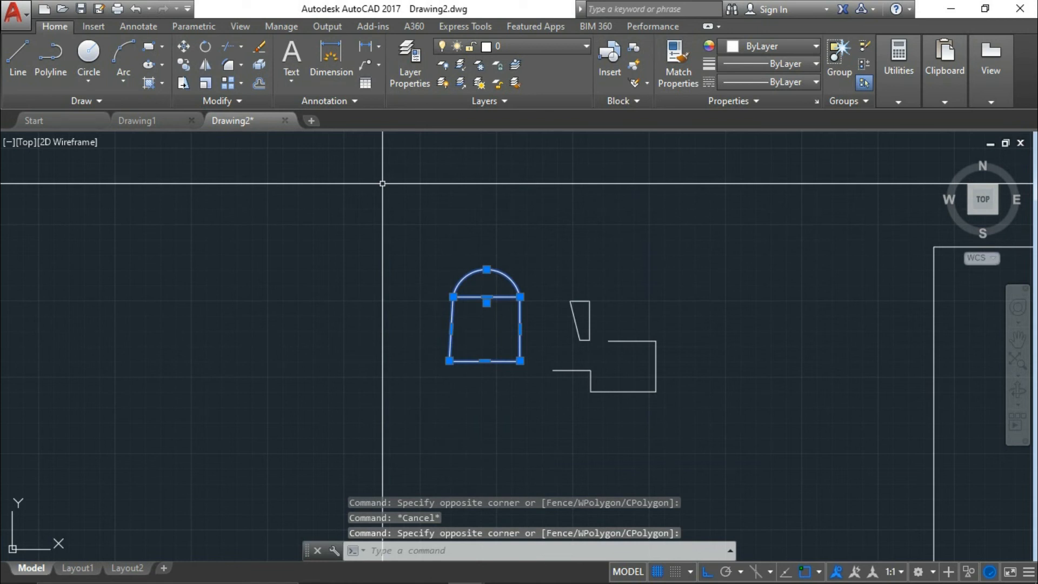
pyautogui.press('Escape')
pyautogui.click(487, 401)
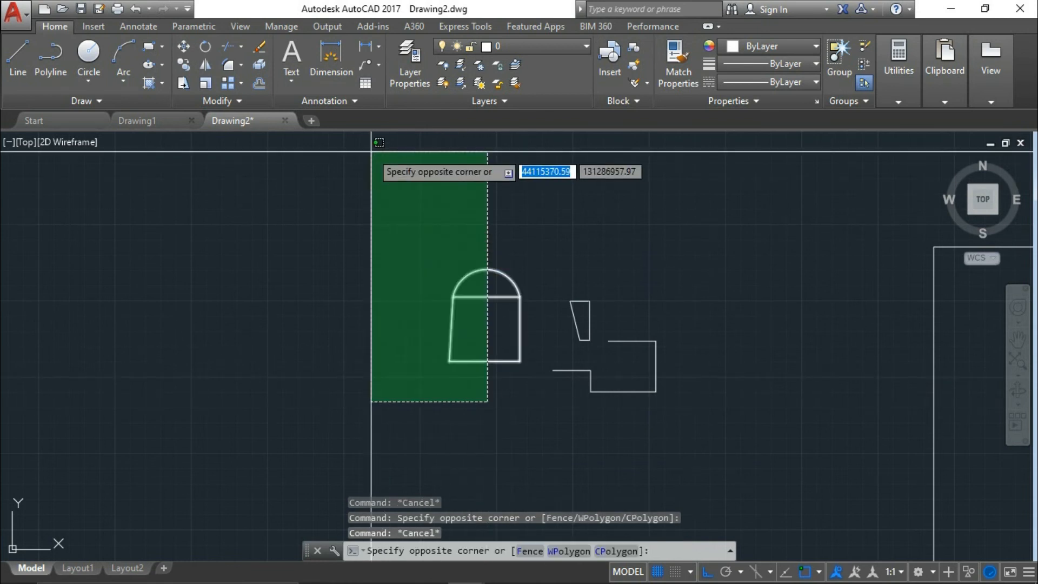
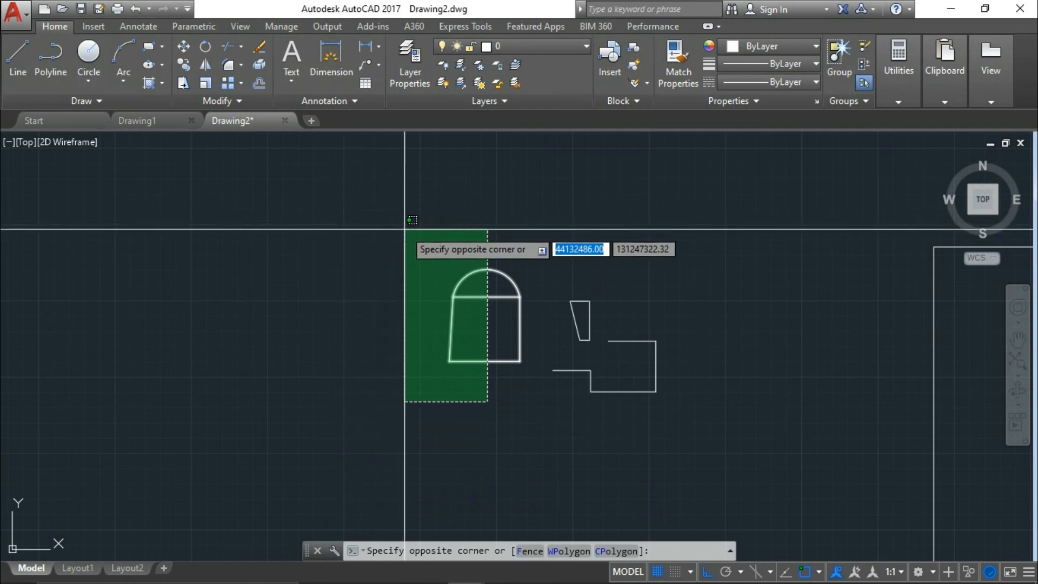
pyautogui.click(406, 228)
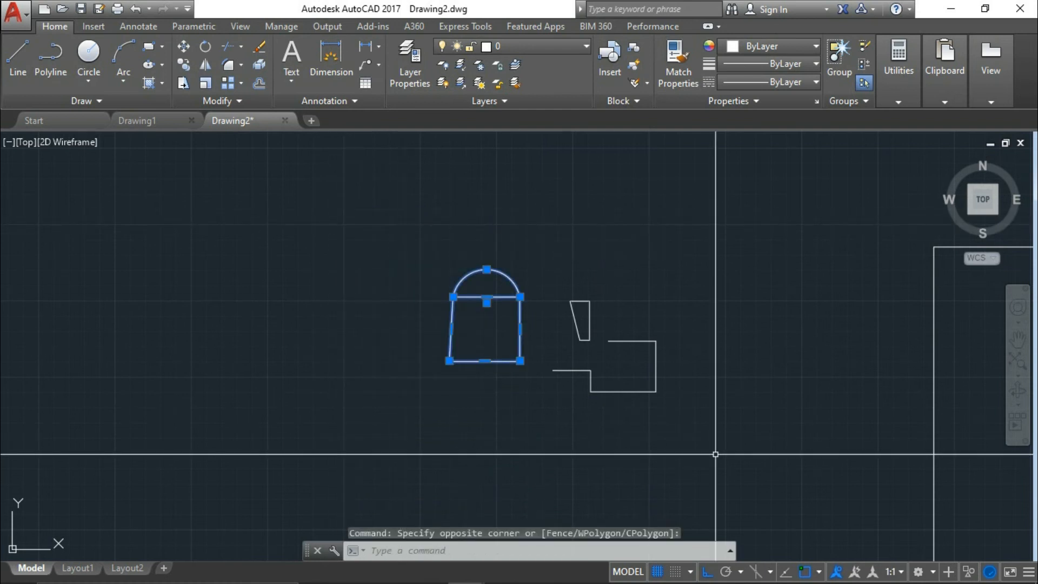
pyautogui.scroll(4, 599, 351)
pyautogui.press('Escape')
# Step: Select the lower and side edges of the small tapered quadrilateral with a crossing window, and clear the selection
pyautogui.click(618, 341)
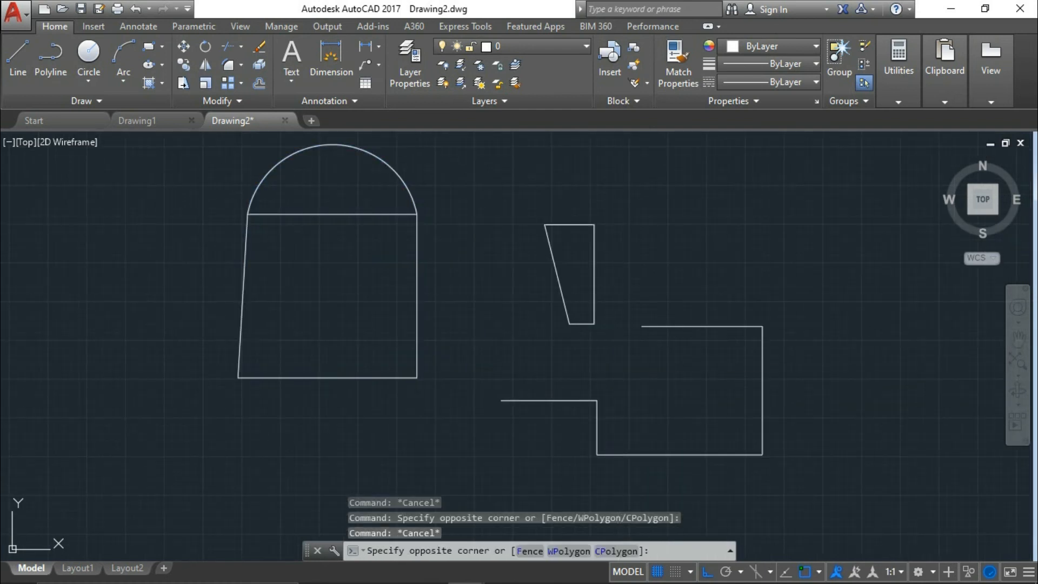
pyautogui.click(487, 297)
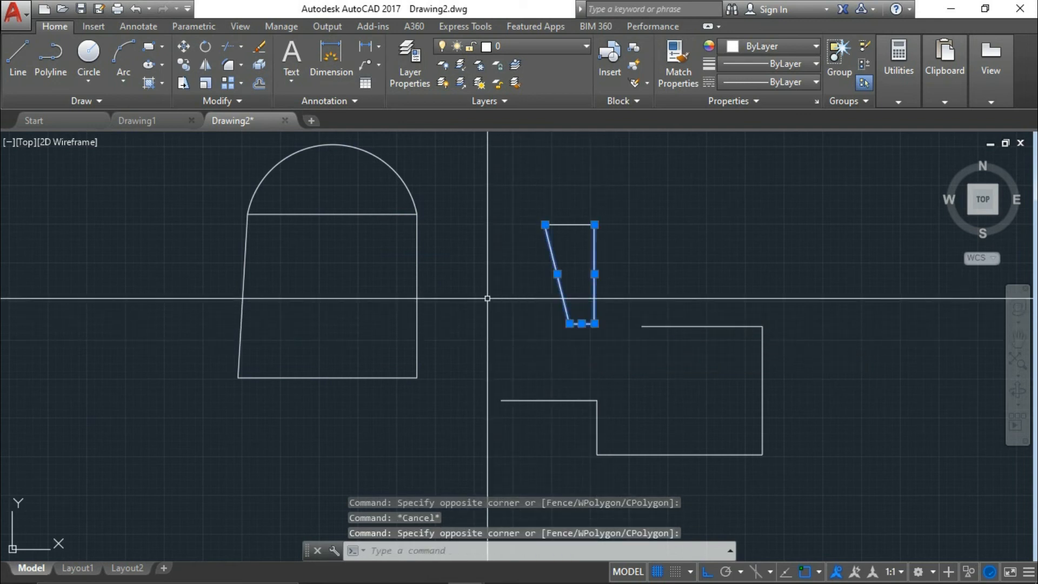
pyautogui.press('Escape')
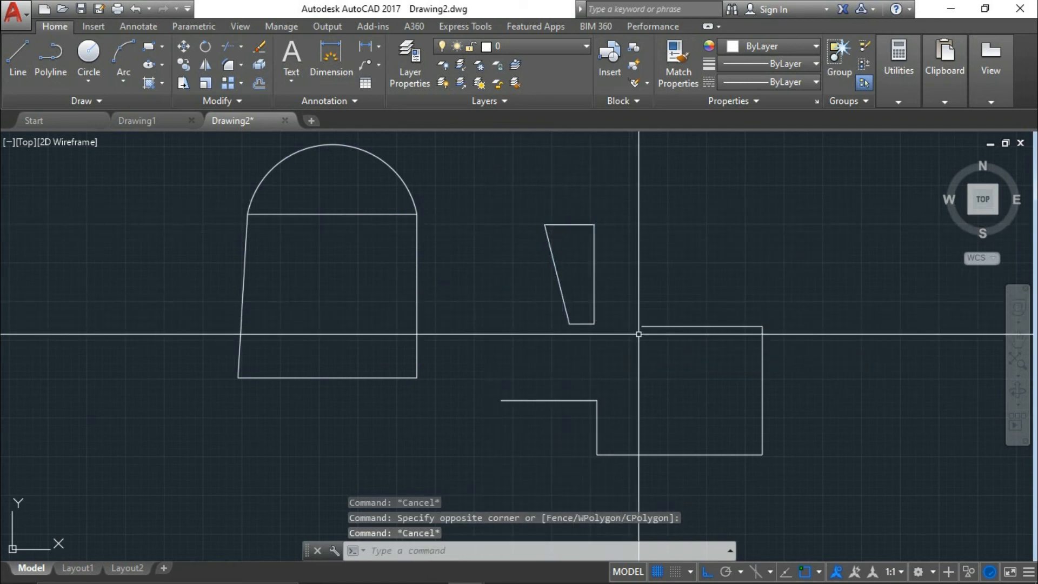
# Step: Draw a short vertical line in the empty area below and to the left of the small shapes
pyautogui.scroll(-8, 694, 373)
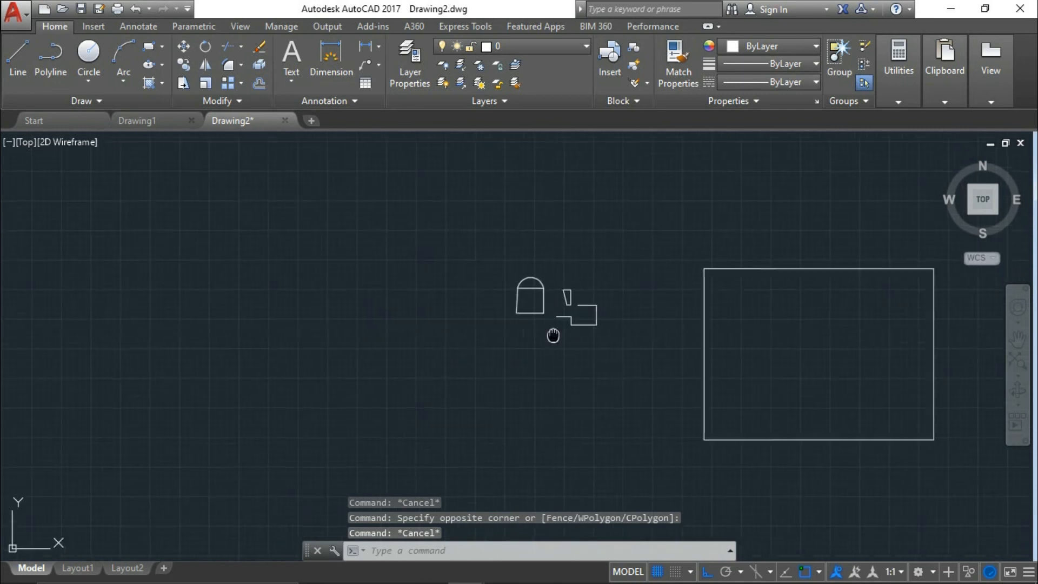
pyautogui.write('l')
pyautogui.press('Return')
pyautogui.moveTo(531, 394); pyautogui.dragTo(530, 315, button='middle')
pyautogui.click(349, 446)
pyautogui.click(344, 400)
pyautogui.press('Escape')
# Step: Copy the short vertical line nine times to the right along a horizontal direction, making a row of ten lines with uneven spacing
pyautogui.click(356, 428)
pyautogui.click(342, 420)
pyautogui.moveTo(383, 419); pyautogui.dragTo(356, 362, button='middle')
pyautogui.write('co')
pyautogui.press('Return')
pyautogui.click(363, 406)
pyautogui.click(372, 405)
pyautogui.click(381, 403)
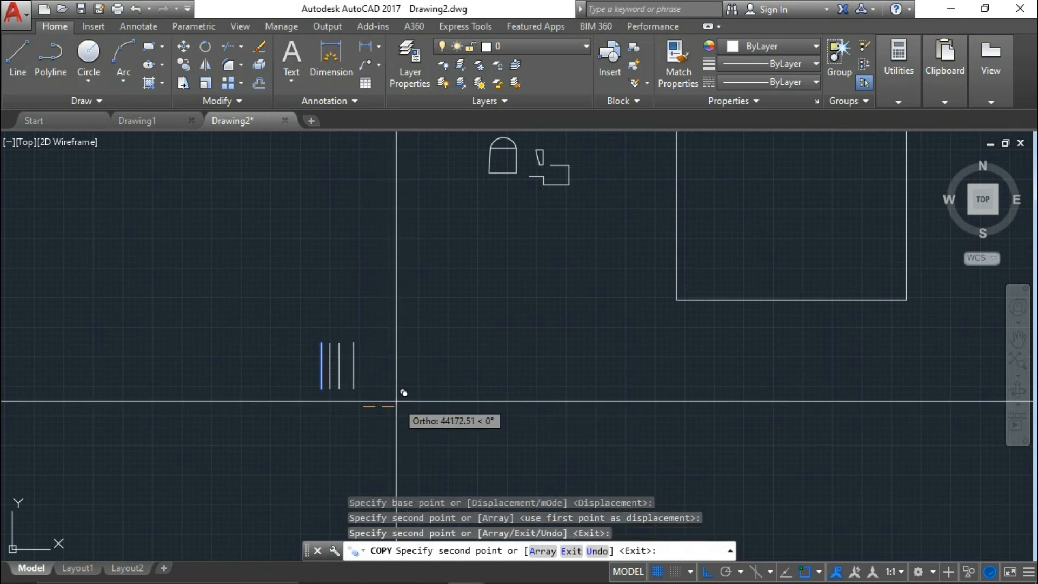
pyautogui.click(395, 401)
pyautogui.click(405, 401)
pyautogui.click(418, 402)
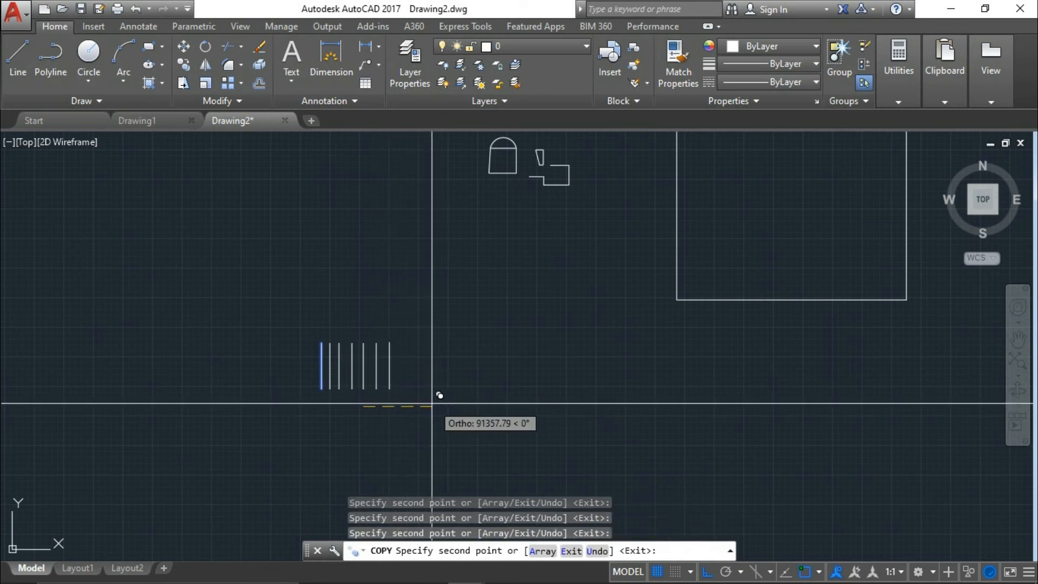
pyautogui.click(432, 404)
pyautogui.click(456, 408)
pyautogui.click(480, 408)
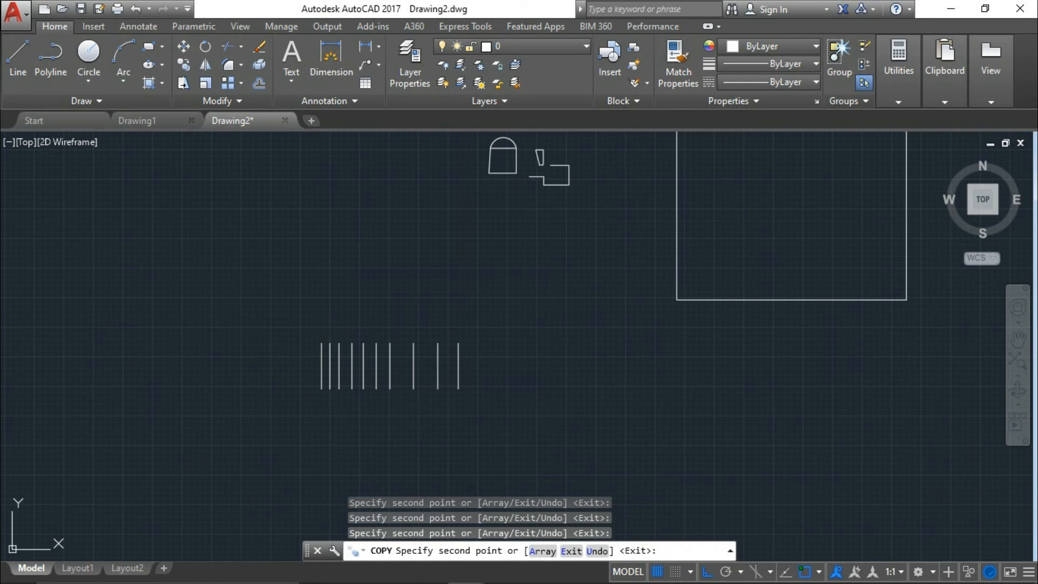
pyautogui.press('Escape')
# Step: Select the ten vertical lines one by one from the rightmost to the leftmost, and clear the selection
pyautogui.moveTo(500, 411); pyautogui.dragTo(592, 365, button='middle')
pyautogui.scroll(-2, 541, 391)
pyautogui.scroll(5, 494, 380)
pyautogui.scroll(-3, 493, 380)
pyautogui.scroll(2, 595, 363)
pyautogui.click(598, 336)
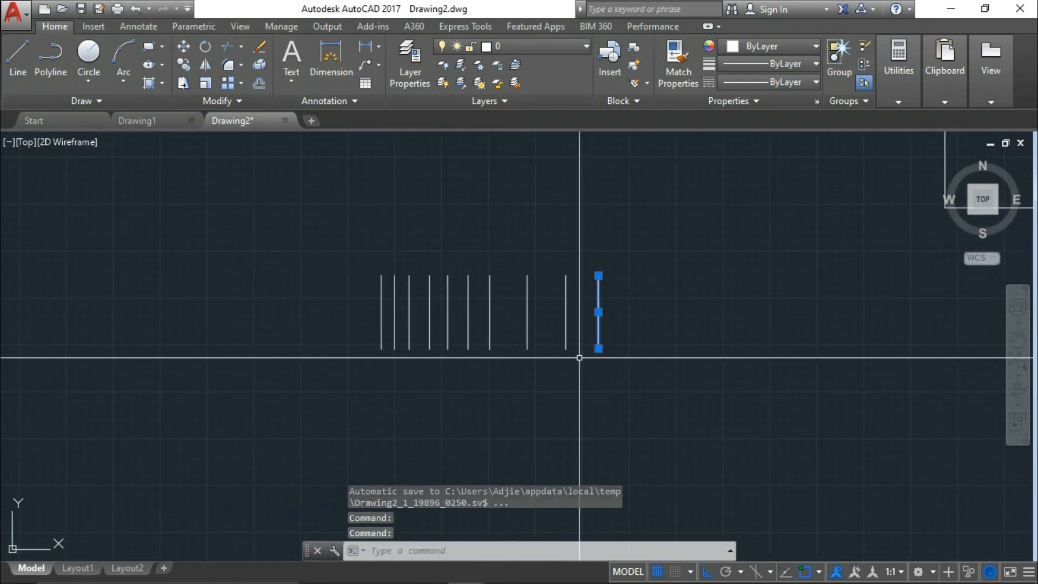
pyautogui.click(566, 338)
pyautogui.click(527, 335)
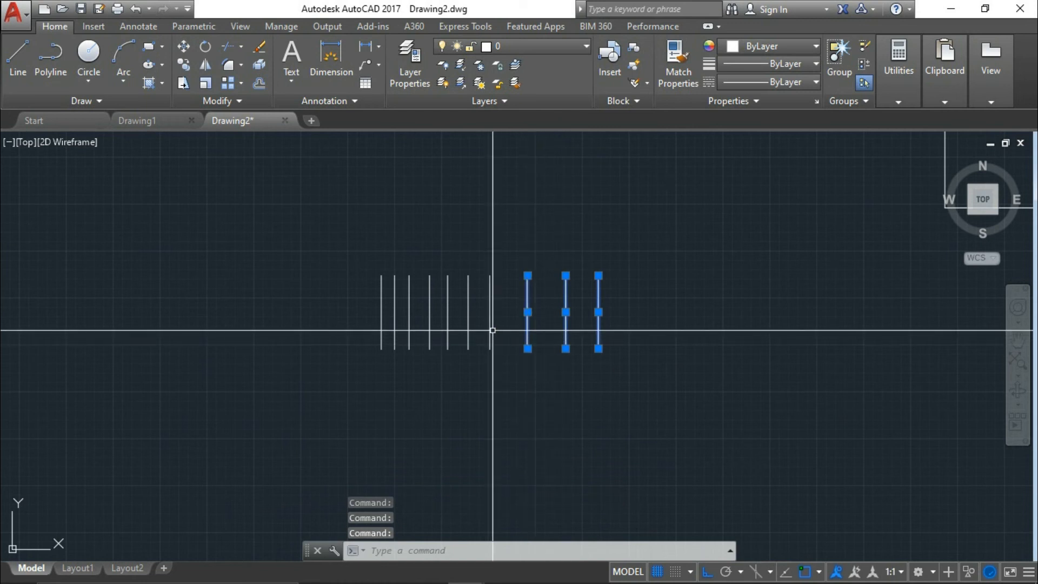
pyautogui.click(468, 331)
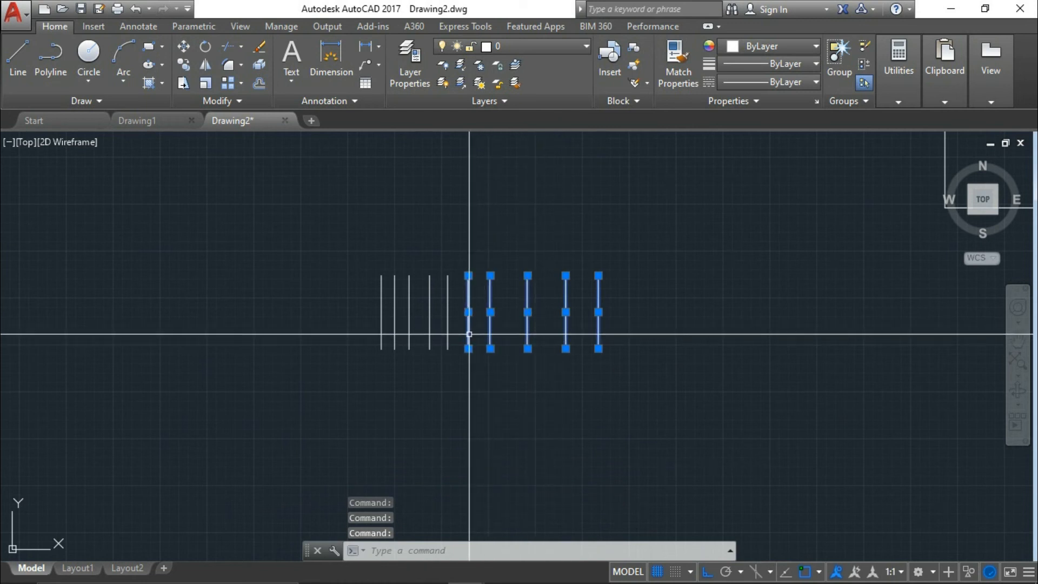
pyautogui.click(448, 335)
pyautogui.click(409, 334)
pyautogui.click(395, 334)
pyautogui.click(385, 332)
pyautogui.click(384, 332)
pyautogui.click(384, 336)
pyautogui.click(384, 336)
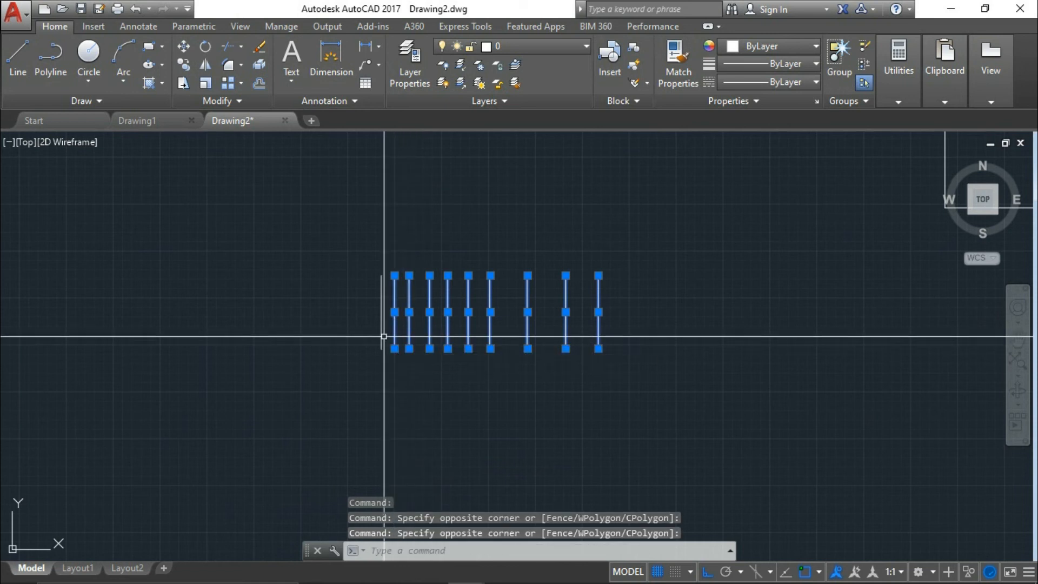
pyautogui.click(382, 330)
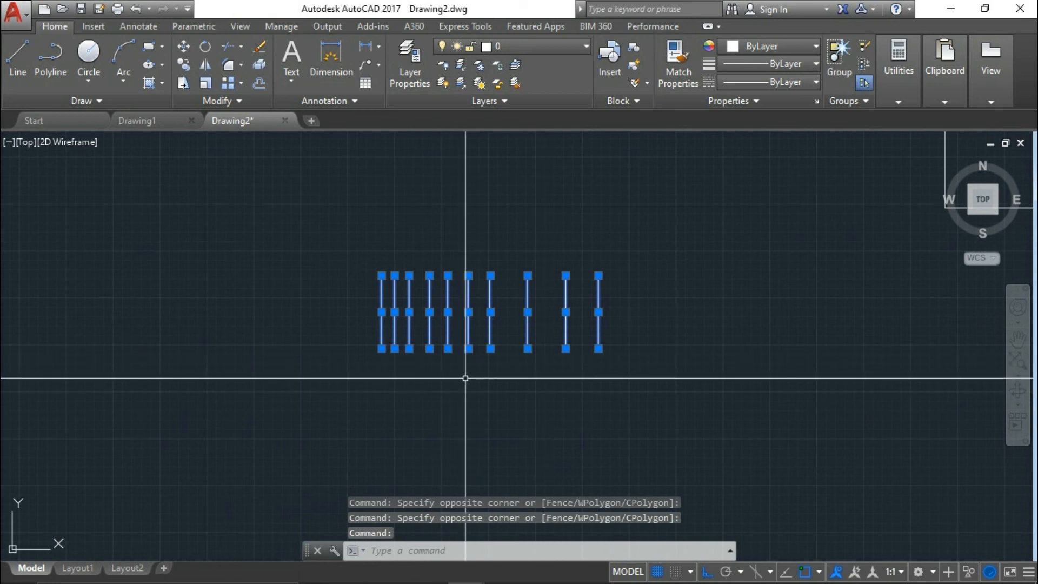
pyautogui.press('Escape')
# Step: Select all ten vertical lines with a crossing window over their lower halves, and clear the selection
pyautogui.moveTo(585, 396); pyautogui.dragTo(618, 362, button='middle')
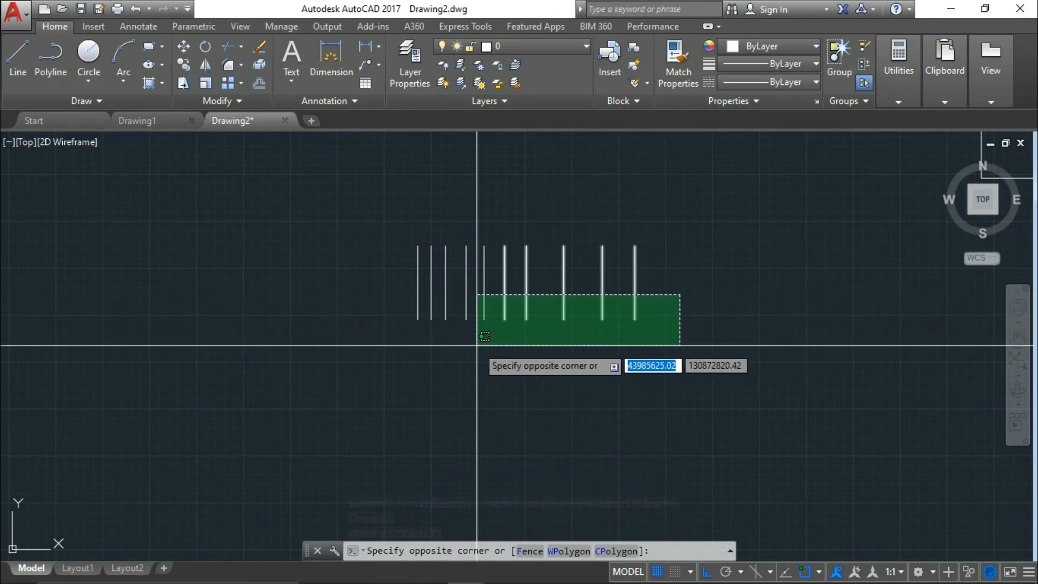
pyautogui.click(291, 354)
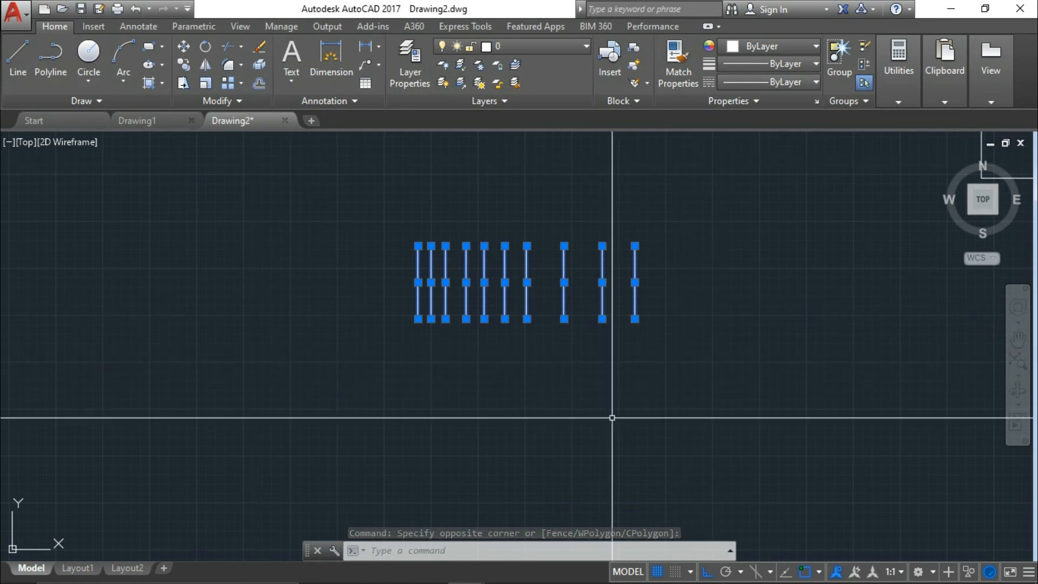
pyautogui.press('Escape')
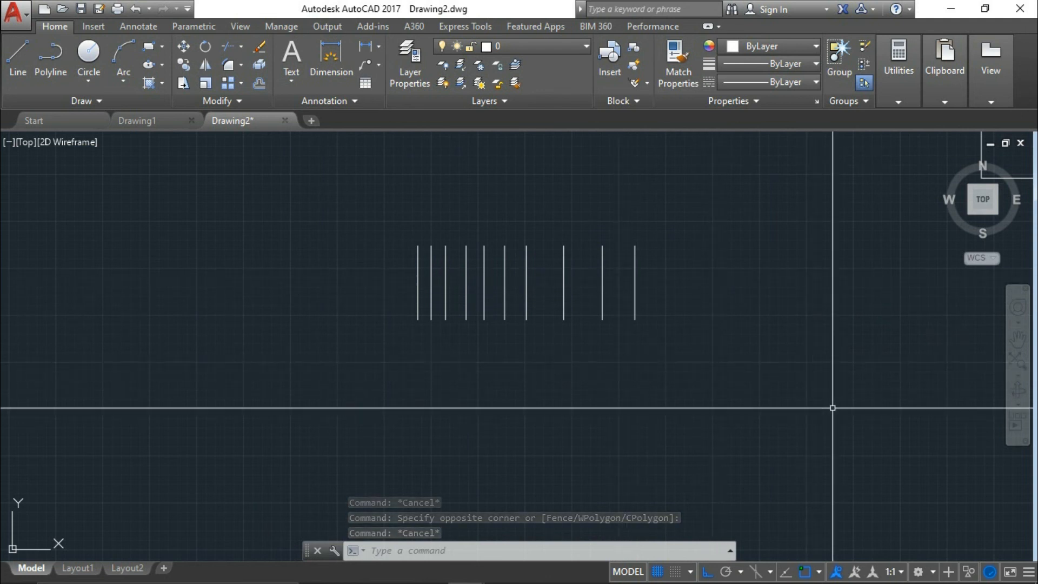
# Step: Draw a window selection over only the lower part of the vertical lines, and another that fully encloses them
pyautogui.click(368, 274)
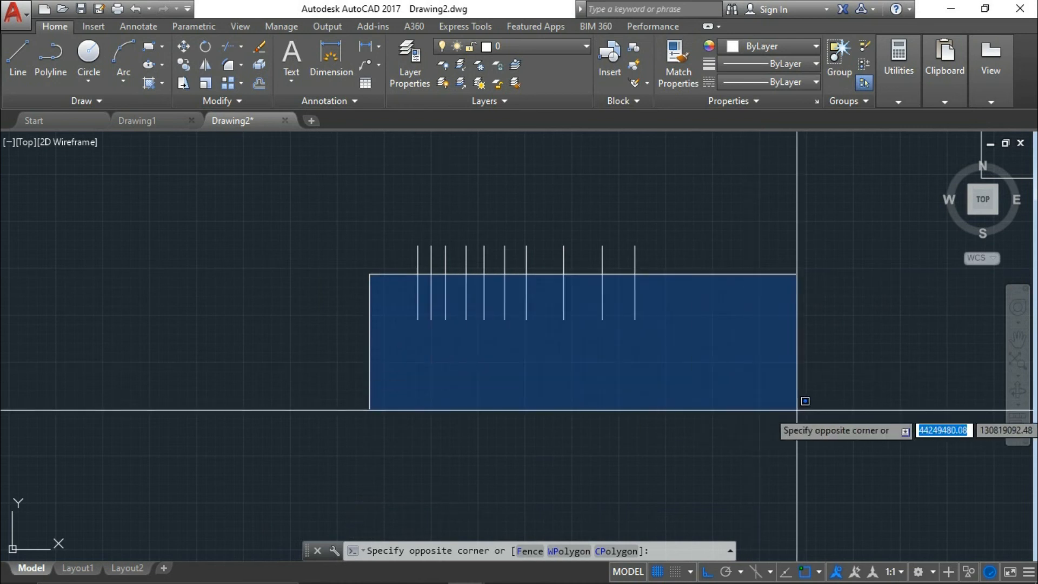
pyautogui.click(798, 409)
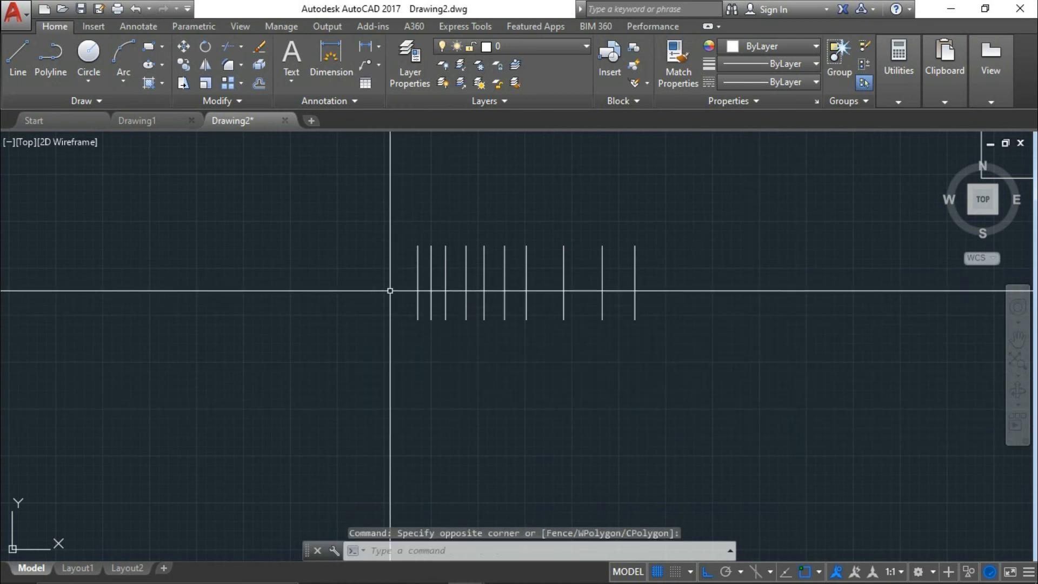
pyautogui.click(356, 207)
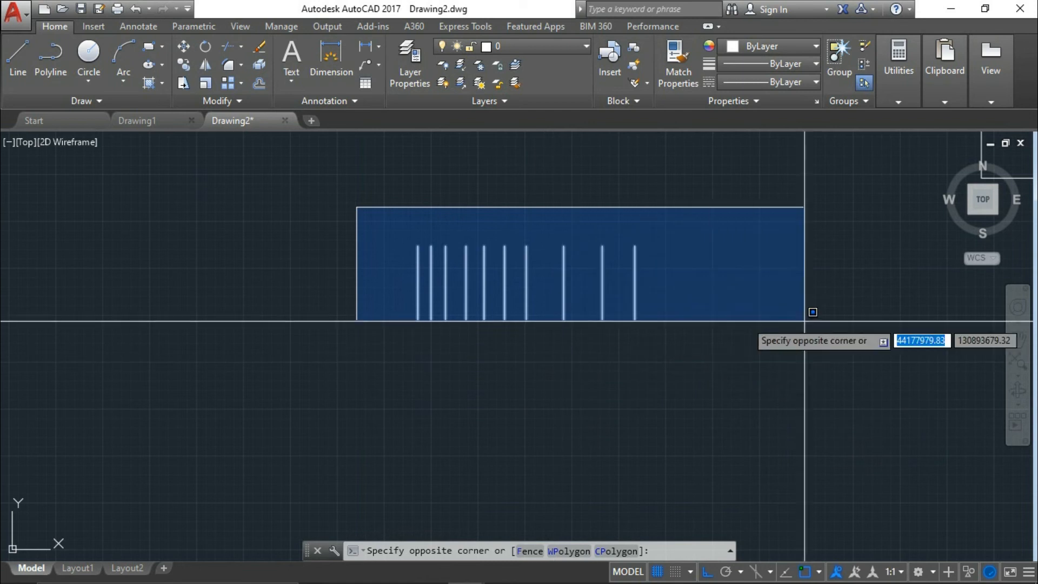
pyautogui.press('Escape')
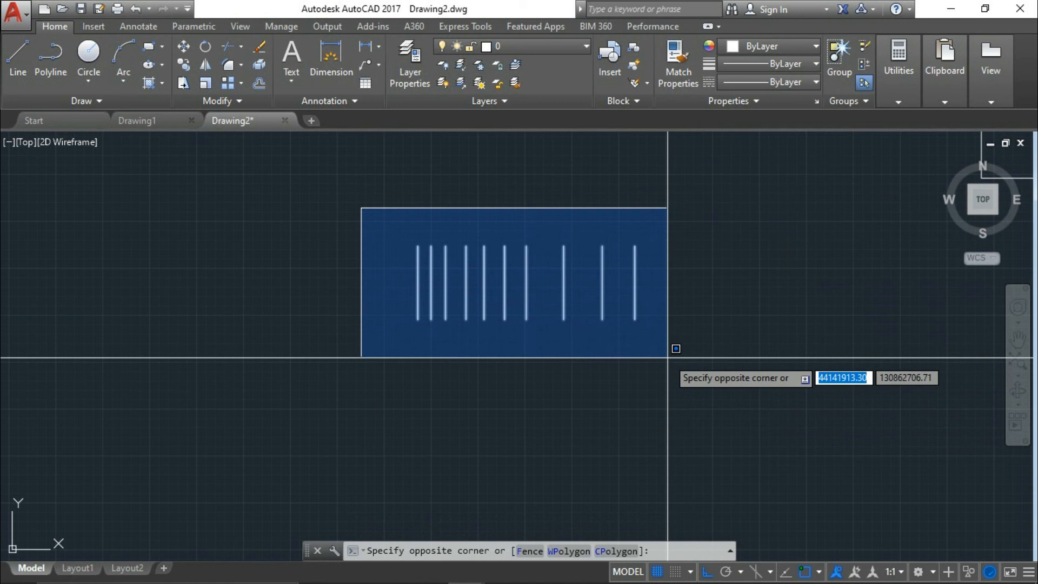
pyautogui.click(707, 278)
# Step: Draw a window selection from the upper left that covers only the upper ends of the ten vertical lines
pyautogui.moveTo(550, 239); pyautogui.dragTo(593, 294, button='middle')
pyautogui.click(432, 240)
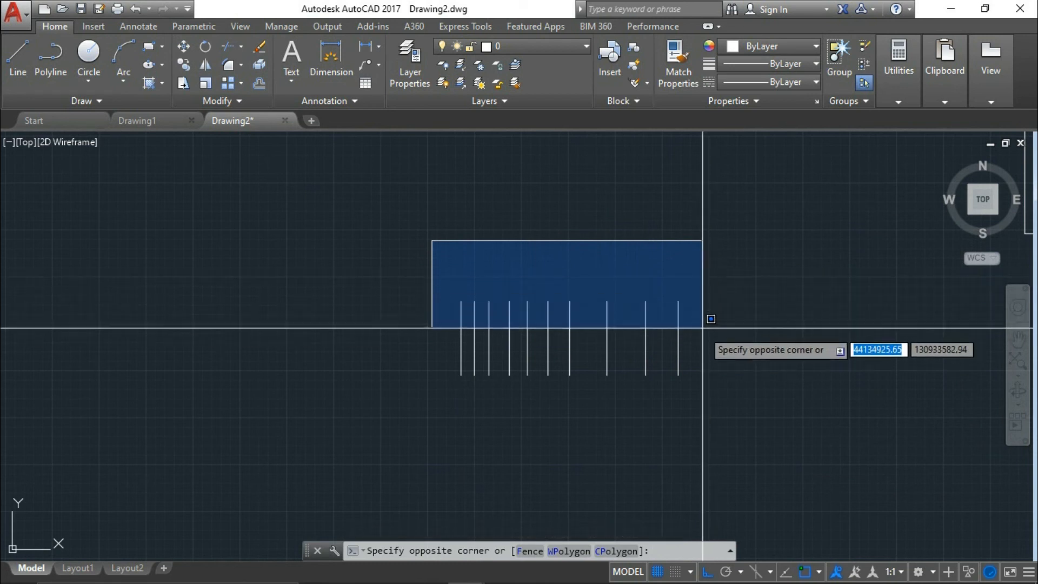
pyautogui.click(717, 339)
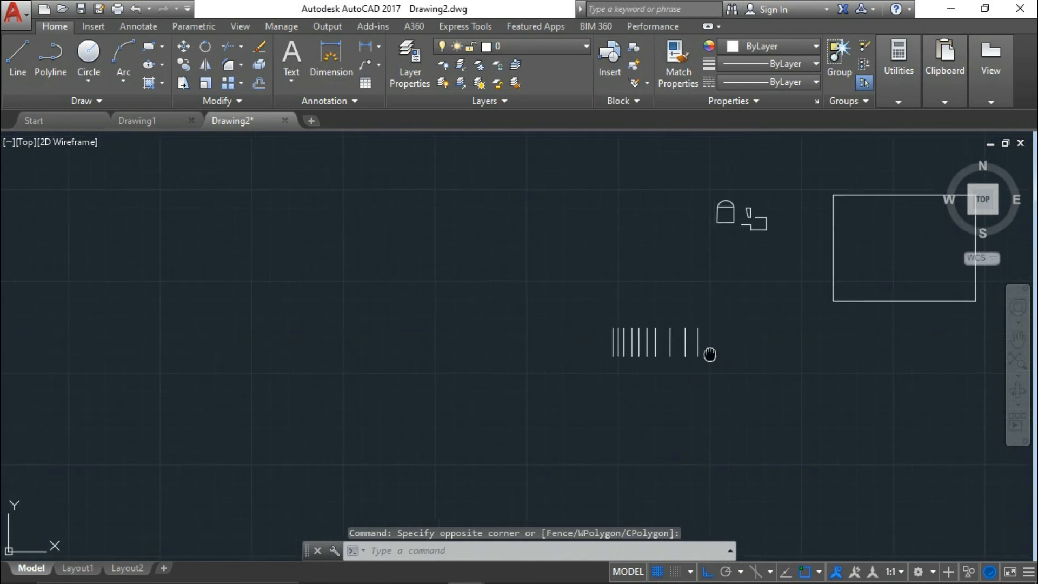
# Step: Select the top edge of the small tapered quadrilateral, and clear the selection
pyautogui.scroll(8, 452, 190)
pyautogui.moveTo(544, 248); pyautogui.dragTo(540, 342, button='middle')
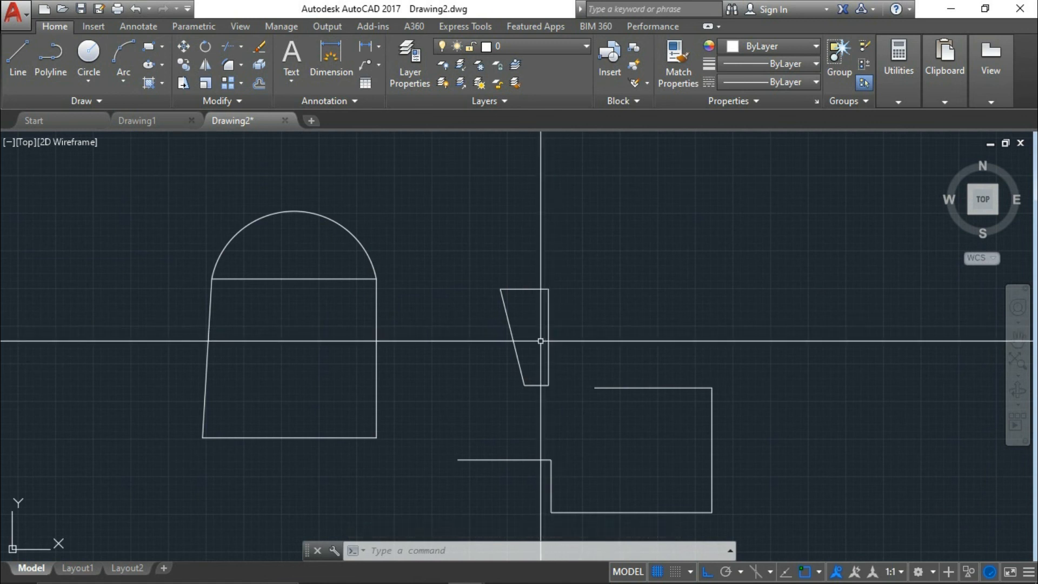
pyautogui.click(526, 288)
pyautogui.moveTo(547, 322); pyautogui.dragTo(476, 326, button='middle')
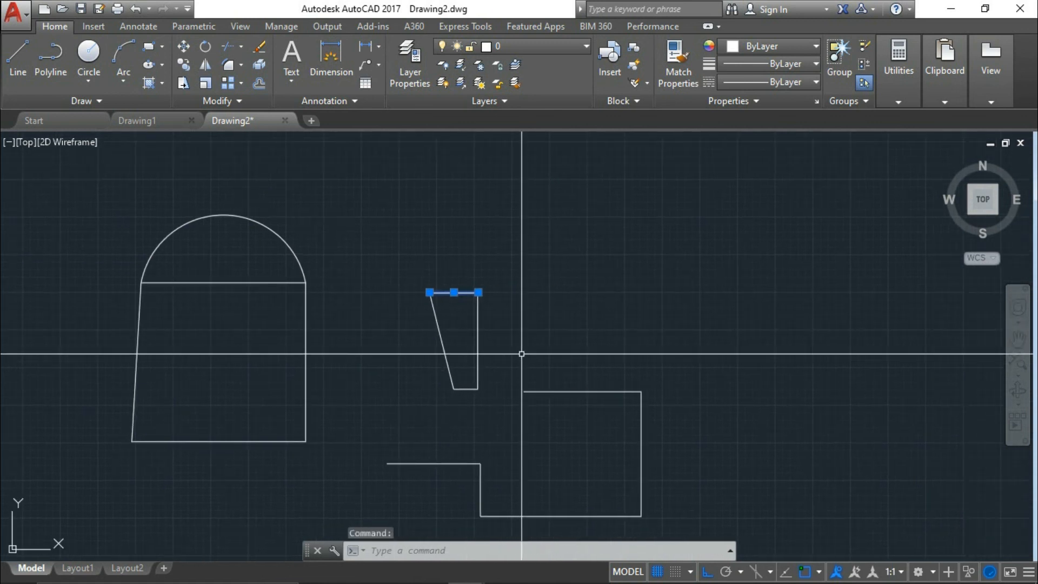
pyautogui.press('Escape')
pyautogui.scroll(-8, 501, 342)
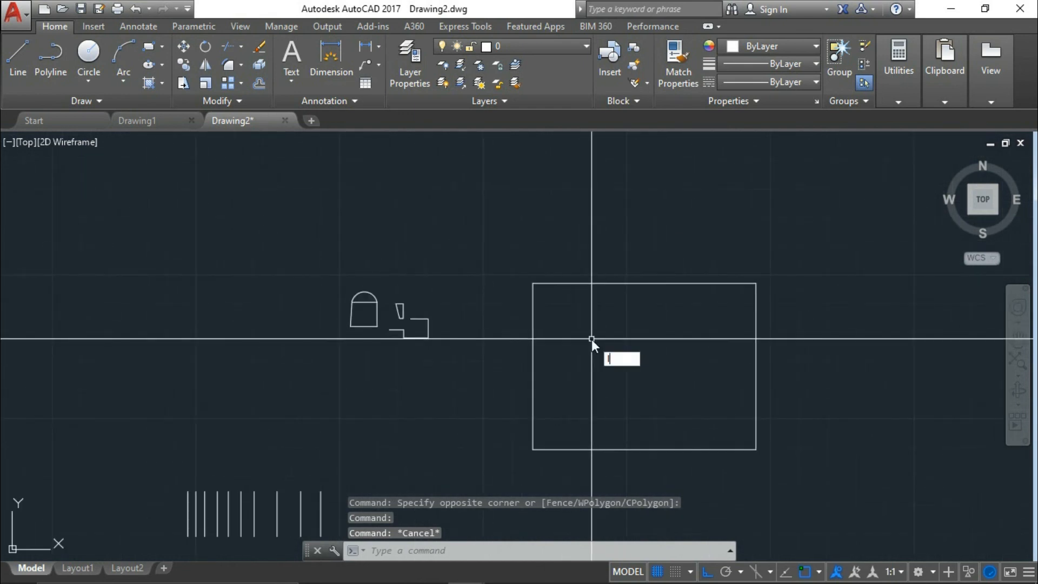
pyautogui.press('Return')
pyautogui.click(550, 283)
pyautogui.press('Escape')
# Step: Draw a long horizontal line through the row of ten vertical lines, extending past both ends of the row
pyautogui.scroll(-3, 564, 335)
pyautogui.moveTo(564, 334); pyautogui.dragTo(608, 294, button='middle')
pyautogui.scroll(4, 509, 291)
pyautogui.scroll(-2, 556, 310)
pyautogui.moveTo(525, 334); pyautogui.dragTo(571, 221, button='middle')
pyautogui.scroll(-2, 572, 221)
pyautogui.scroll(4, 474, 358)
pyautogui.moveTo(527, 397); pyautogui.dragTo(494, 548, button='middle')
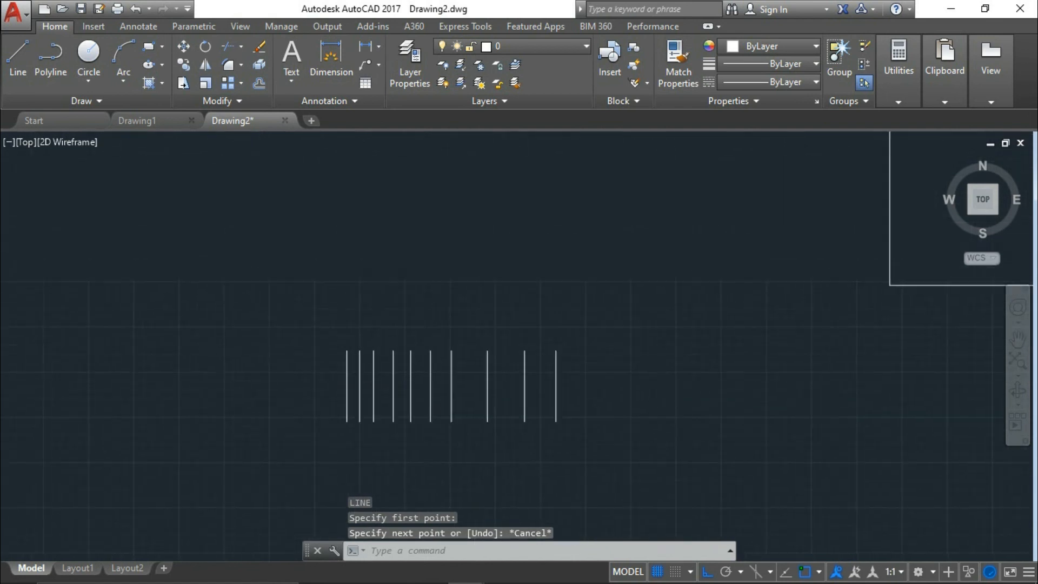
pyautogui.write('l')
pyautogui.press('Return')
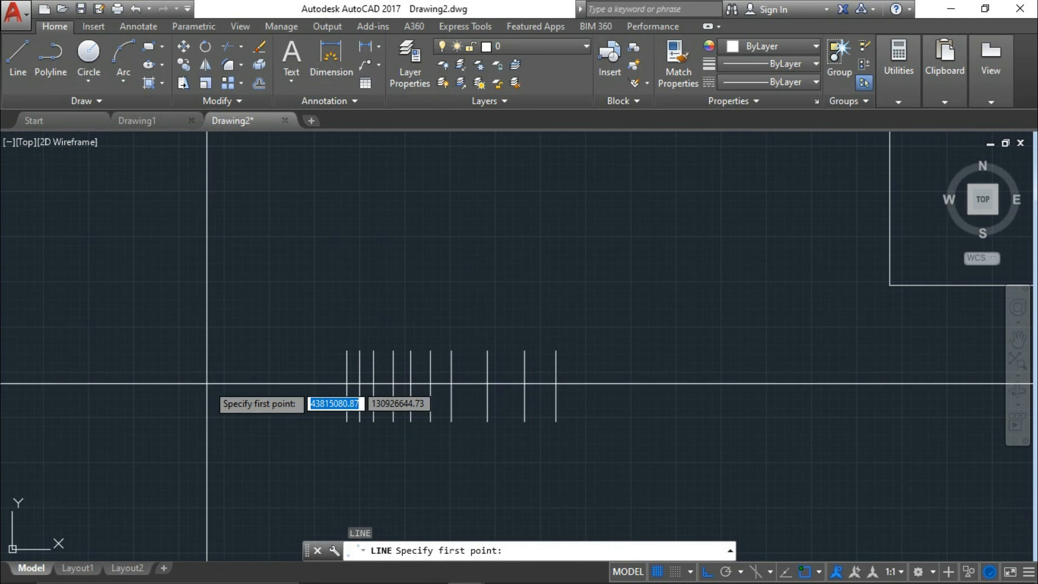
pyautogui.click(189, 383)
pyautogui.click(695, 383)
pyautogui.press('Escape')
# Step: Select the horizontal line with a small crossing window over its left end, and clear the selection
pyautogui.scroll(-1, 645, 415)
pyautogui.moveTo(645, 414); pyautogui.dragTo(744, 382, button='middle')
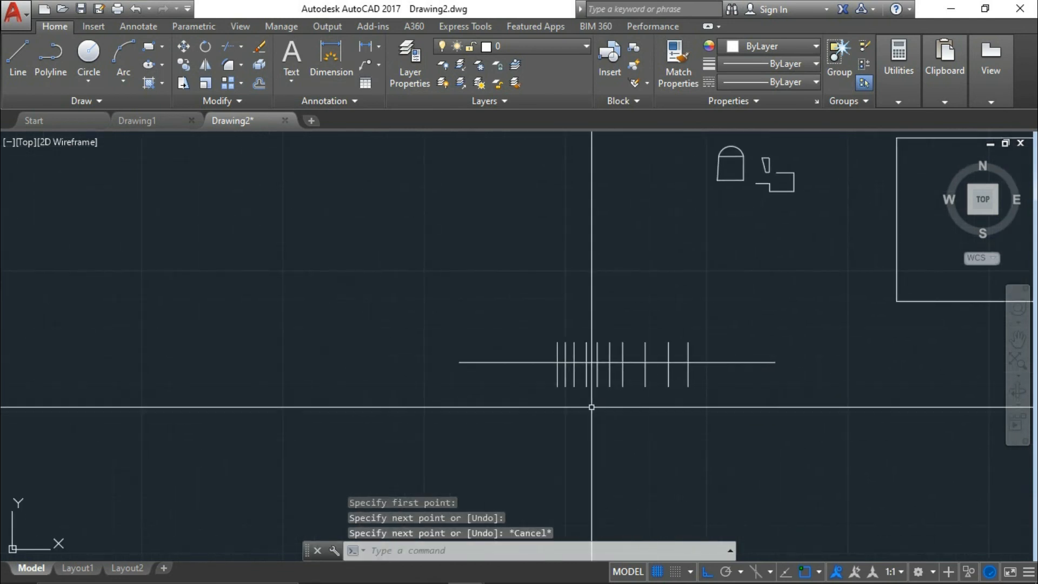
pyautogui.click(493, 388)
pyautogui.click(470, 330)
pyautogui.press('Escape')
# Step: Select only the ten vertical lines with a crossing window over their lower ends below the horizontal line, and clear the selection
pyautogui.moveTo(575, 392); pyautogui.dragTo(419, 342, button='middle')
pyautogui.scroll(-1, 419, 341)
pyautogui.scroll(5, 419, 342)
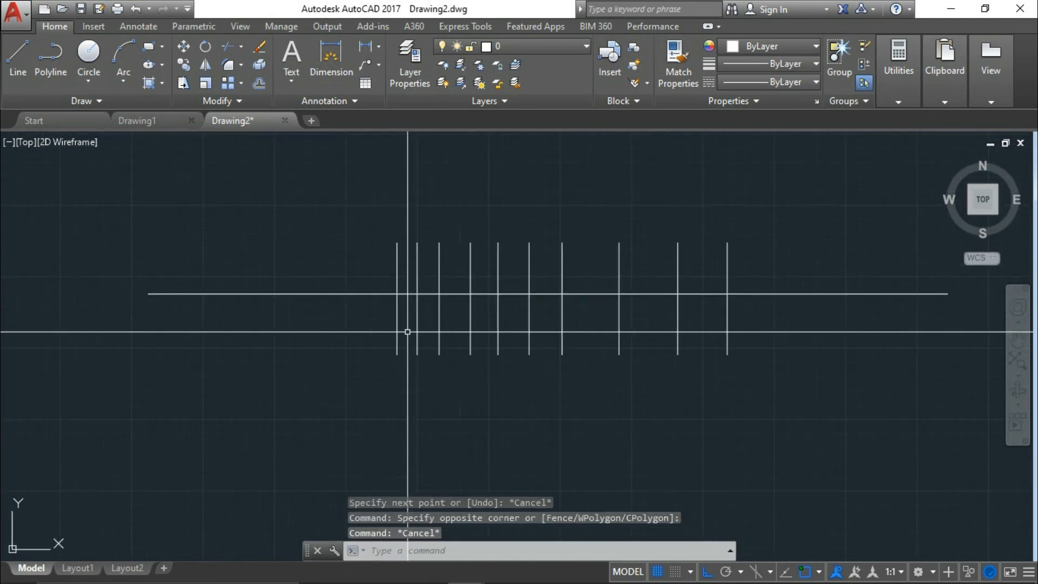
pyautogui.click(782, 368)
pyautogui.click(260, 331)
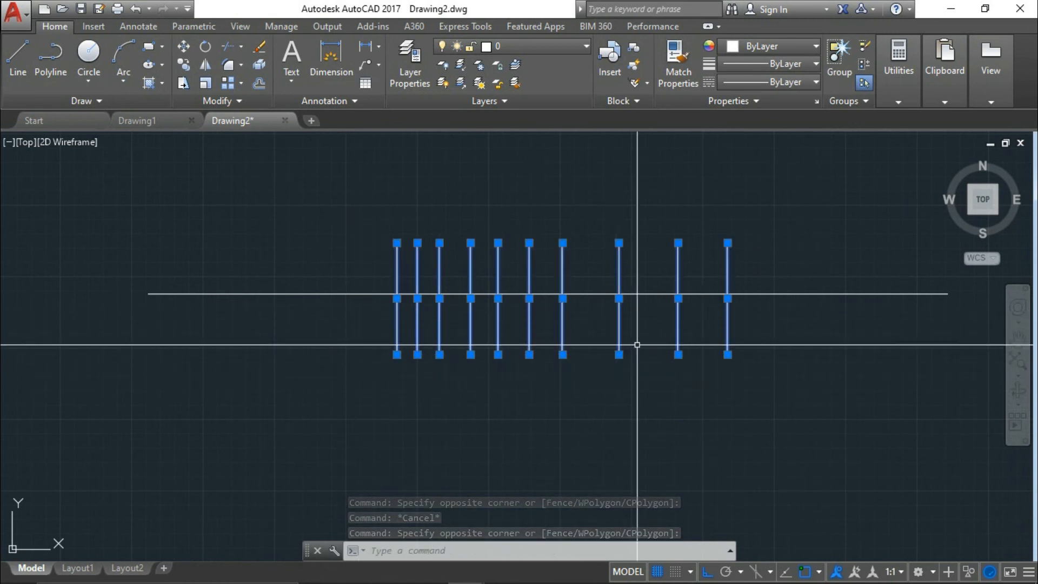
pyautogui.press('Escape')
# Step: Select only the horizontal line with an upward crossing window to the left of the vertical lines, and clear the selection
pyautogui.click(255, 329)
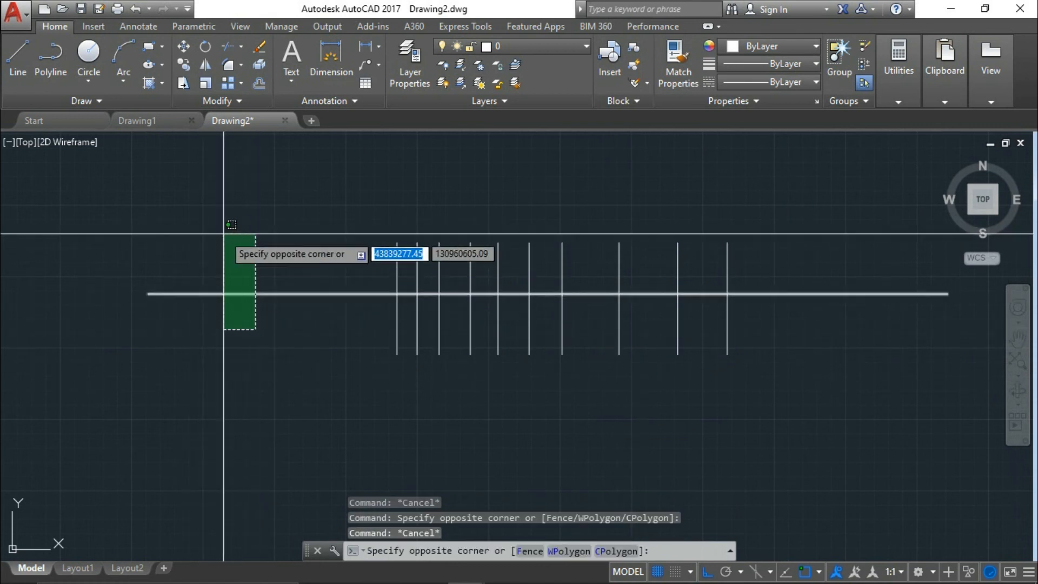
pyautogui.click(223, 234)
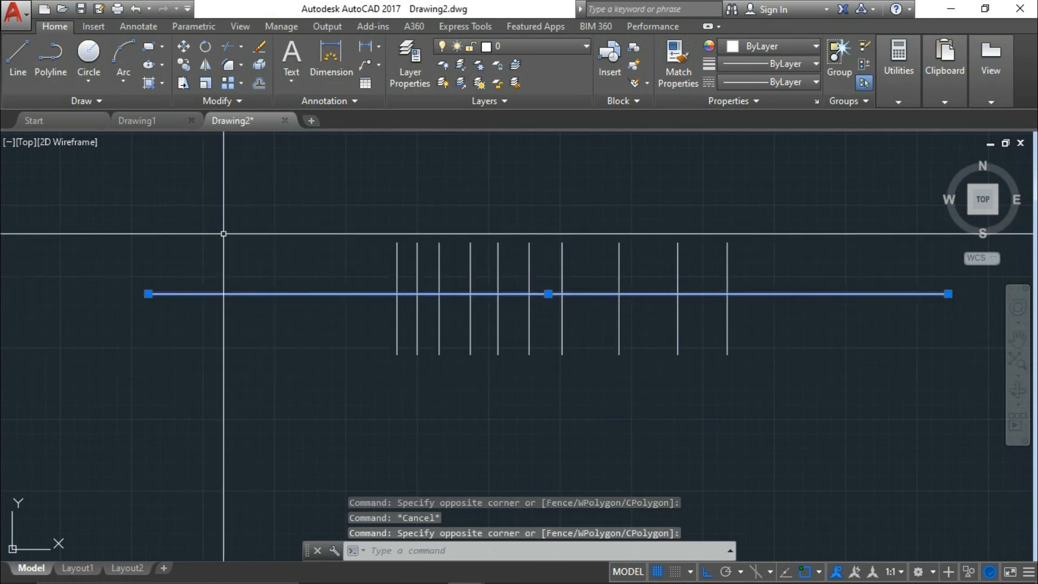
pyautogui.press('Escape')
# Step: Select the ten vertical lines without the horizontal line, using a left-to-right window that fully encloses them
pyautogui.scroll(-3, 304, 325)
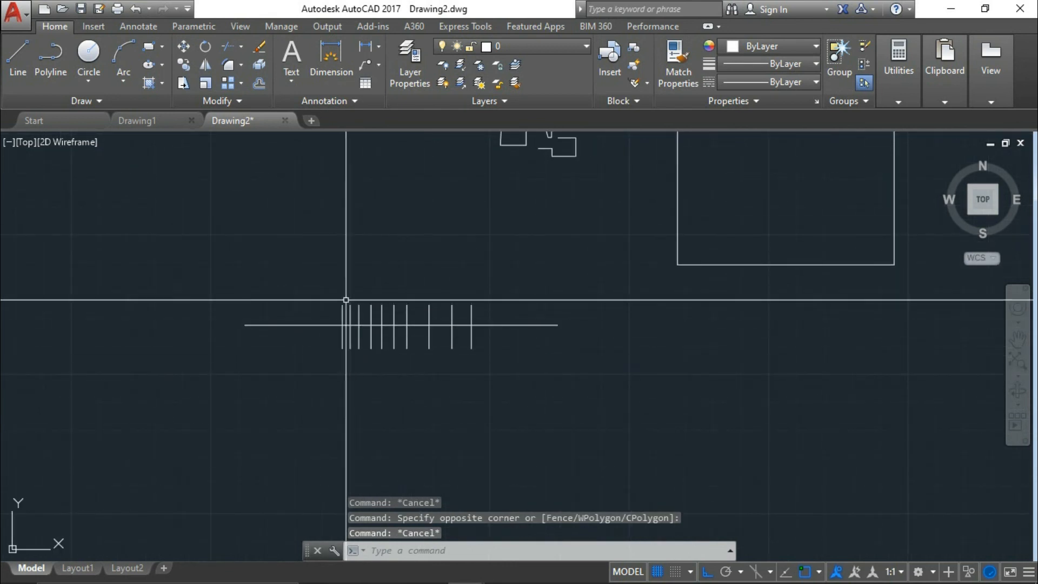
pyautogui.click(319, 268)
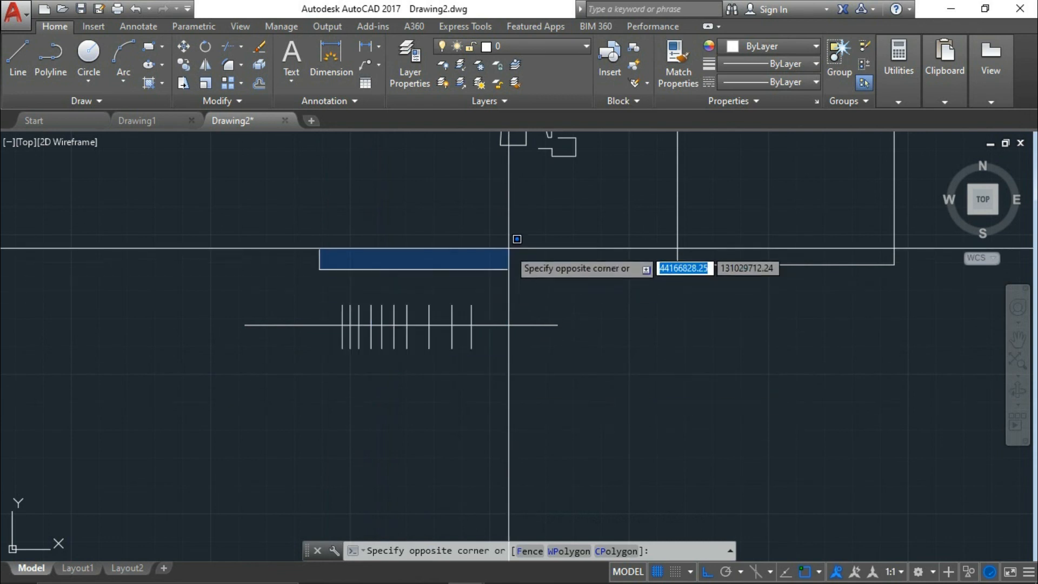
pyautogui.click(484, 395)
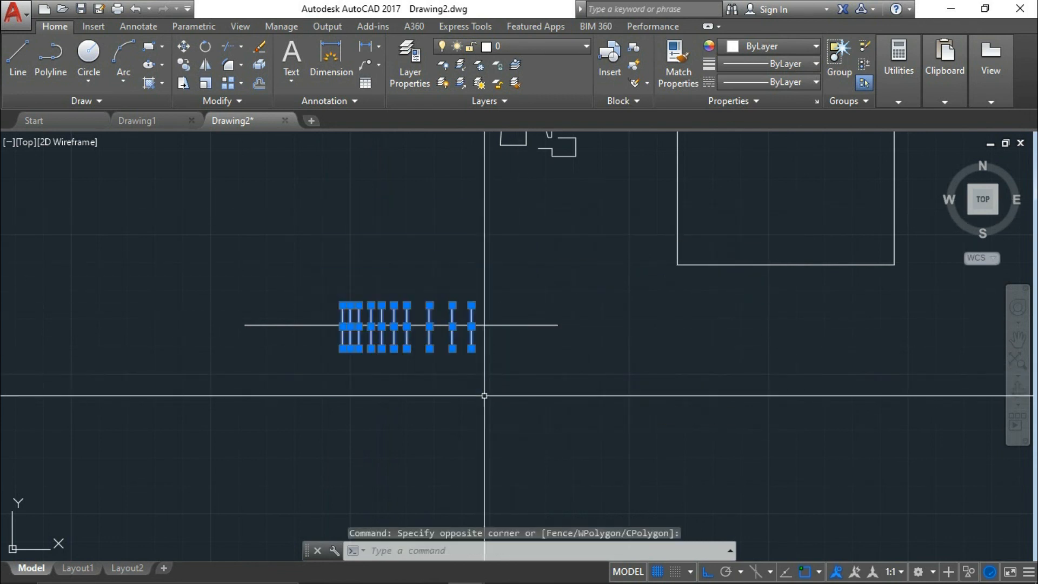
pyautogui.scroll(3, 558, 362)
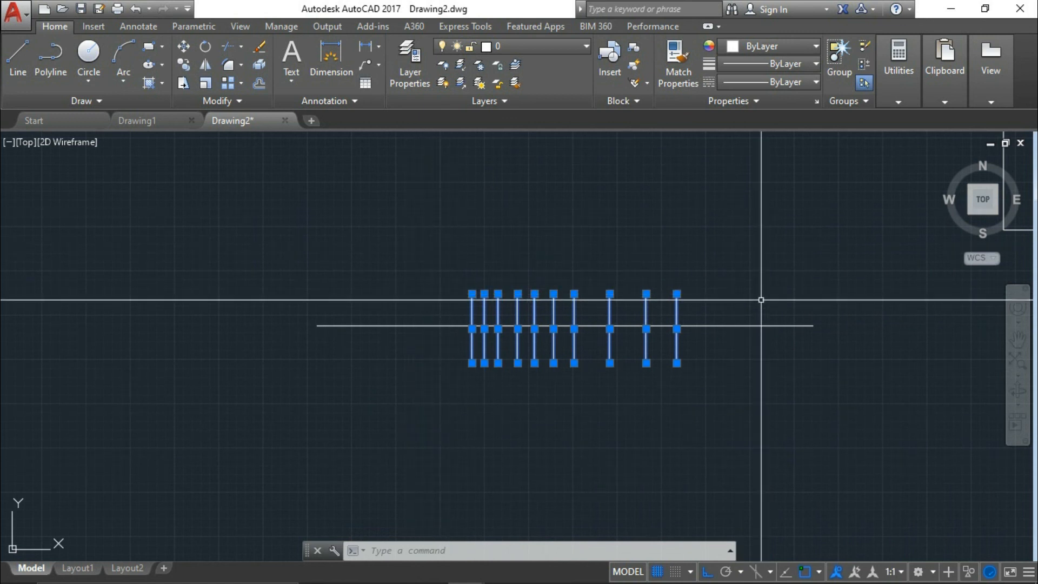
# Step: Clear the vertical lines' selection, and pick the horizontal line on its own before deselecting it
pyautogui.click(776, 331)
pyautogui.press('Escape')
pyautogui.click(773, 325)
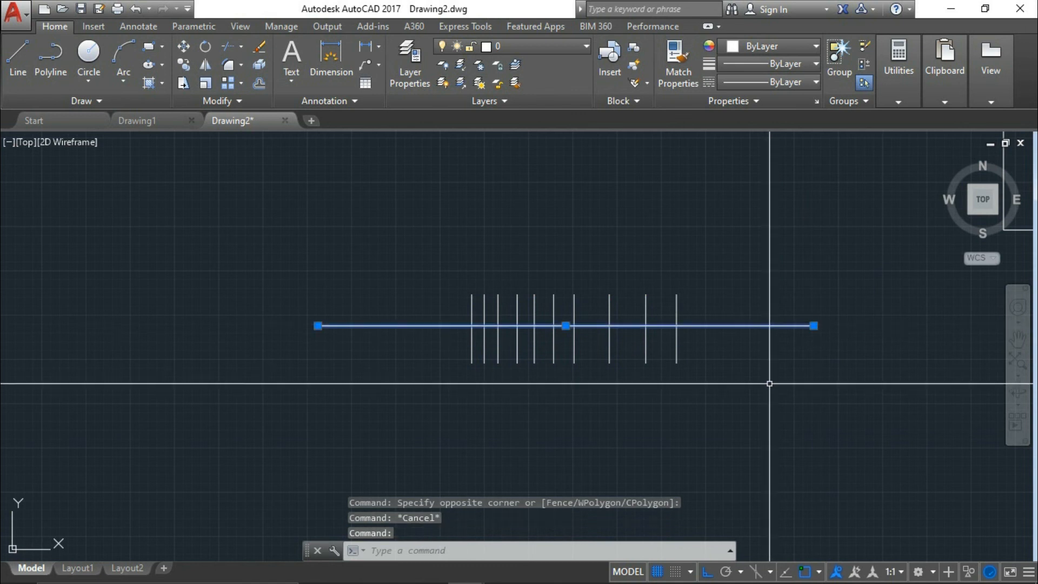
pyautogui.press('Escape')
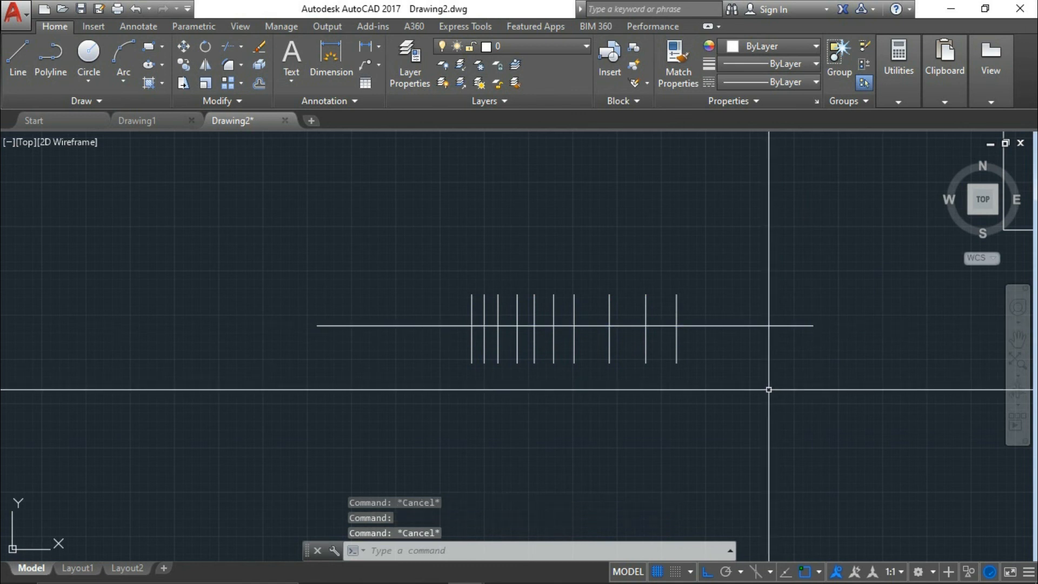
# Step: Select the horizontal line and all ten vertical lines together with a right-to-left crossing window, and clear the selection
pyautogui.click(732, 393)
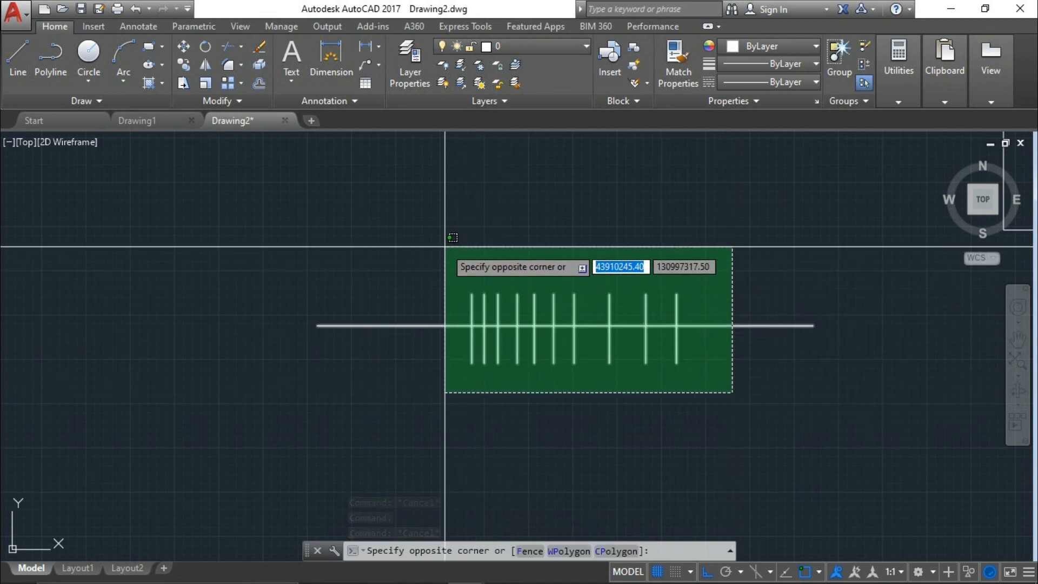
pyautogui.click(431, 263)
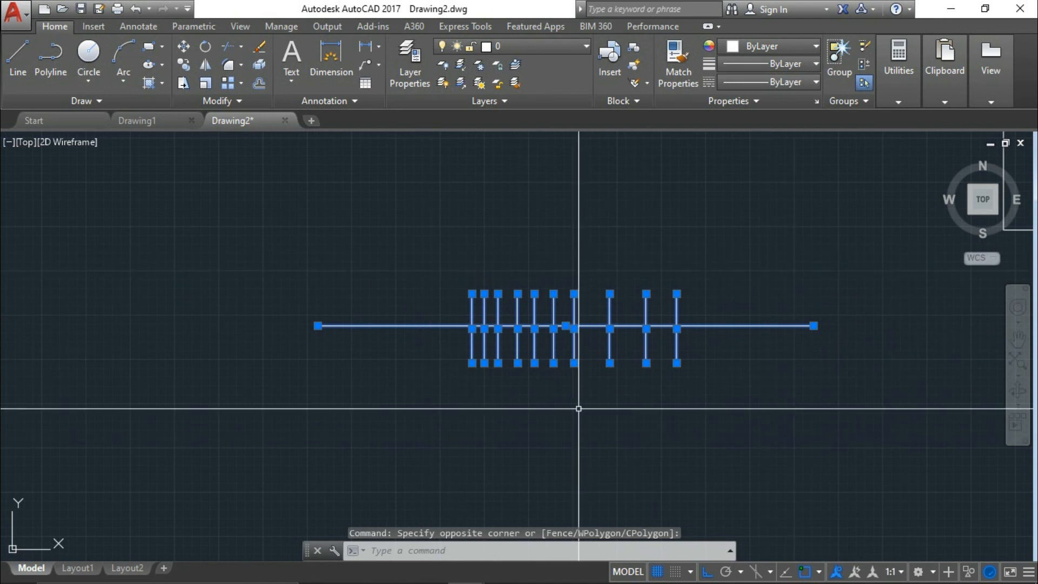
pyautogui.press('Escape')
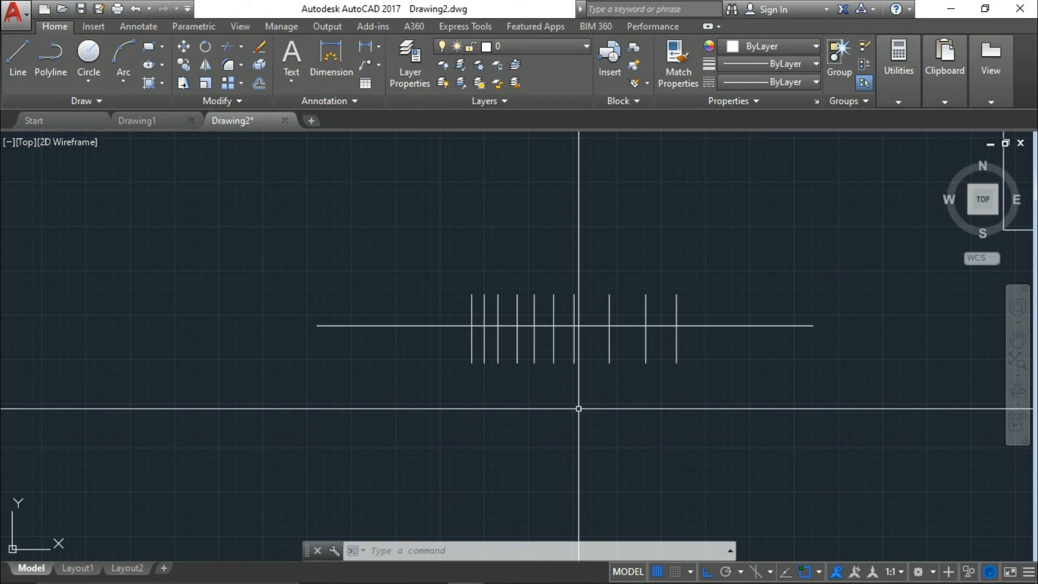
# Step: Look over the whole drawing, panning and zooming around the crossed lines, the small shapes and the large rectangle
pyautogui.scroll(-3, 568, 395)
pyautogui.moveTo(586, 398); pyautogui.dragTo(497, 400, button='middle')
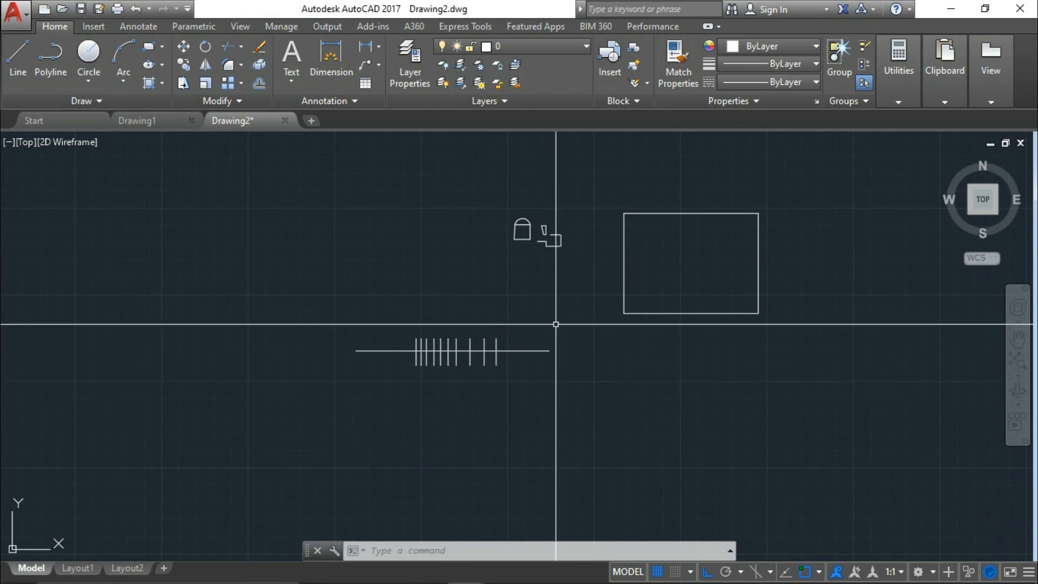
pyautogui.moveTo(452, 295)
pyautogui.mouseDown(button='middle')
pyautogui.moveTo(496, 288)
pyautogui.moveTo(487, 253)
pyautogui.mouseUp(button='middle')
pyautogui.moveTo(573, 332)
pyautogui.mouseDown(button='middle')
pyautogui.moveTo(447, 359)
pyautogui.moveTo(566, 387)
pyautogui.mouseUp(button='middle')
pyautogui.moveTo(591, 431); pyautogui.dragTo(514, 422, button='middle')
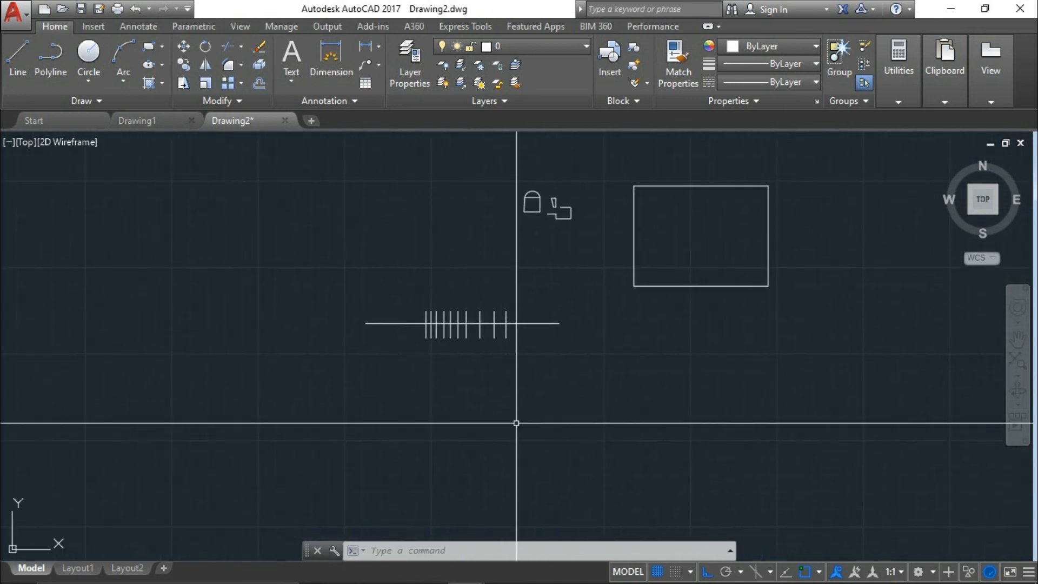
pyautogui.moveTo(606, 387); pyautogui.dragTo(492, 388, button='middle')
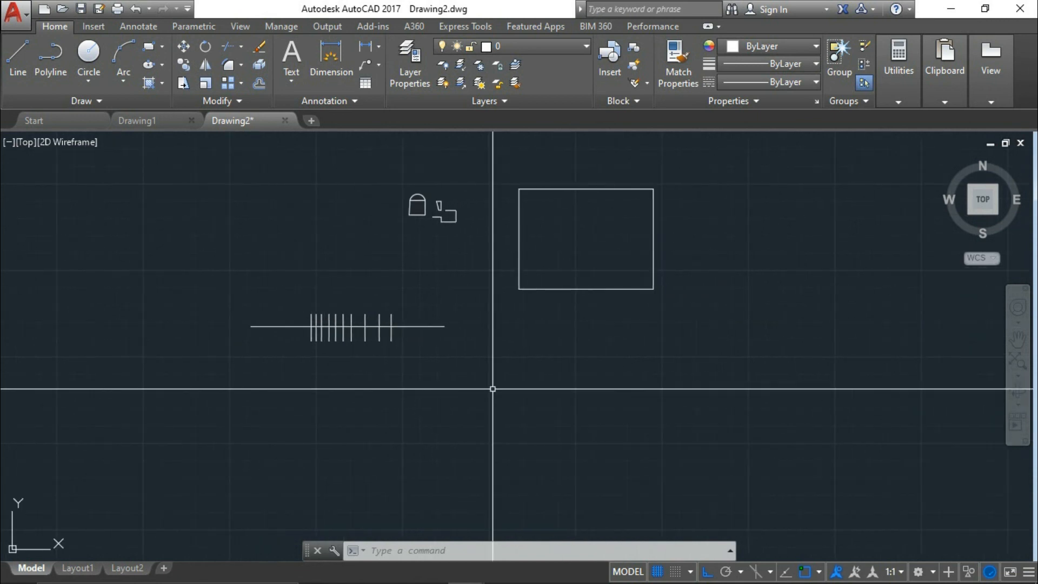
pyautogui.scroll(3, 493, 388)
pyautogui.scroll(-5, 491, 379)
pyautogui.moveTo(494, 354)
pyautogui.mouseDown(button='middle')
pyautogui.moveTo(612, 352)
pyautogui.moveTo(677, 256)
pyautogui.mouseUp(button='middle')
pyautogui.moveTo(287, 344)
pyautogui.mouseDown(button='middle')
pyautogui.moveTo(635, 484)
pyautogui.moveTo(582, 366)
pyautogui.moveTo(531, 340)
pyautogui.moveTo(309, 470)
pyautogui.moveTo(392, 420)
pyautogui.moveTo(250, 407)
pyautogui.moveTo(491, 410)
pyautogui.moveTo(705, 334)
pyautogui.mouseUp(button='middle')
pyautogui.moveTo(778, 359)
pyautogui.mouseDown(button='middle')
pyautogui.moveTo(614, 410)
pyautogui.moveTo(585, 316)
pyautogui.moveTo(577, 359)
pyautogui.mouseUp(button='middle')
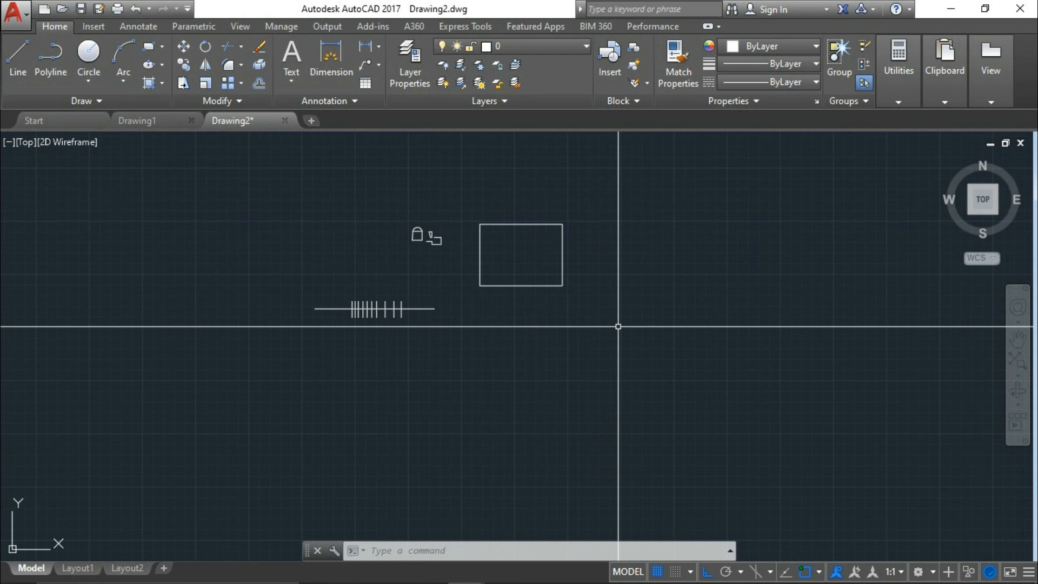
pyautogui.moveTo(582, 313); pyautogui.dragTo(603, 492, button='middle')
pyautogui.moveTo(533, 503); pyautogui.dragTo(683, 477, button='middle')
pyautogui.scroll(4, 675, 419)
pyautogui.moveTo(674, 431); pyautogui.dragTo(577, 277, button='middle')
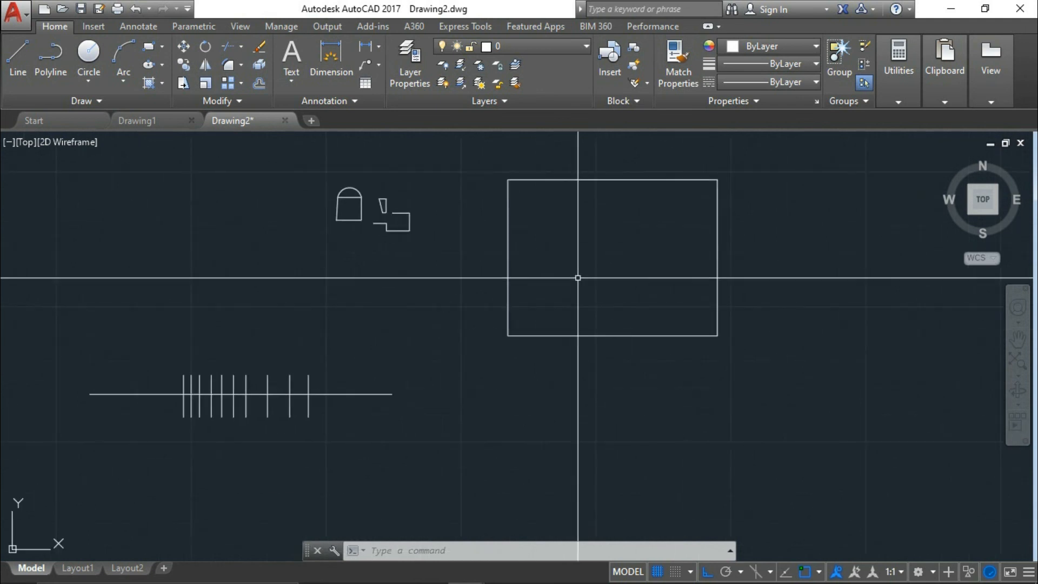
pyautogui.moveTo(634, 261); pyautogui.dragTo(533, 326, button='middle')
pyautogui.scroll(4, 422, 289)
pyautogui.moveTo(441, 294)
pyautogui.mouseDown(button='middle')
pyautogui.moveTo(437, 358)
pyautogui.moveTo(517, 292)
pyautogui.mouseUp(button='middle')
pyautogui.scroll(-4, 454, 360)
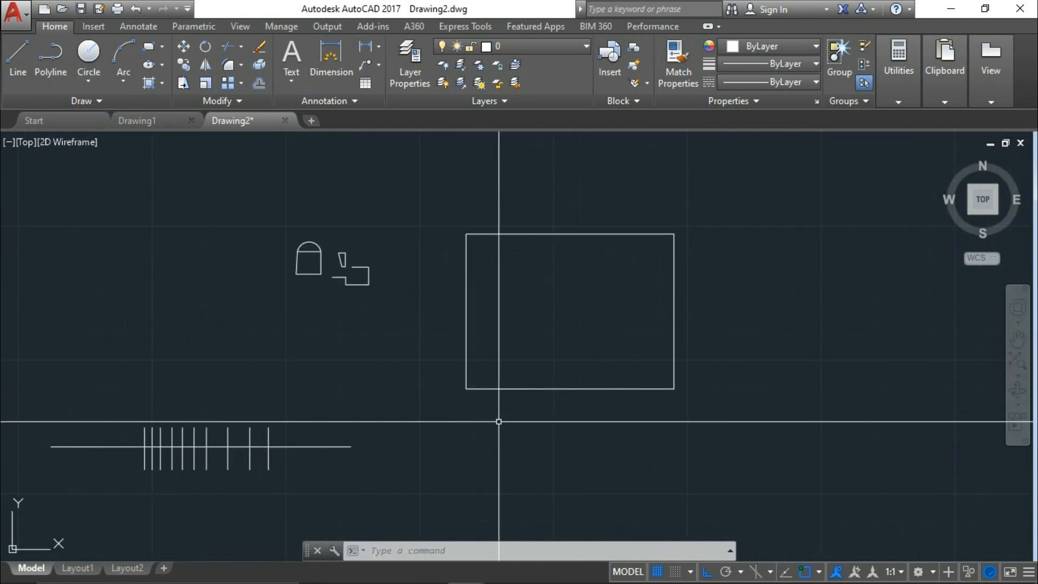
pyautogui.moveTo(382, 421); pyautogui.dragTo(502, 407, button='middle')
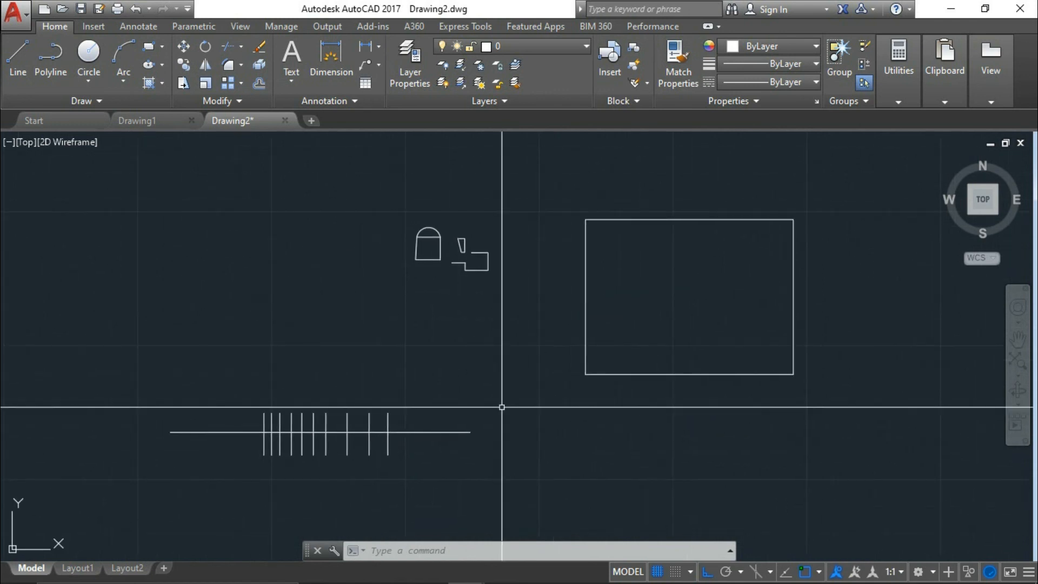
# Step: Zoom repeatedly in and out around the crossed lines and small shapes to view the drawing at very different magnifications
pyautogui.scroll(10, 400, 434)
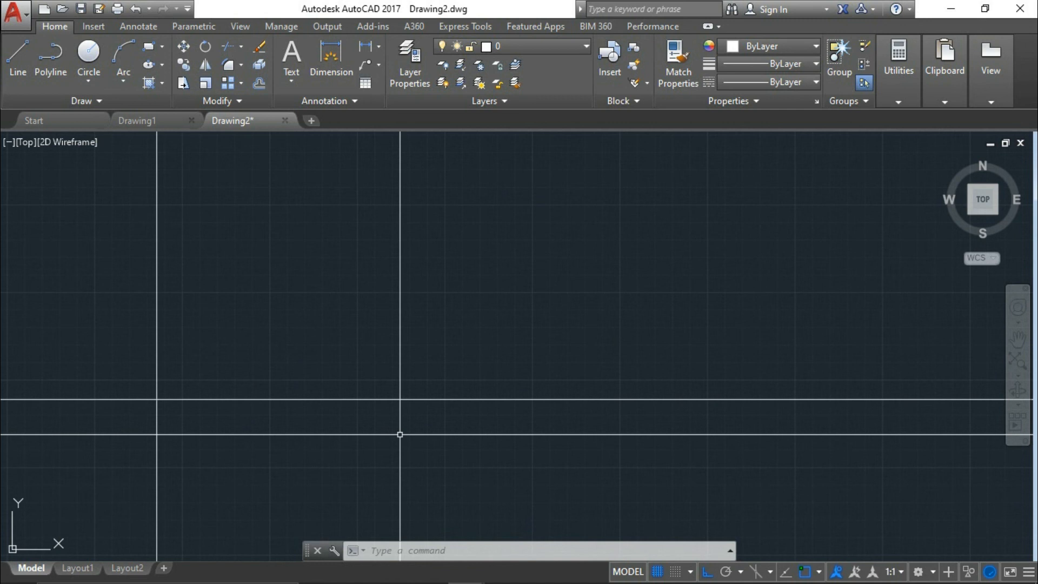
pyautogui.scroll(-5, 387, 355)
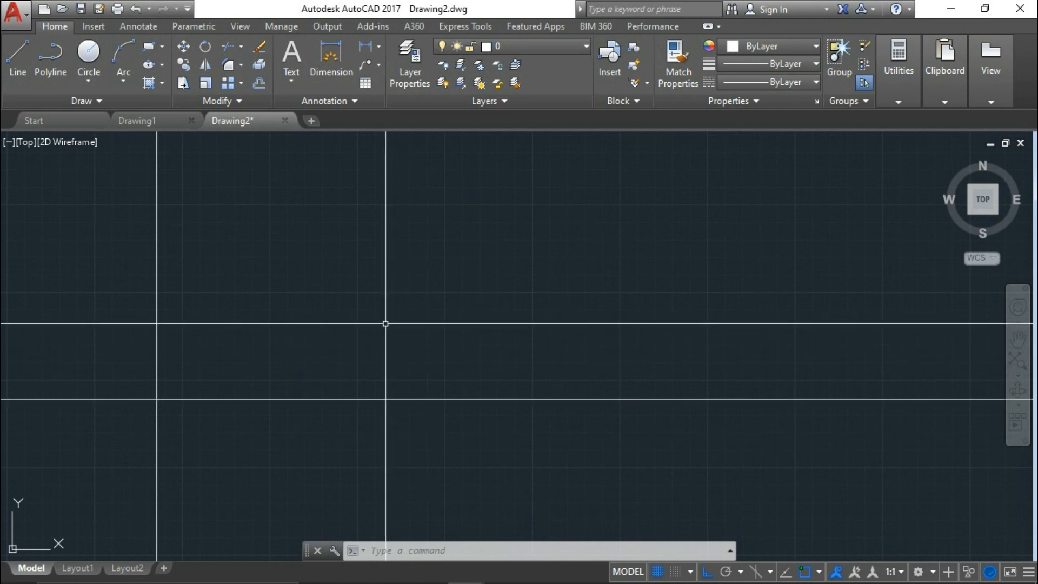
pyautogui.scroll(-10, 382, 323)
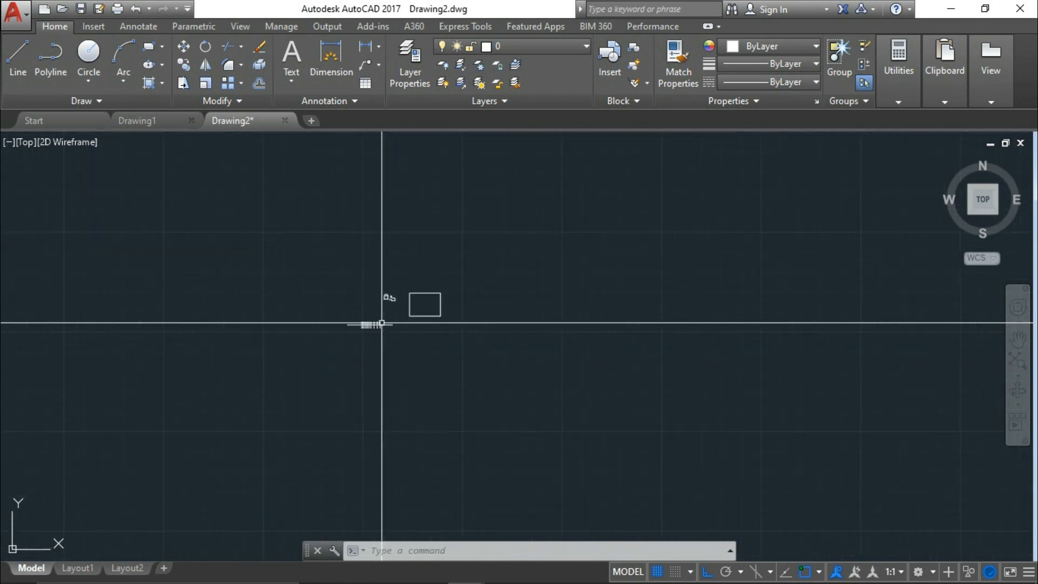
pyautogui.scroll(12, 383, 323)
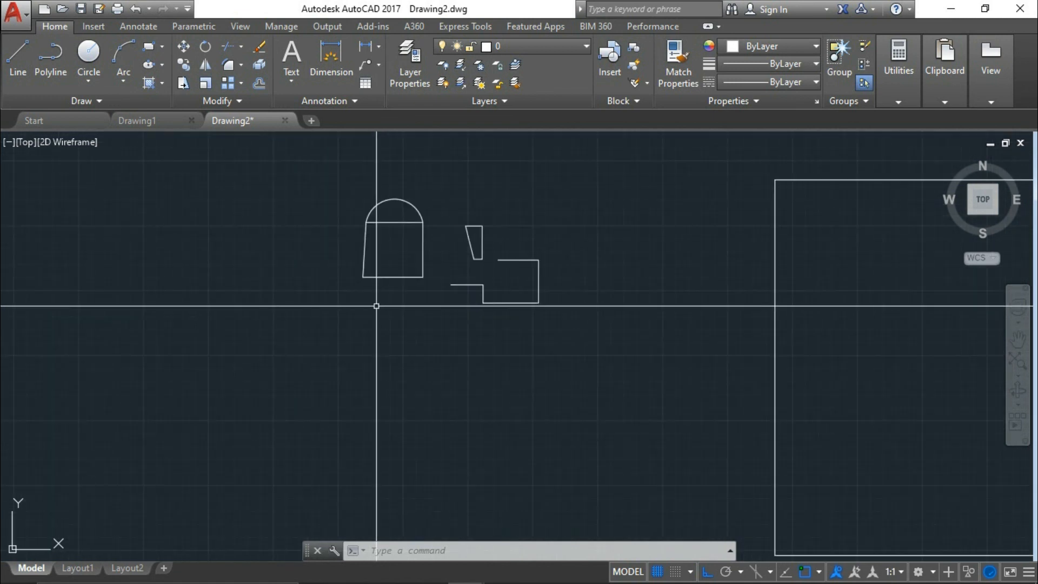
pyautogui.scroll(-8, 377, 301)
pyautogui.scroll(12, 375, 301)
pyautogui.scroll(-2, 373, 305)
pyautogui.scroll(-10, 373, 305)
pyautogui.scroll(10, 373, 305)
pyautogui.scroll(-2, 373, 304)
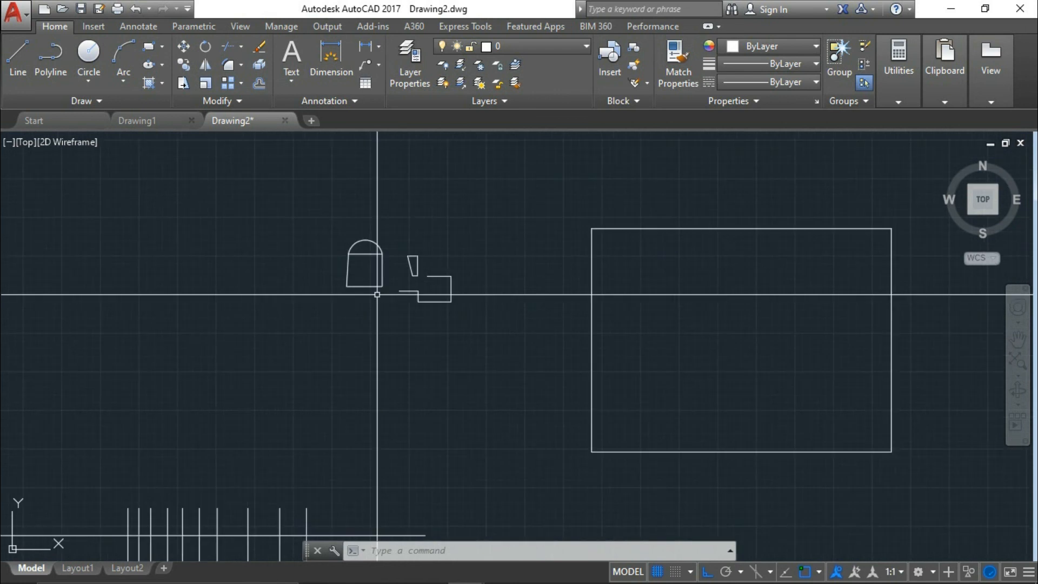
# Step: Examine the arched shape and its neighbouring small shapes up close, panning across them
pyautogui.moveTo(375, 294); pyautogui.dragTo(434, 392, button='middle')
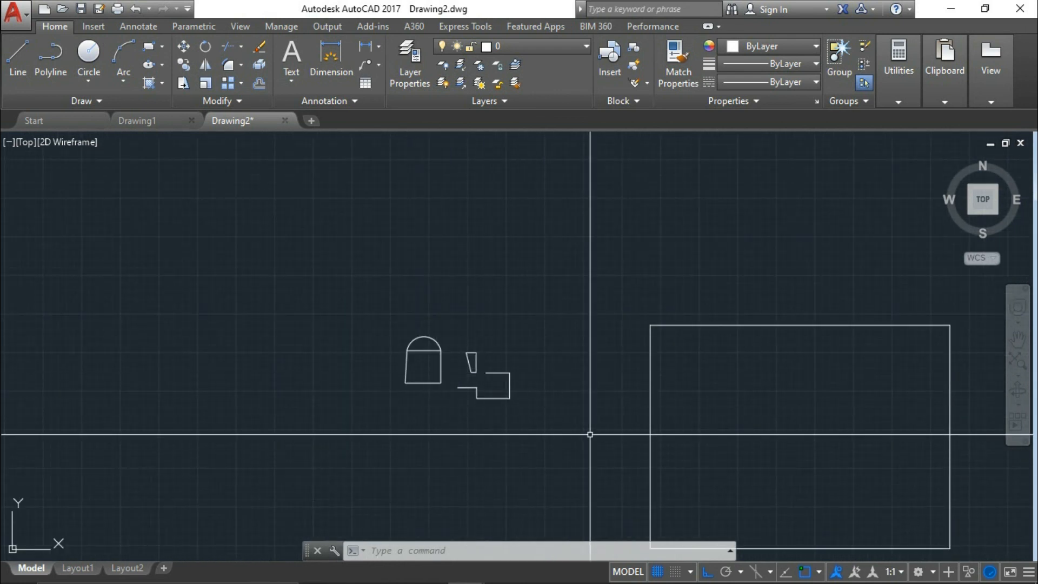
pyautogui.moveTo(588, 433); pyautogui.dragTo(684, 409, button='middle')
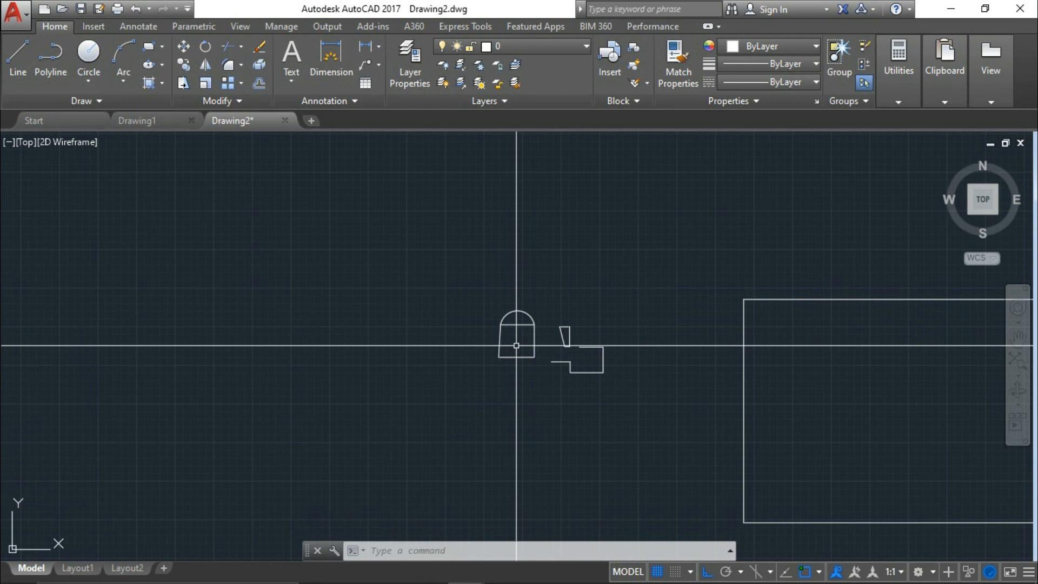
pyautogui.scroll(8, 516, 345)
pyautogui.moveTo(509, 340); pyautogui.dragTo(501, 389, button='middle')
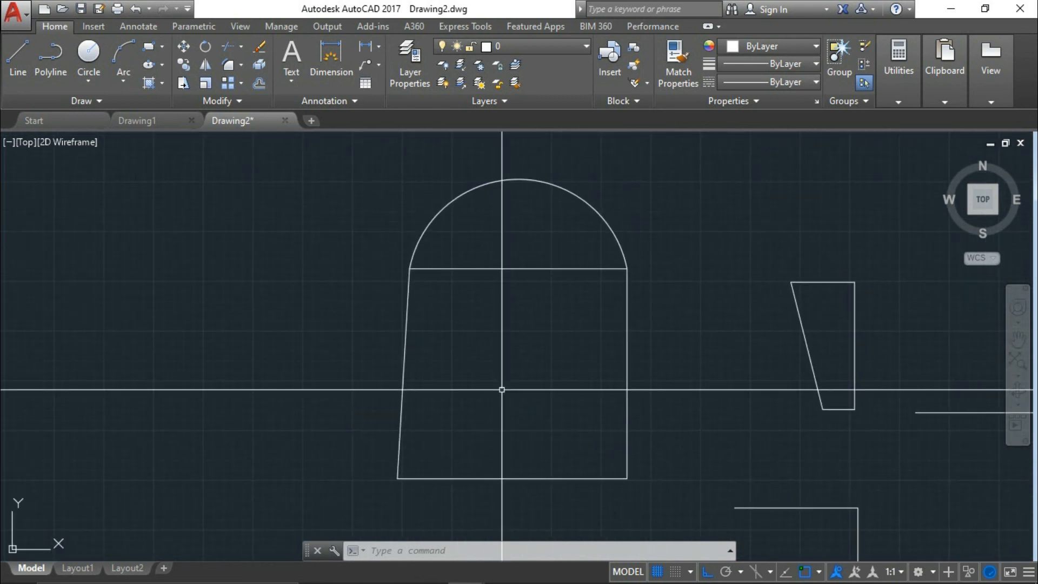
pyautogui.moveTo(506, 390); pyautogui.dragTo(512, 407, button='middle')
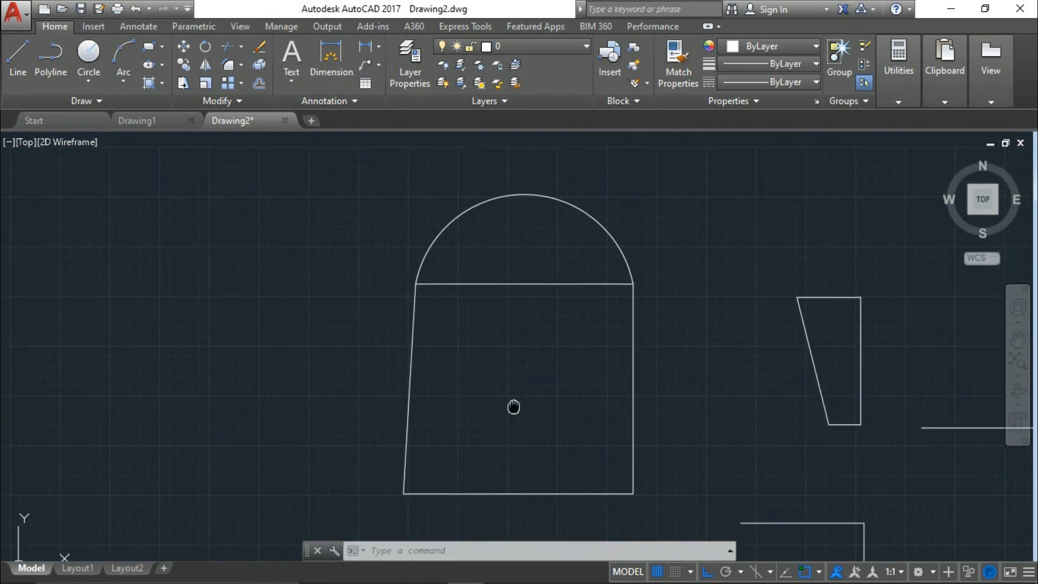
pyautogui.moveTo(507, 348)
pyautogui.mouseDown(button='middle')
pyautogui.moveTo(570, 348)
pyautogui.moveTo(553, 325)
pyautogui.moveTo(511, 349)
pyautogui.mouseUp(button='middle')
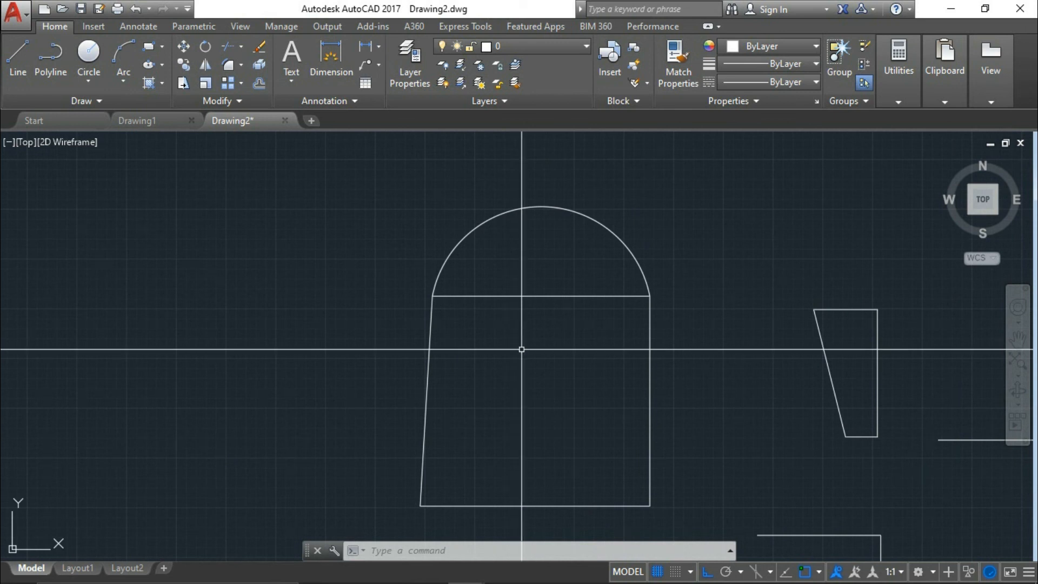
pyautogui.moveTo(522, 349)
pyautogui.mouseDown(button='middle')
pyautogui.moveTo(542, 346)
pyautogui.moveTo(186, 351)
pyautogui.moveTo(906, 373)
pyautogui.moveTo(577, 299)
pyautogui.moveTo(552, 270)
pyautogui.moveTo(553, 519)
pyautogui.moveTo(179, 255)
pyautogui.moveTo(495, 248)
pyautogui.moveTo(797, 449)
pyautogui.moveTo(294, 440)
pyautogui.moveTo(717, 315)
pyautogui.moveTo(371, 269)
pyautogui.moveTo(257, 549)
pyautogui.moveTo(658, 333)
pyautogui.moveTo(598, 444)
pyautogui.moveTo(341, 457)
pyautogui.moveTo(508, 295)
pyautogui.moveTo(304, 364)
pyautogui.moveTo(679, 304)
pyautogui.moveTo(364, 335)
pyautogui.mouseUp(button='middle')
pyautogui.moveTo(504, 346)
pyautogui.mouseDown(button='middle')
pyautogui.moveTo(487, 334)
pyautogui.moveTo(607, 324)
pyautogui.mouseUp(button='middle')
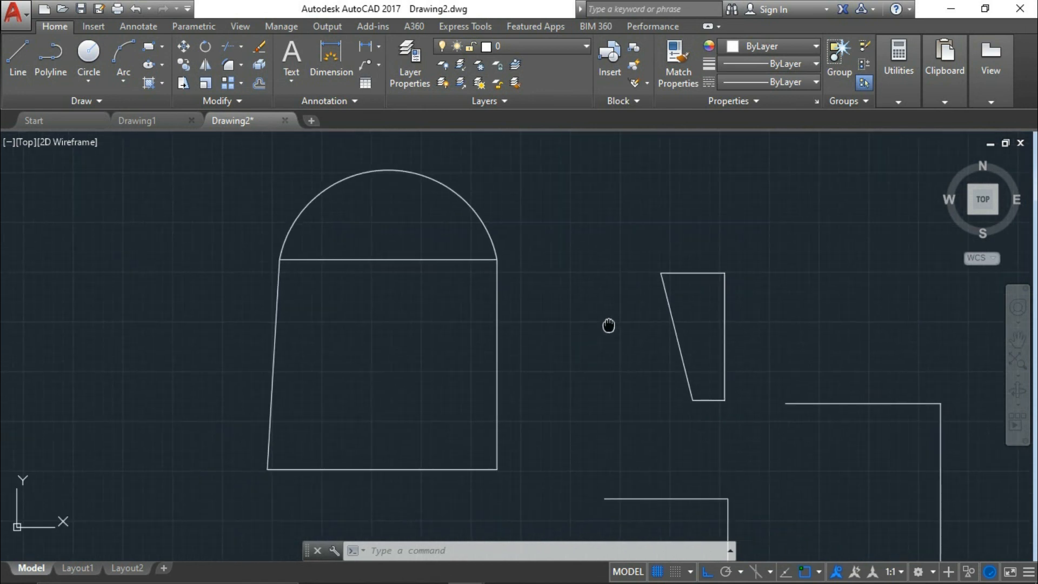
pyautogui.moveTo(411, 352); pyautogui.dragTo(512, 340, button='middle')
pyautogui.moveTo(5, 418); pyautogui.dragTo(308, 342, button='middle')
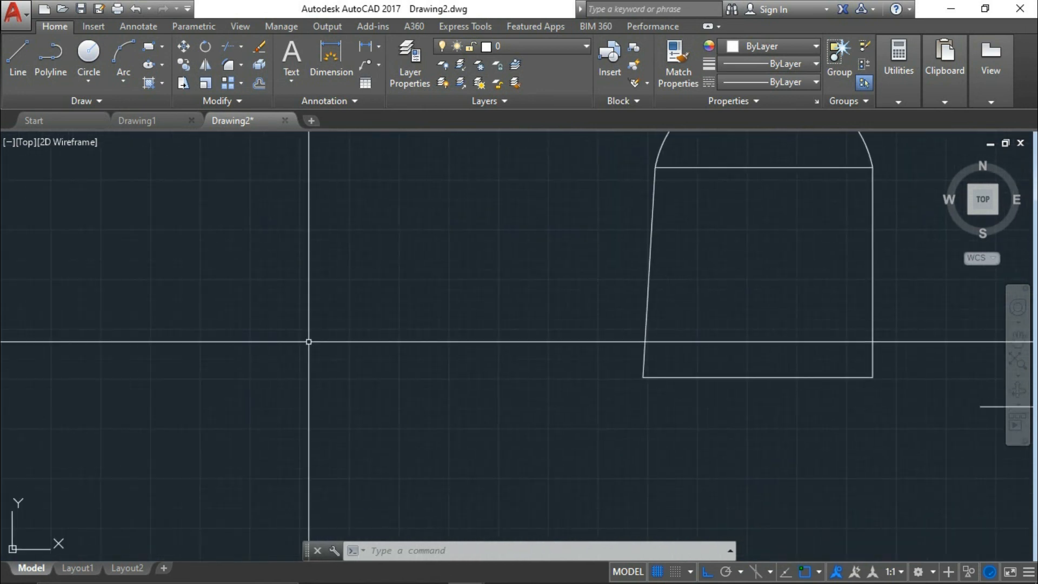
# Step: Review the list of recently used commands without running any of them, and dismiss it
pyautogui.rightClick(304, 350)
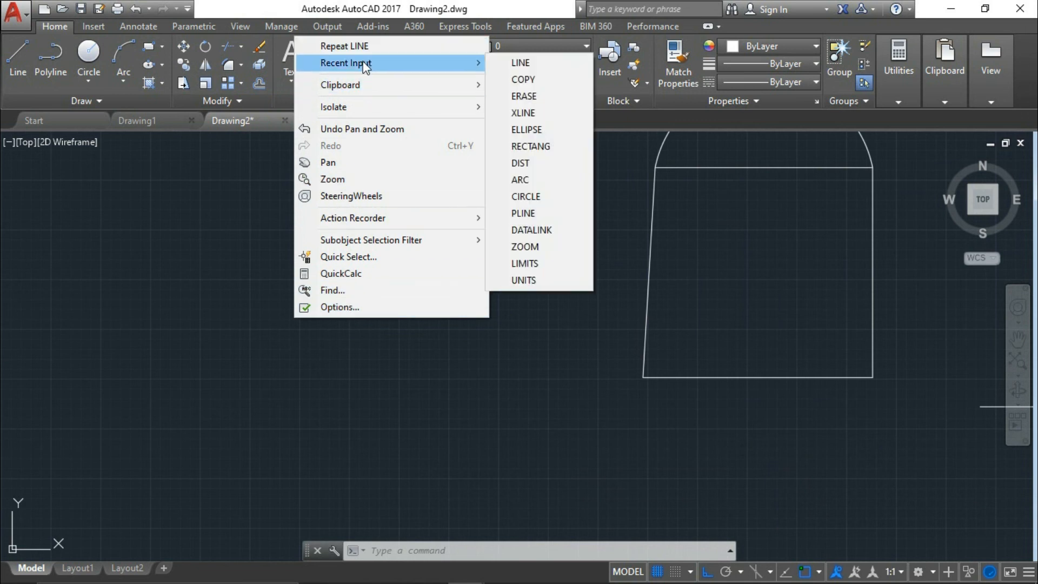
pyautogui.moveTo(361, 90)
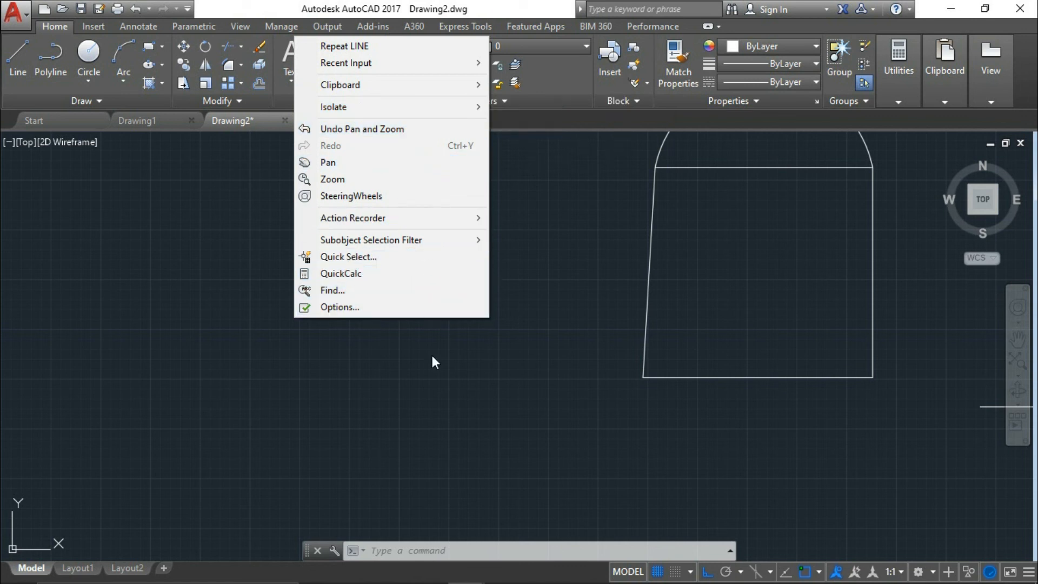
pyautogui.click(428, 475)
pyautogui.scroll(-5, 371, 342)
pyautogui.moveTo(518, 408); pyautogui.dragTo(482, 408, button='middle')
pyautogui.moveTo(282, 366); pyautogui.dragTo(519, 381, button='middle')
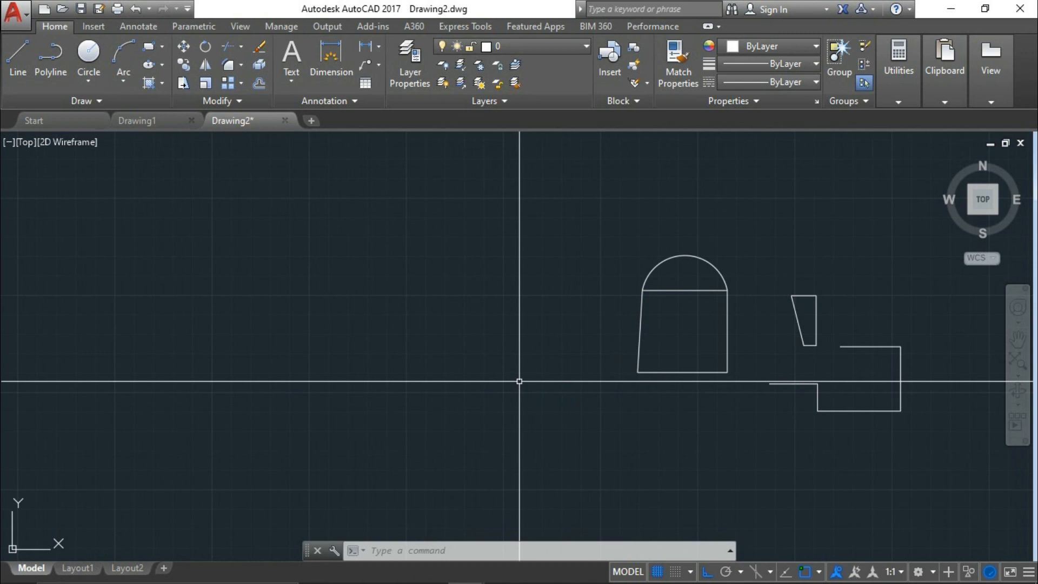
pyautogui.moveTo(574, 348); pyautogui.dragTo(248, 394, button='middle')
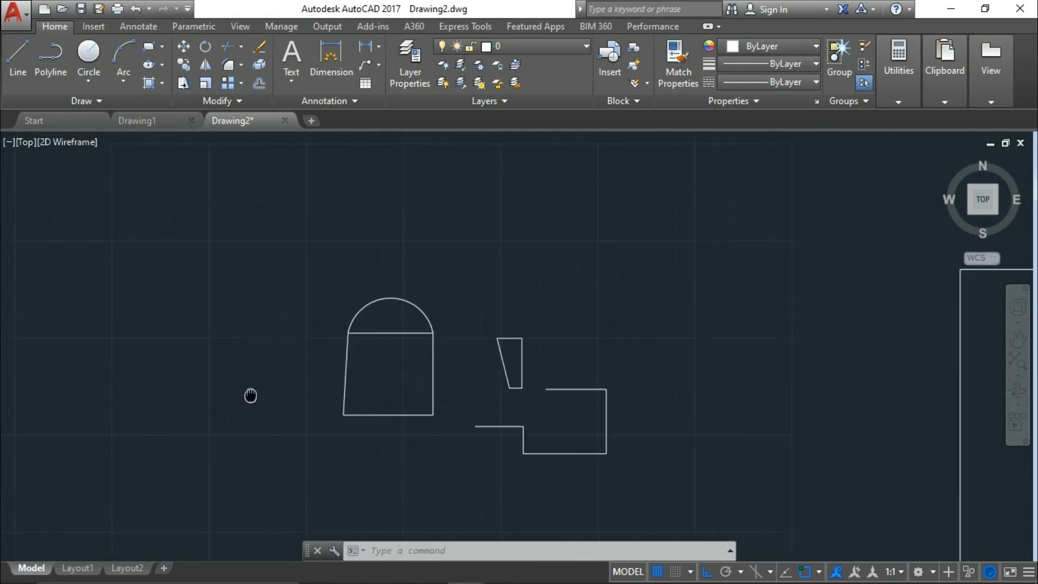